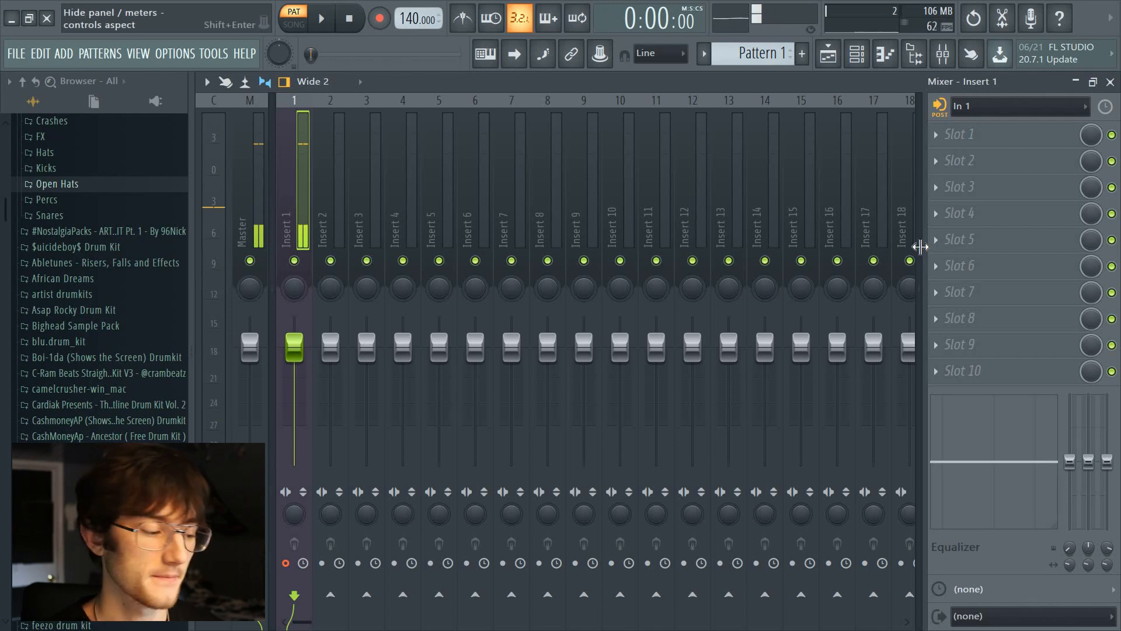
# Load Edison into an empty effect slot on mixer track Insert 1 and reposition its window.
pyautogui.click(995, 226)
pyautogui.click(704, 436)
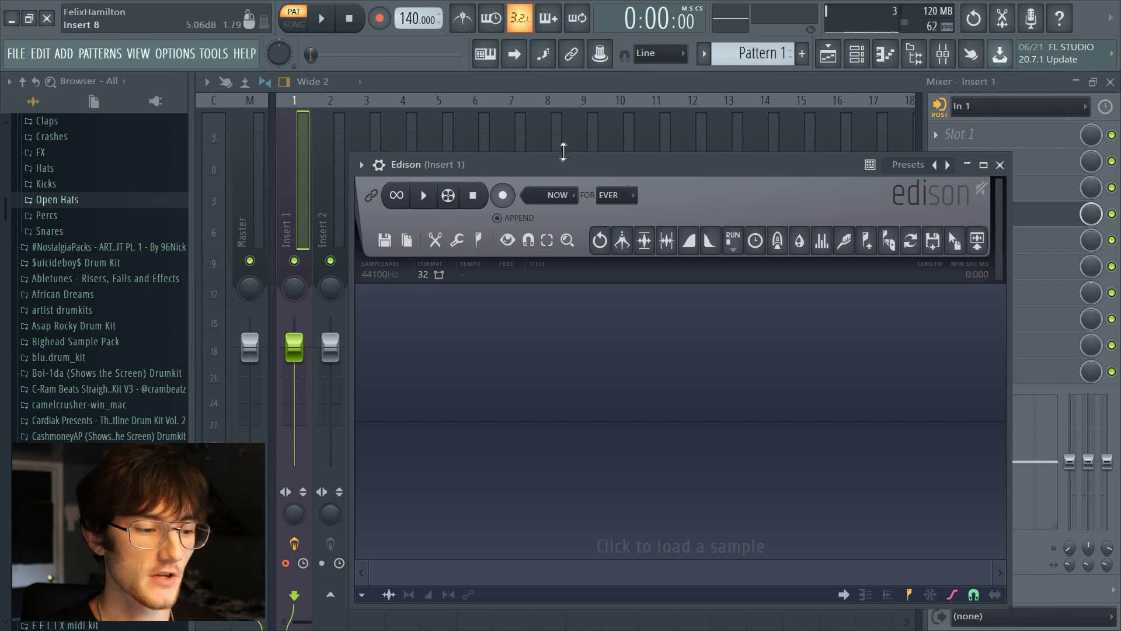
pyautogui.moveTo(561, 164); pyautogui.dragTo(544, 138)
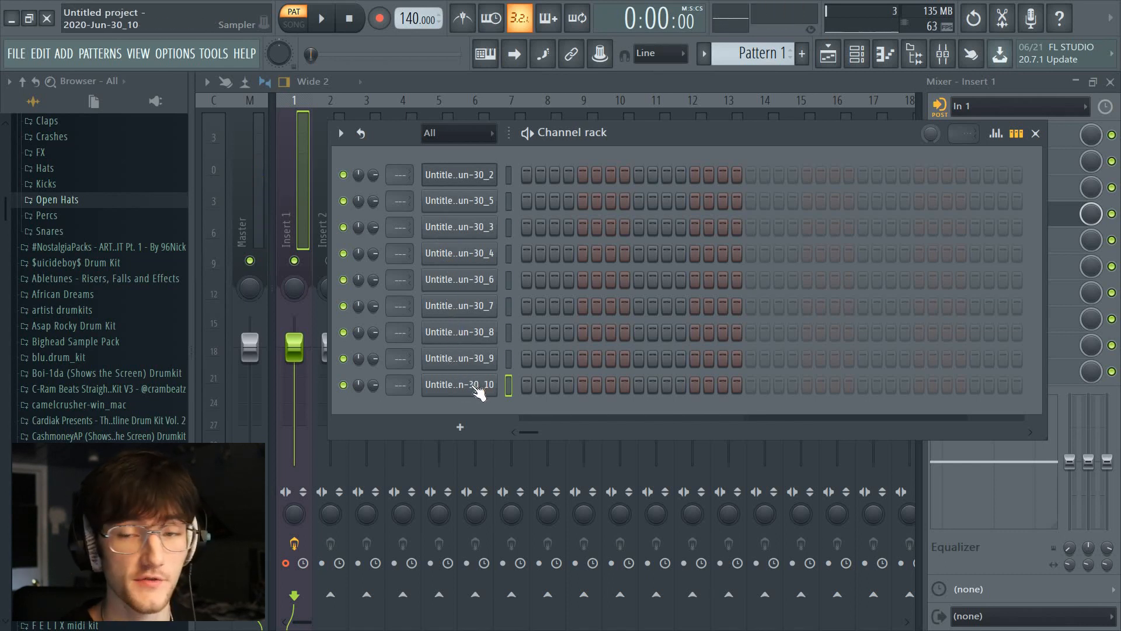
# Inspect the waveforms of the recorded samples 2020-Jun-30_6 and 2020-Jun-30_4 from the channel rack.
pyautogui.press('q')
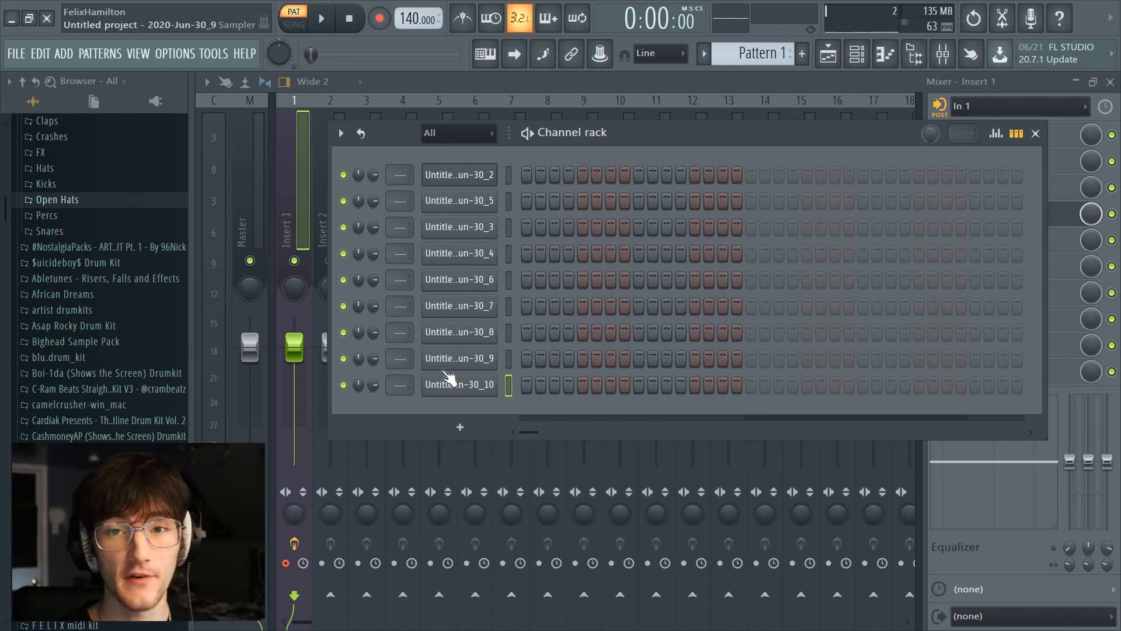
pyautogui.click(459, 279)
pyautogui.click(476, 279)
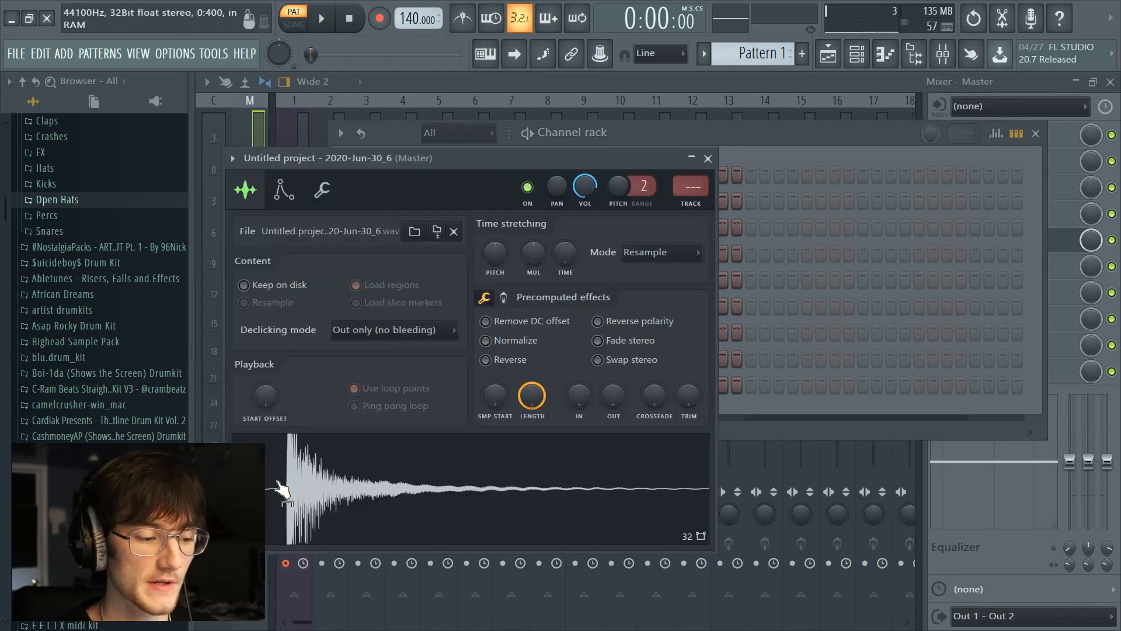
pyautogui.click(661, 128)
pyautogui.click(450, 254)
pyautogui.moveTo(478, 300); pyautogui.dragTo(478, 226)
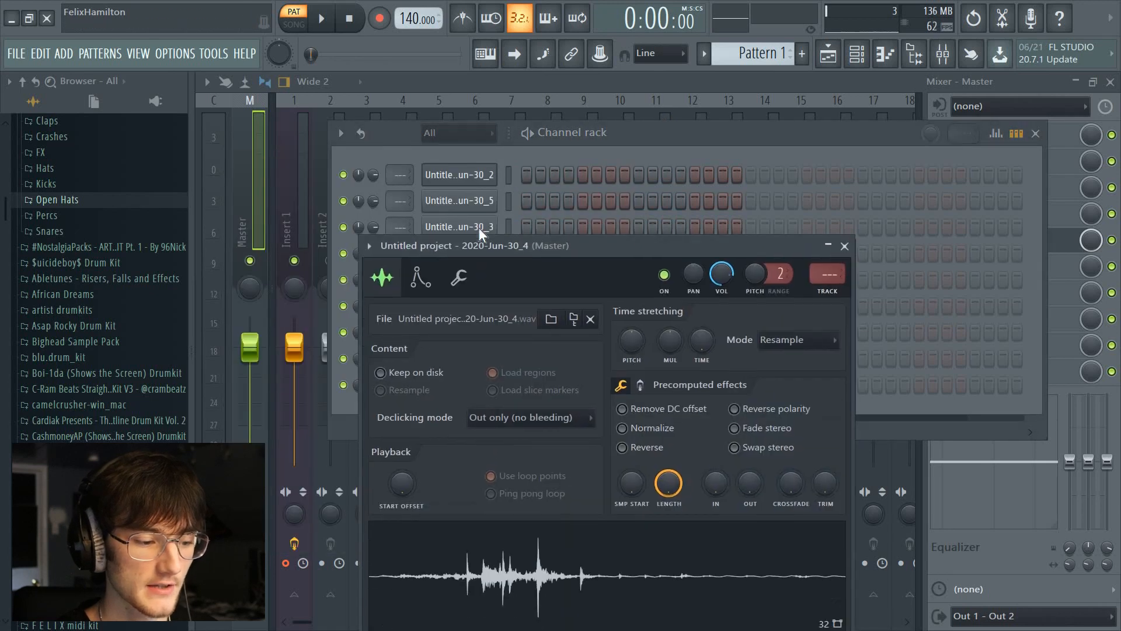
pyautogui.click(622, 128)
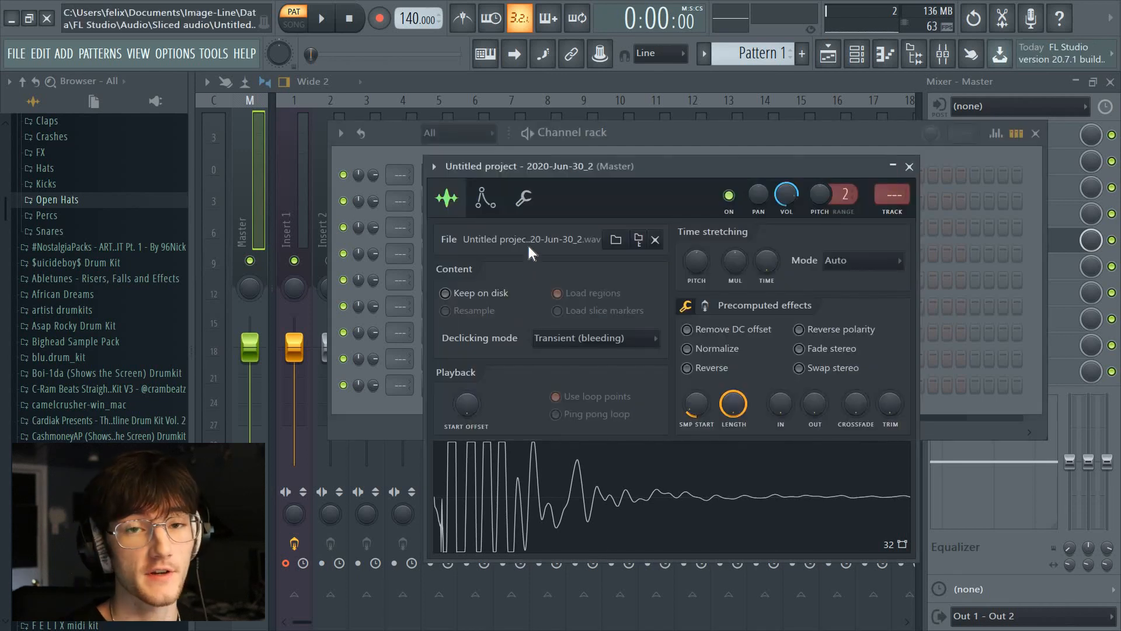
# Audition the recorded samples 2020-Jun-30_2, 2020-Jun-30_5 and 2020-Jun-30_3 from their waveforms.
pyautogui.click(561, 510)
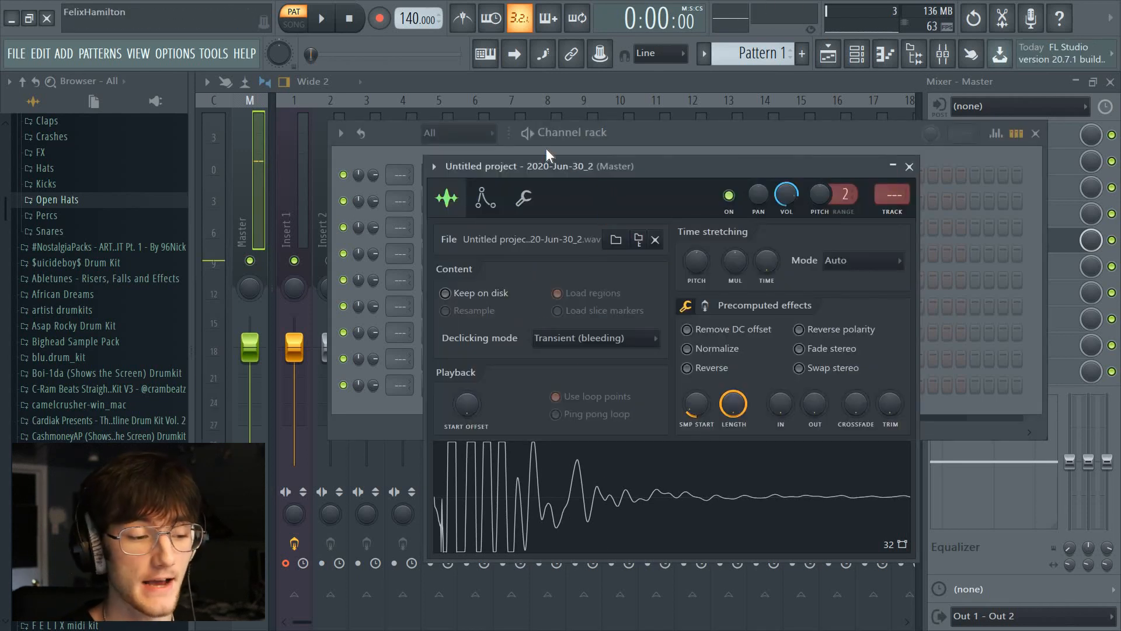
pyautogui.click(617, 139)
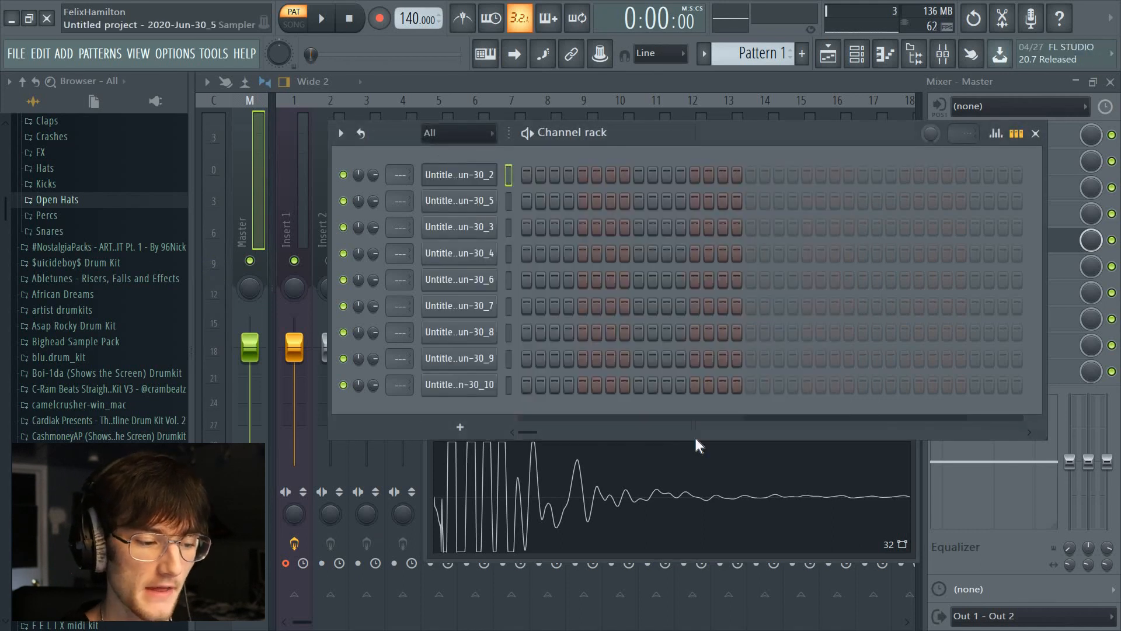
pyautogui.click(473, 202)
pyautogui.click(412, 459)
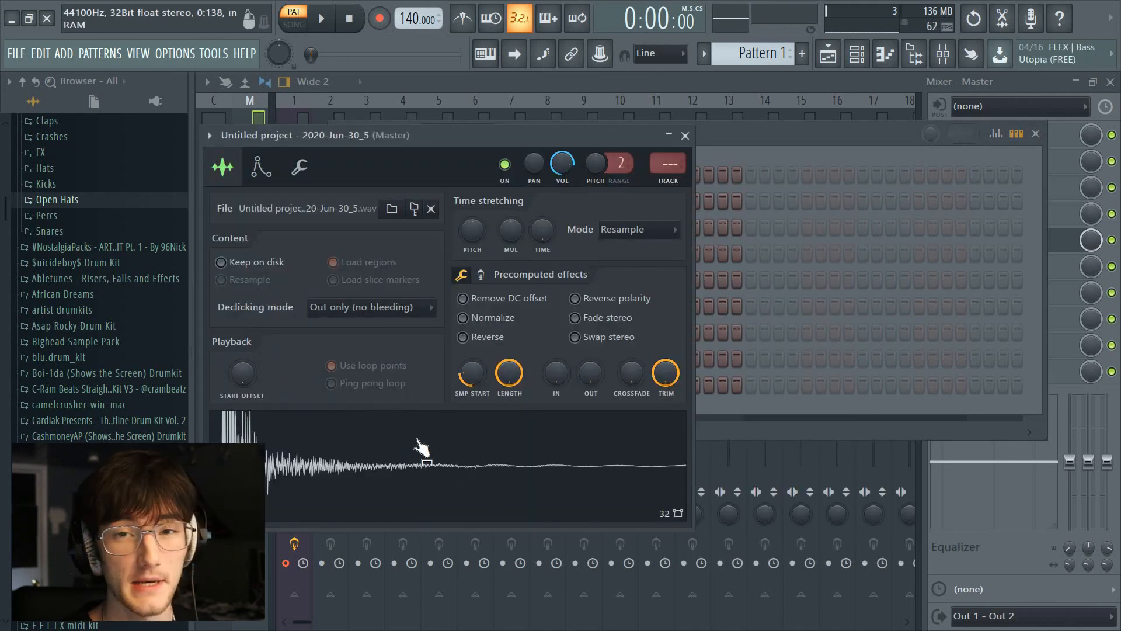
pyautogui.click(776, 130)
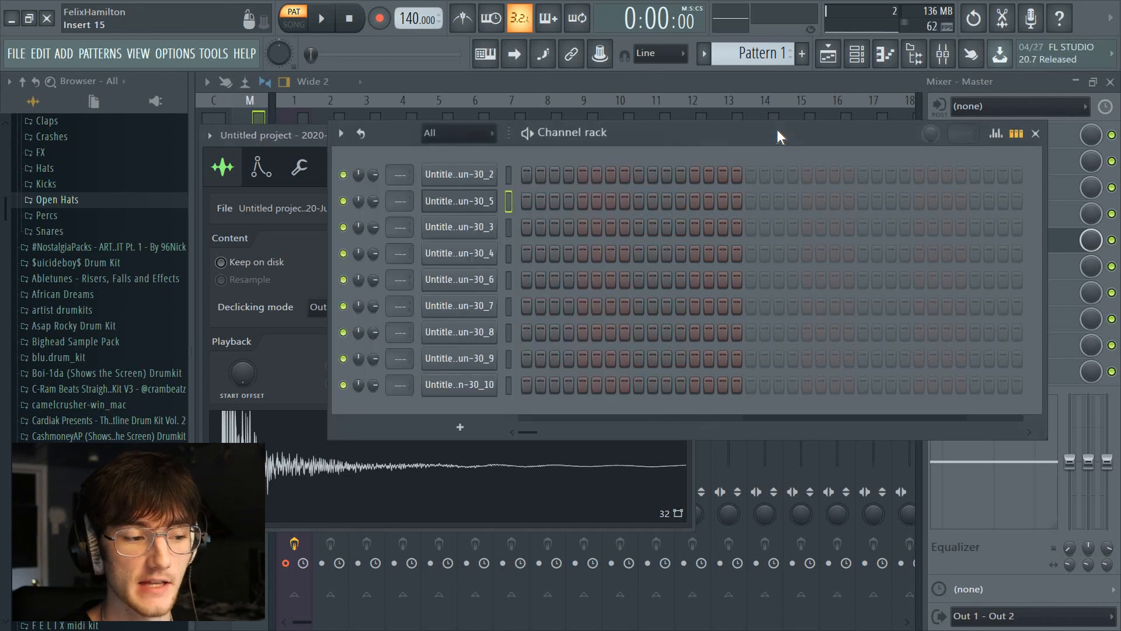
pyautogui.click(475, 228)
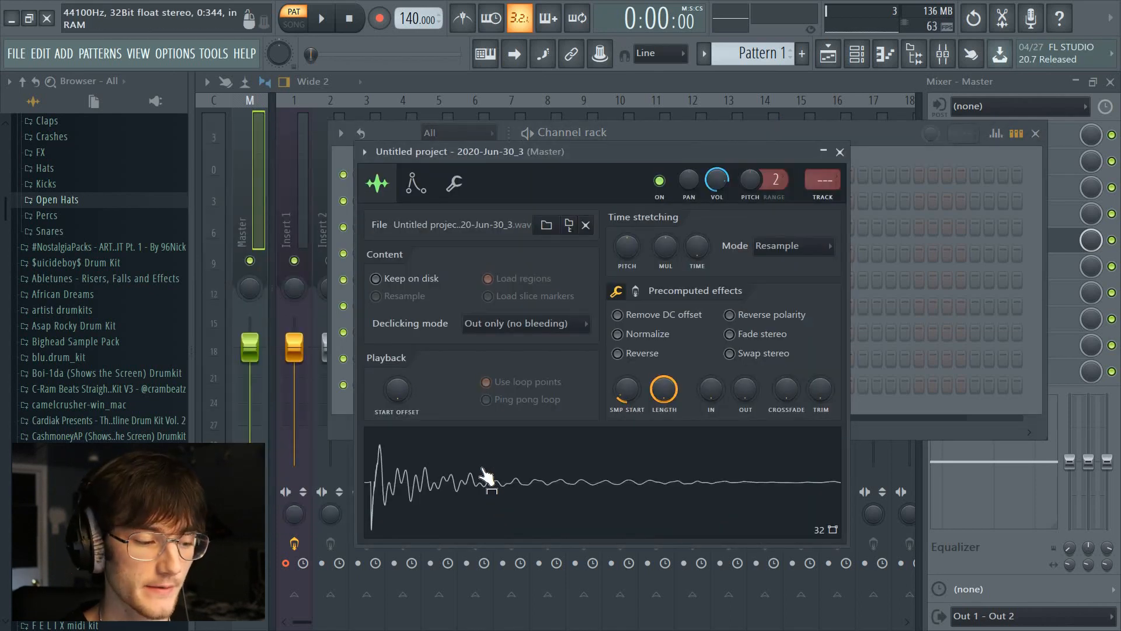
pyautogui.click(486, 476)
pyautogui.click(564, 132)
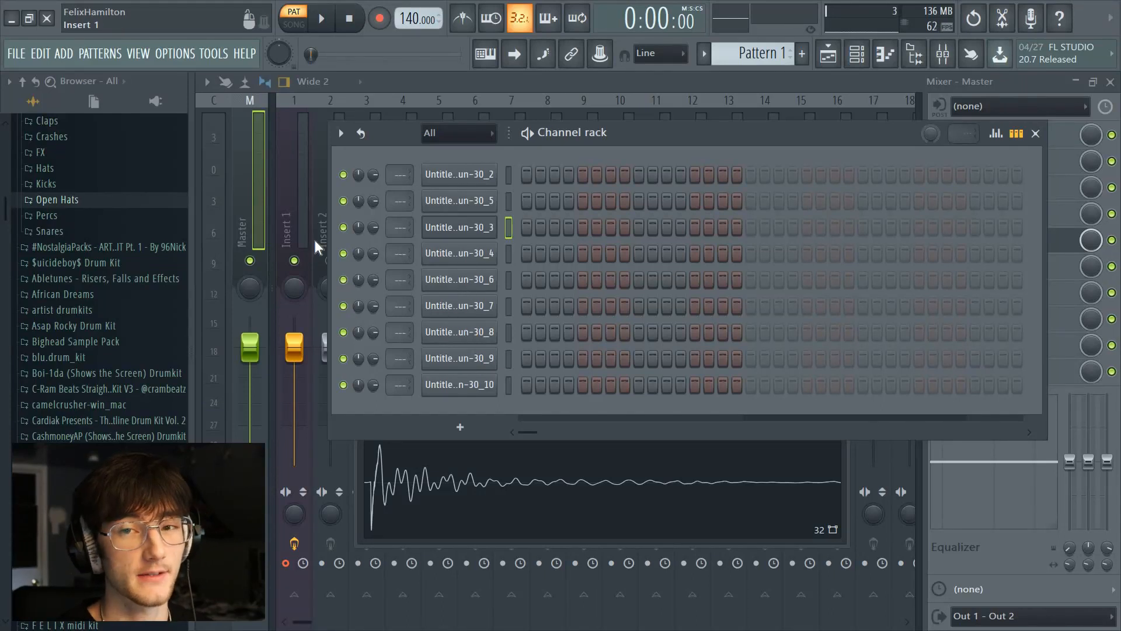
# Raise the precomputed Boost of the 2020-Jun-30_2 sample to about 7% and audition it.
pyautogui.click(478, 174)
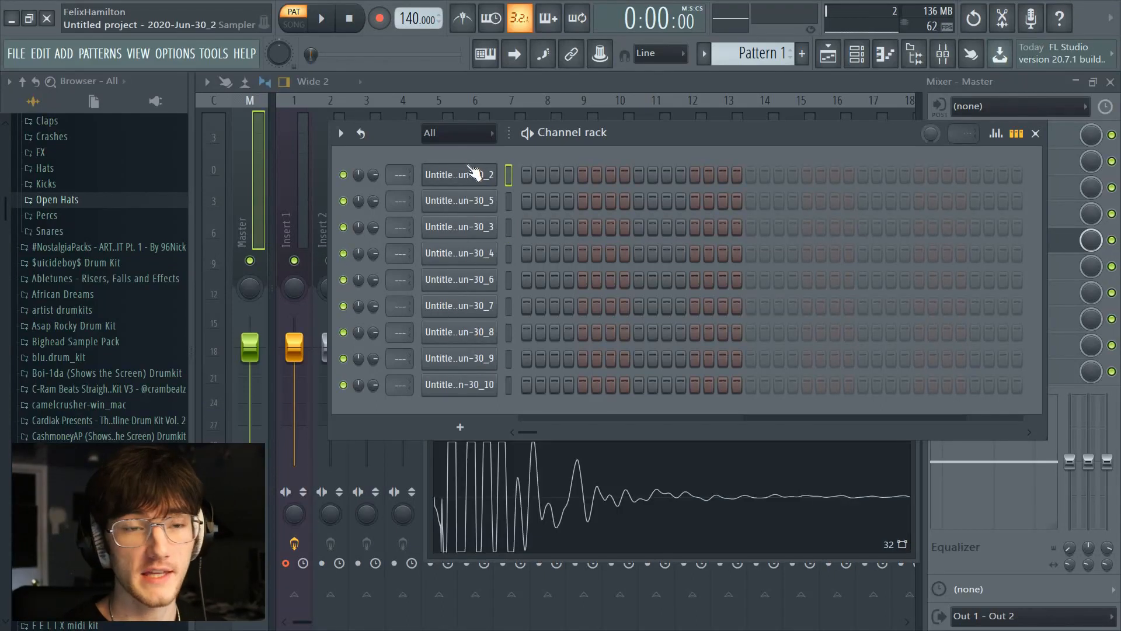
pyautogui.click(474, 173)
pyautogui.click(704, 304)
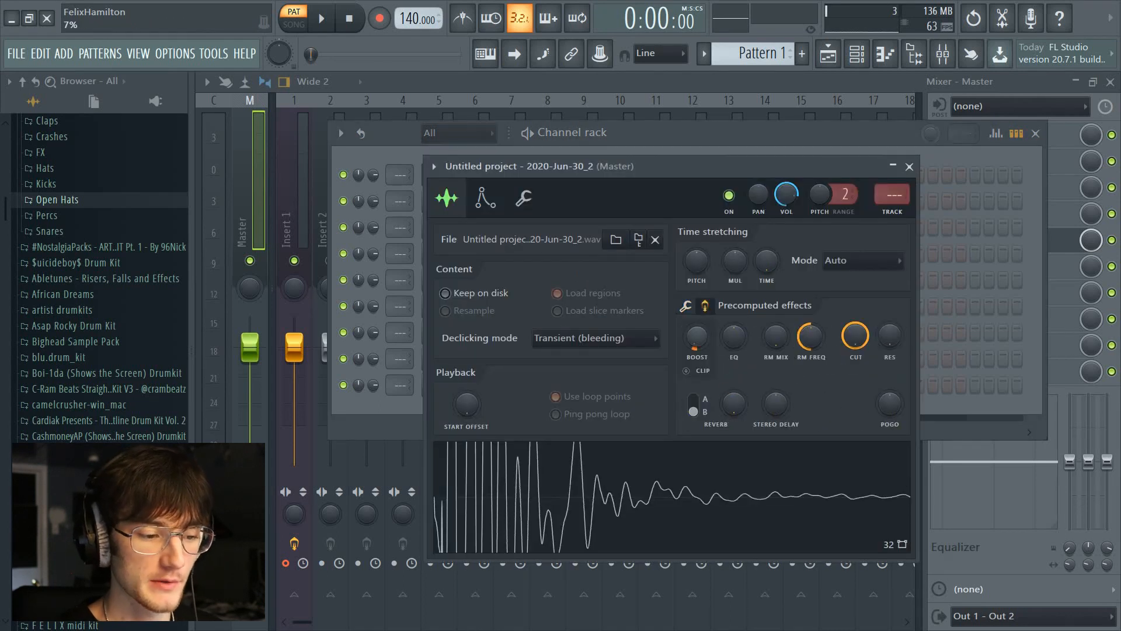
pyautogui.click(598, 484)
pyautogui.click(506, 175)
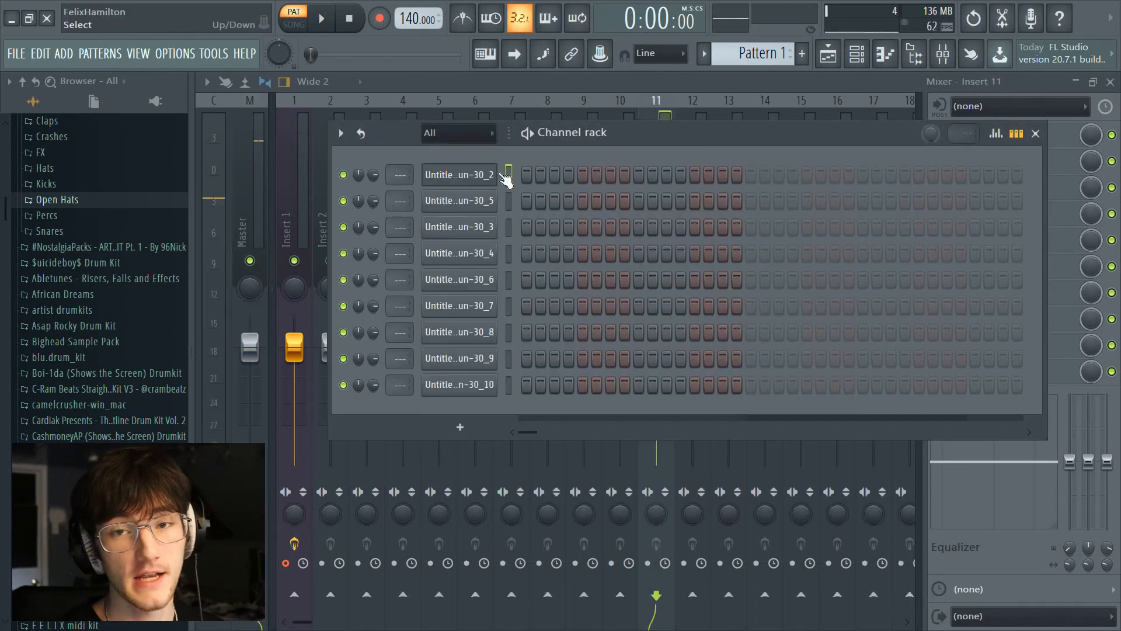
pyautogui.click(453, 203)
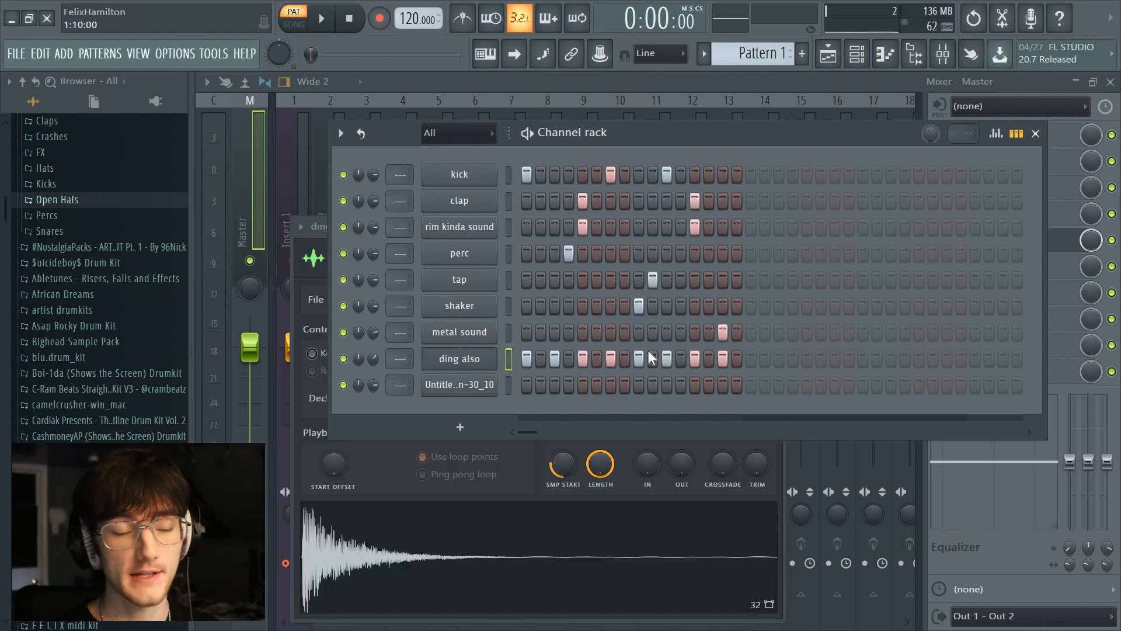
pyautogui.click(527, 135)
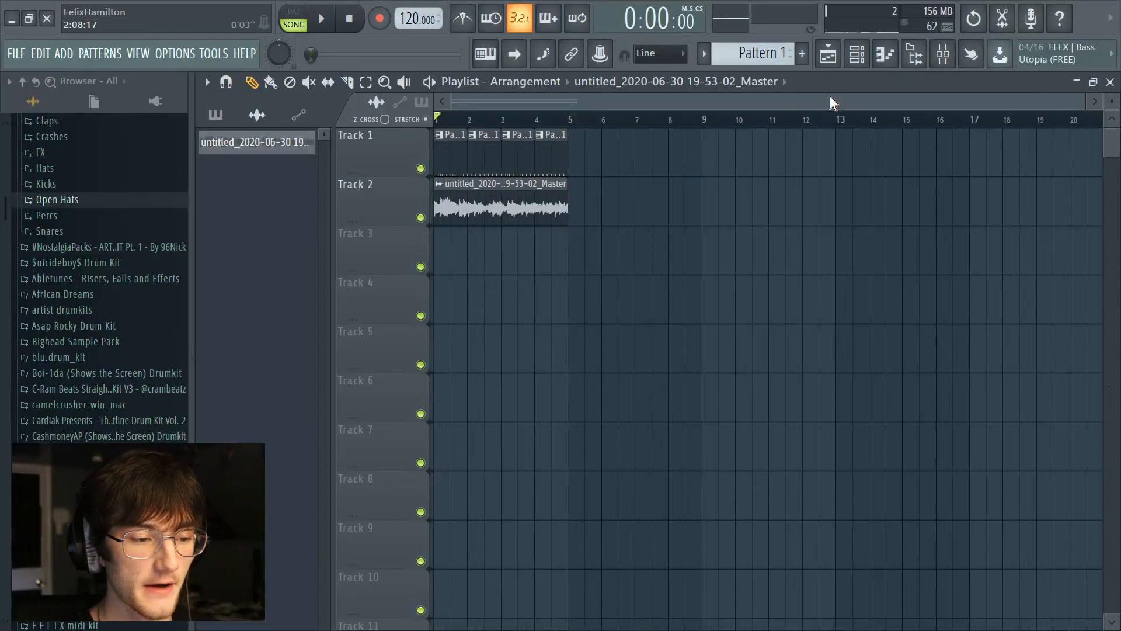
# Increase the precomputed Boost on the 2020-Jun-30_10 sample in the channel rack.
pyautogui.scroll(-1, 464, 124)
pyautogui.click(857, 54)
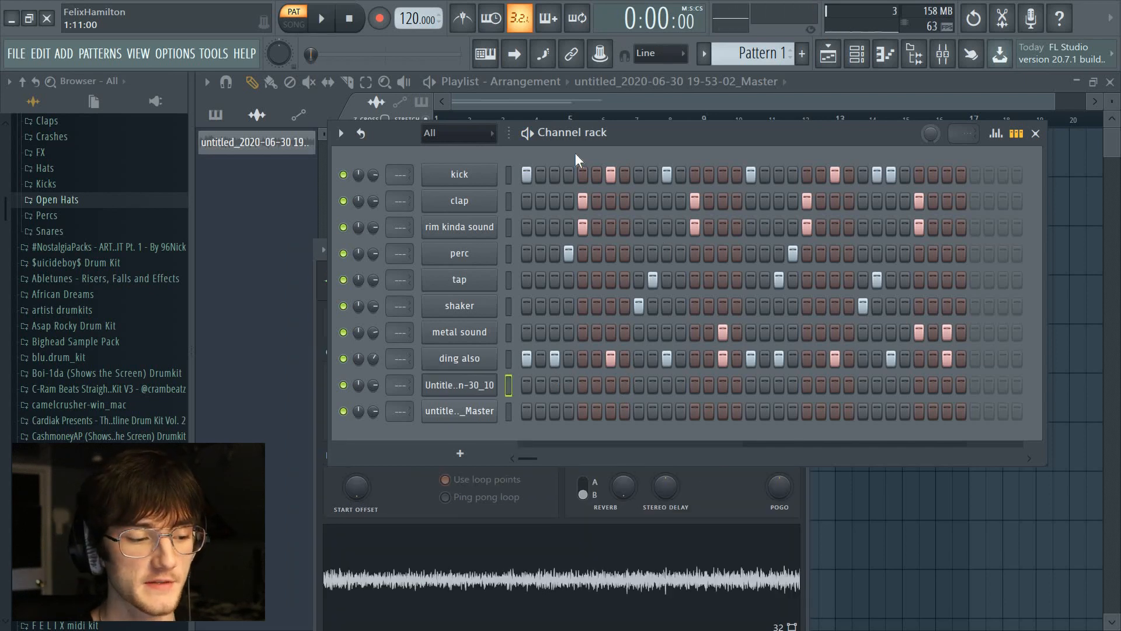
pyautogui.click(488, 384)
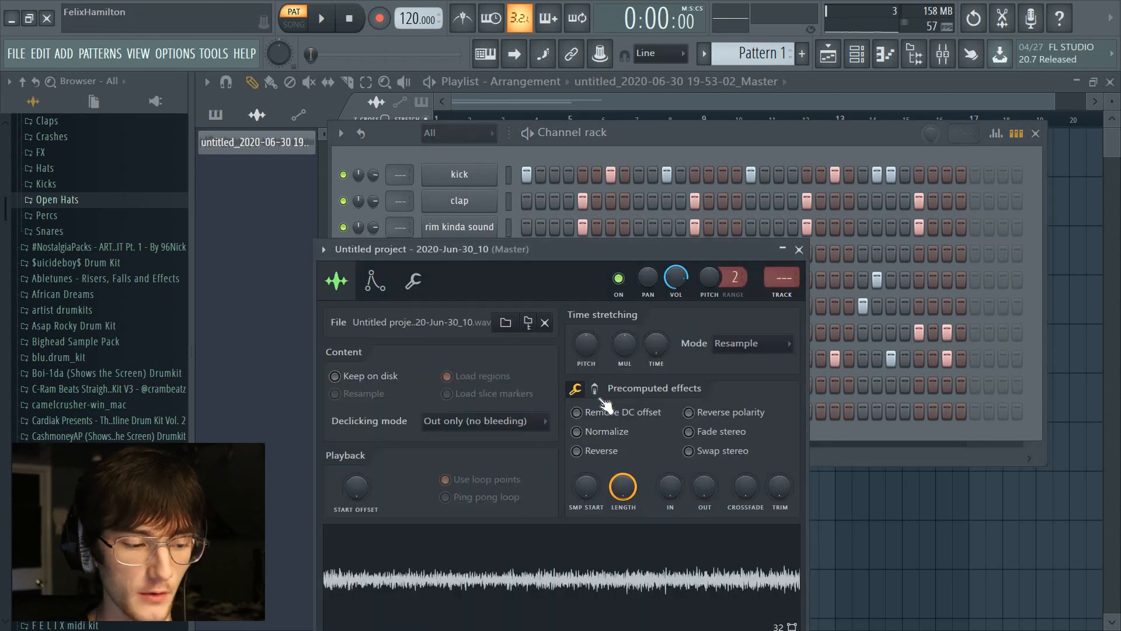
pyautogui.click(595, 389)
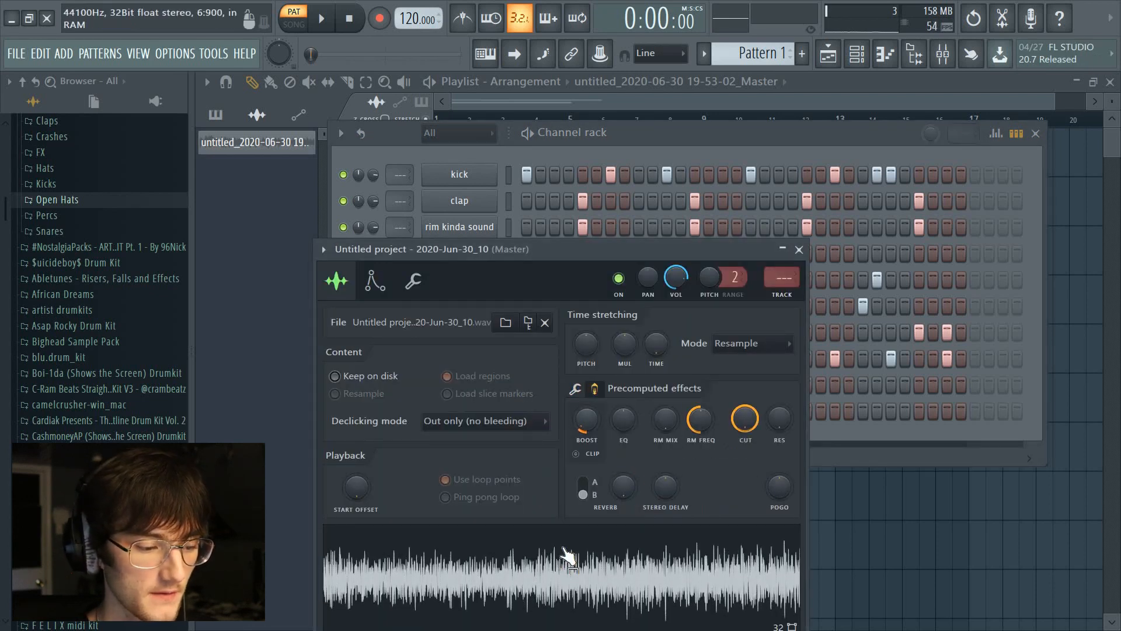
pyautogui.click(633, 134)
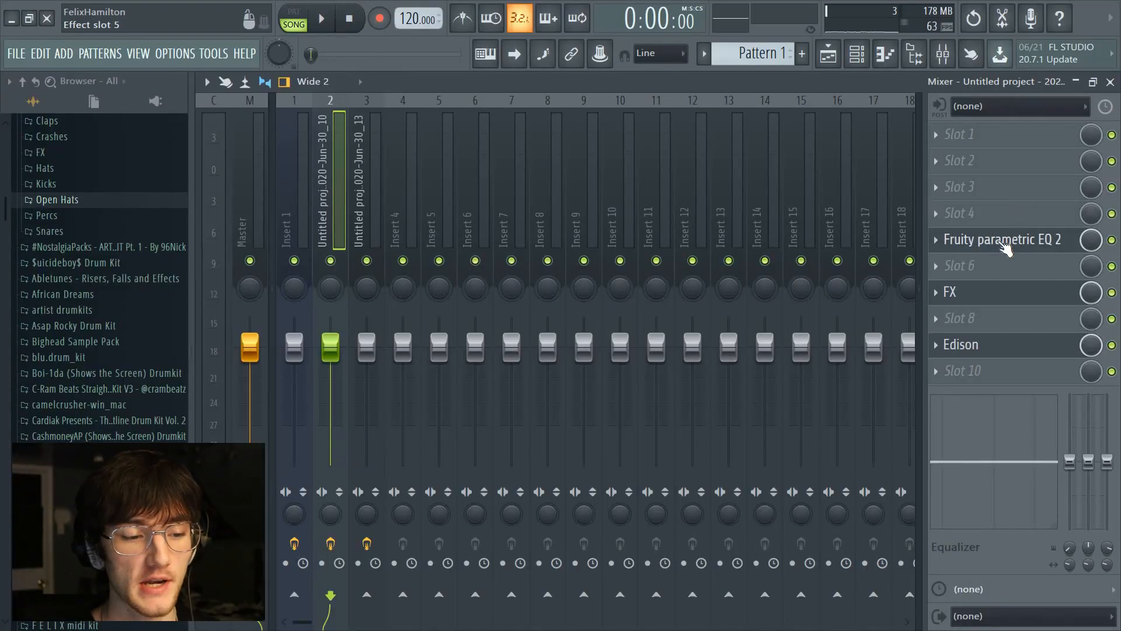
# Examine the Fruity parametric EQ 2, FX and Edison effects on mixer track 2.
pyautogui.click(1004, 241)
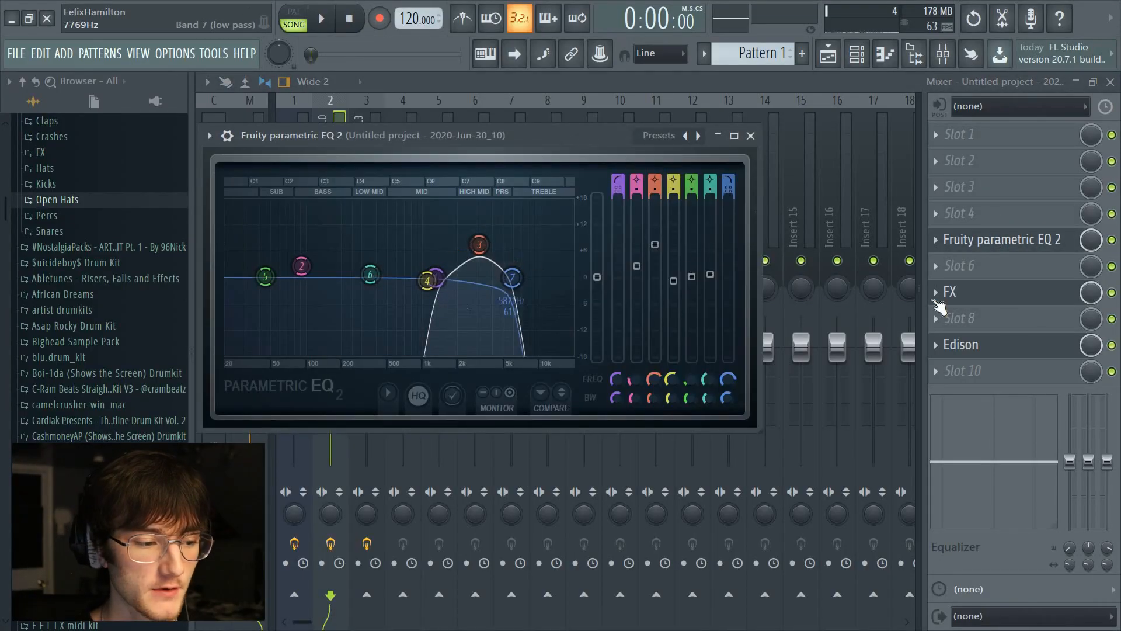
pyautogui.click(1007, 295)
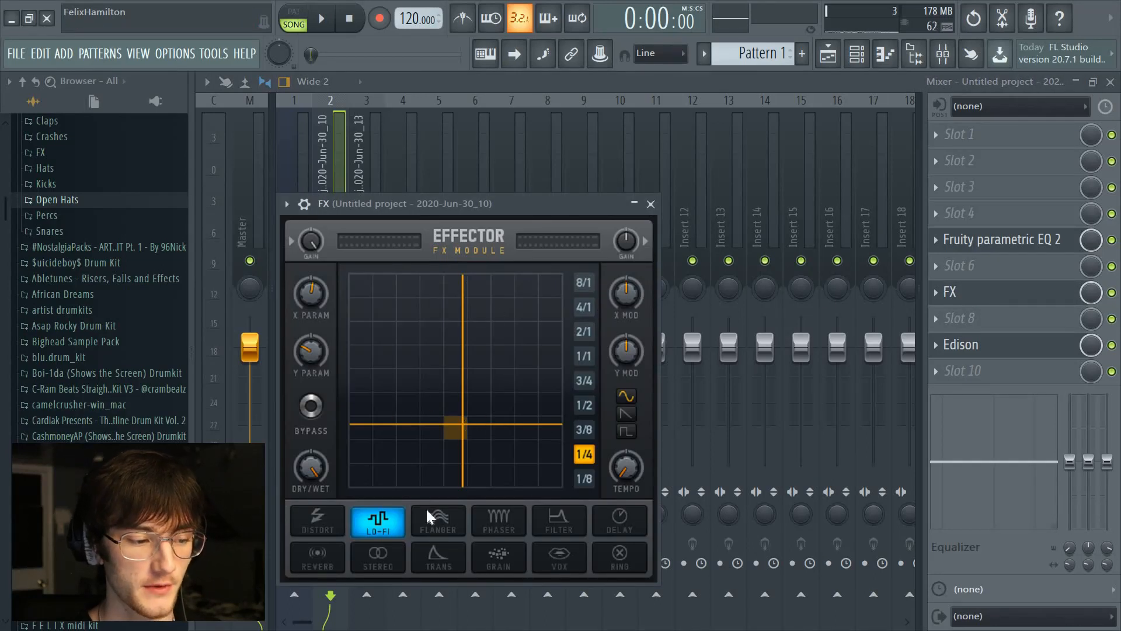
pyautogui.click(963, 345)
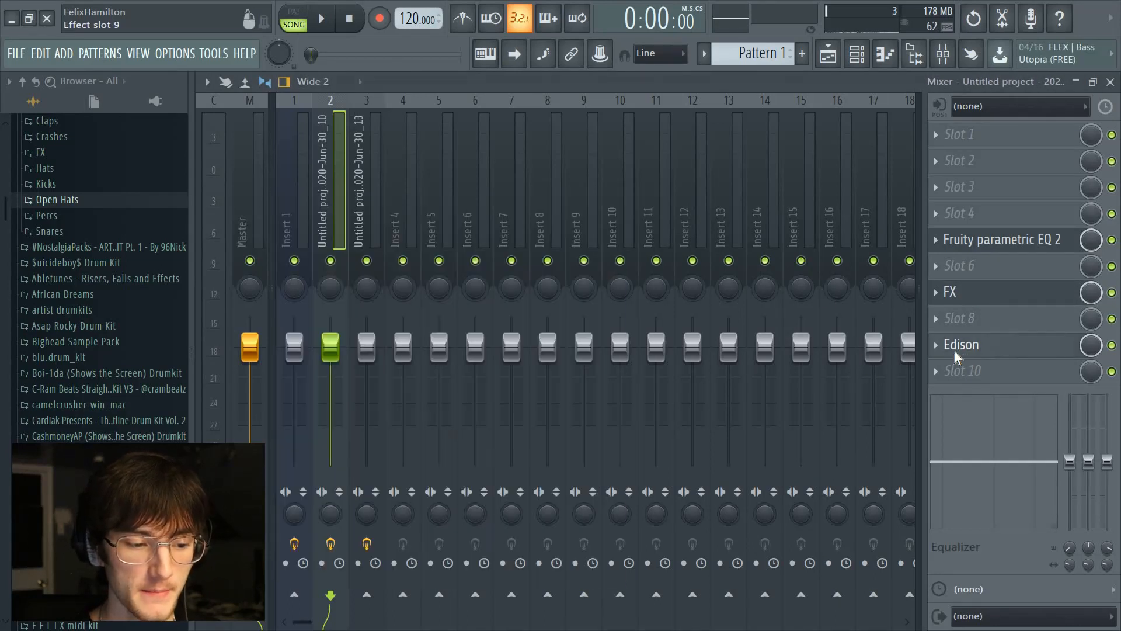
# Show the channel rack and play back Pattern 1, then stop playback.
pyautogui.click(856, 53)
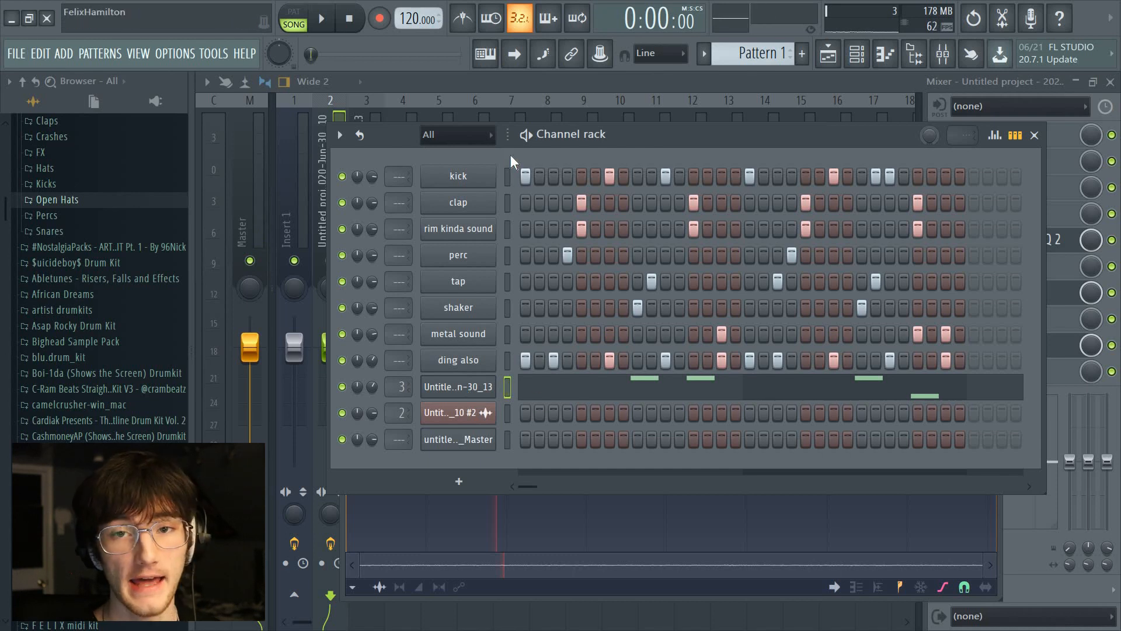
pyautogui.press('space')
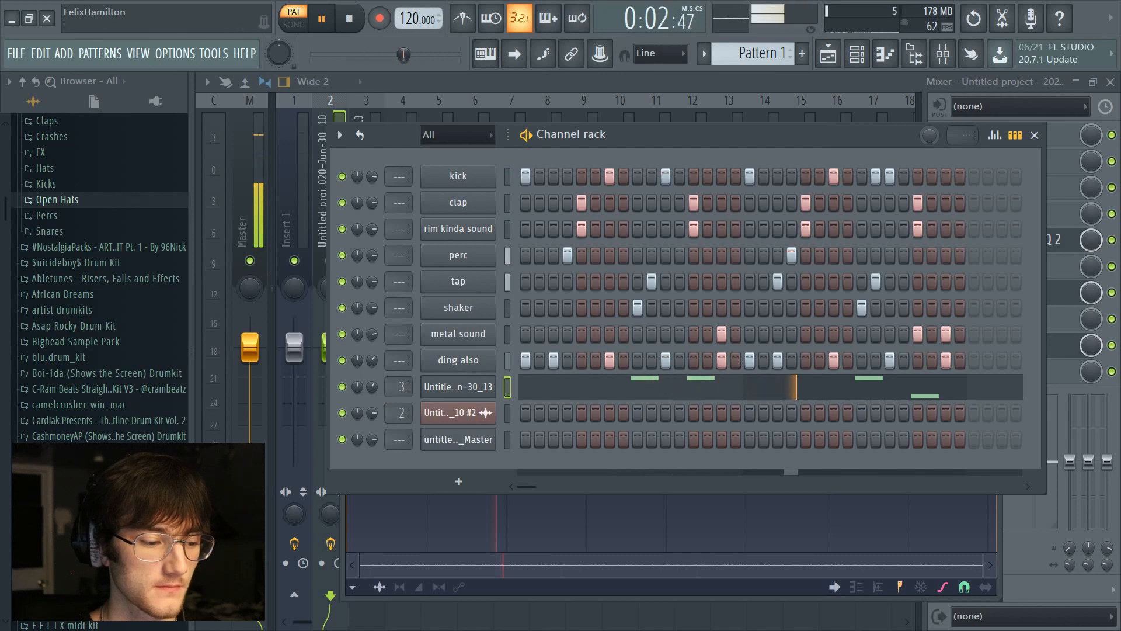
pyautogui.press('space')
# Reset mixer track 2 to default, removing all its plugins, and select mixer track 3.
pyautogui.click(461, 89)
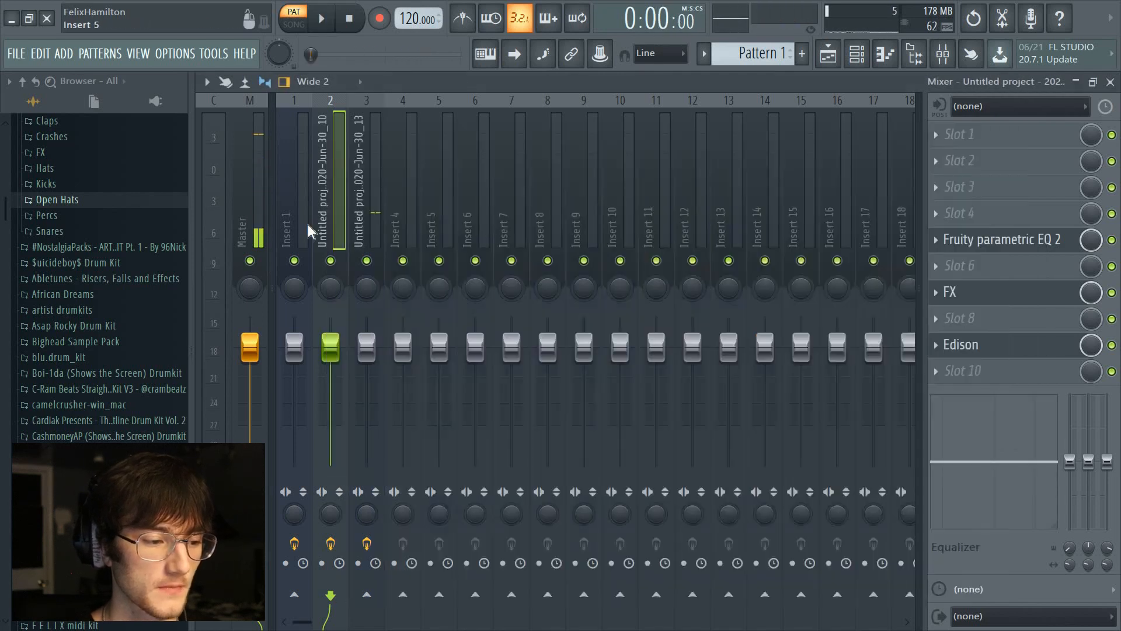
pyautogui.rightClick(331, 233)
pyautogui.click(395, 227)
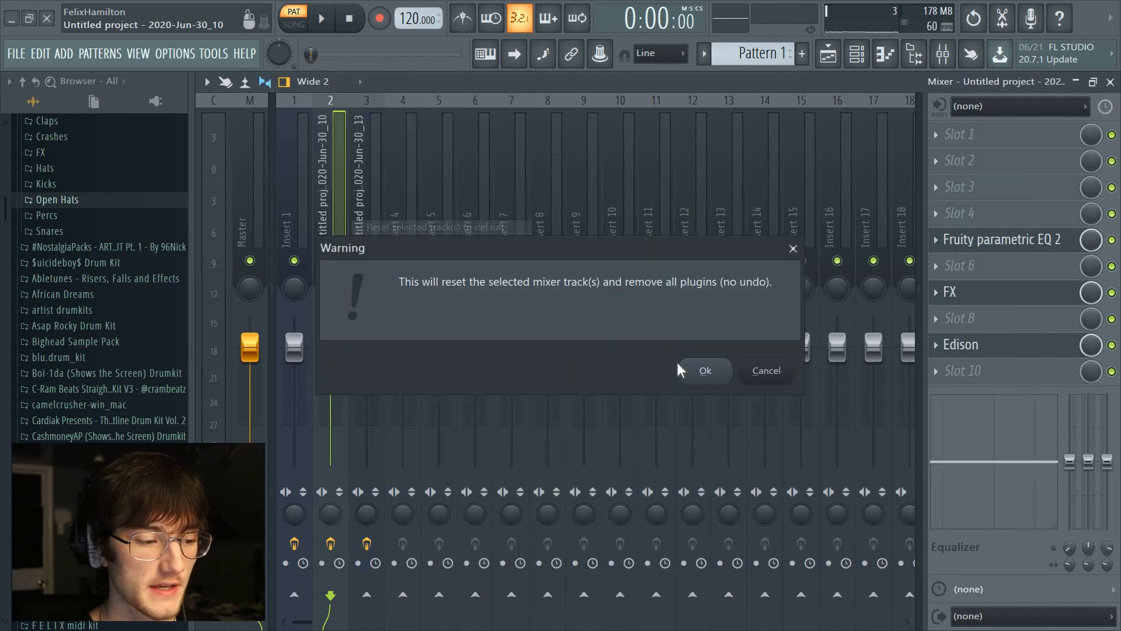
pyautogui.click(699, 373)
pyautogui.click(350, 219)
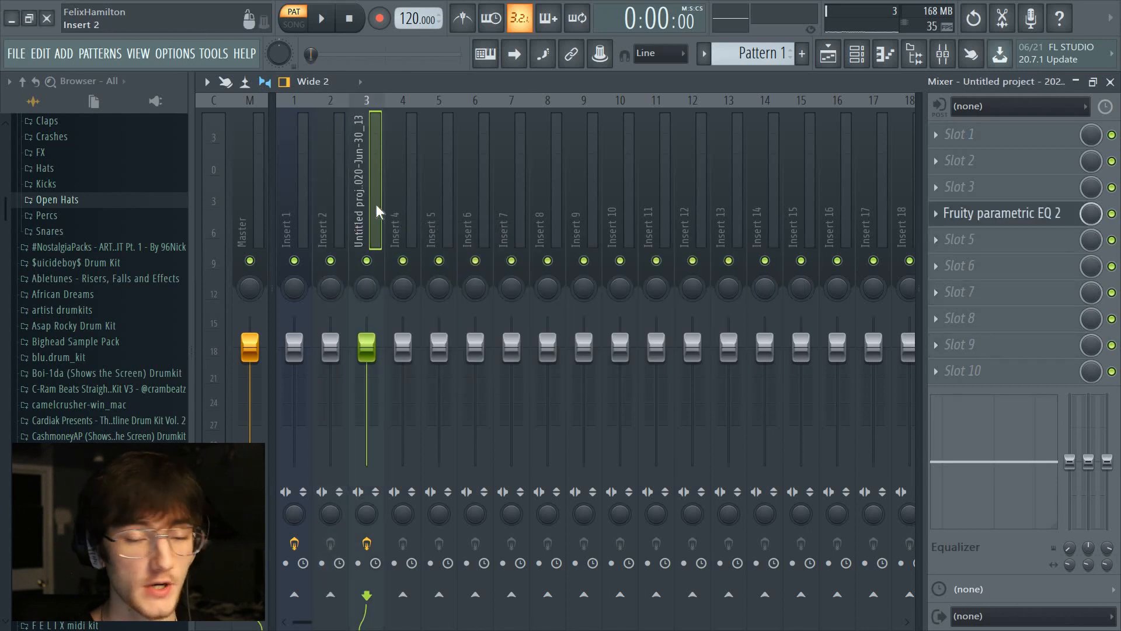
# Audition the kick and kick #2 channels from their waveforms to compare the two sounds.
pyautogui.click(857, 54)
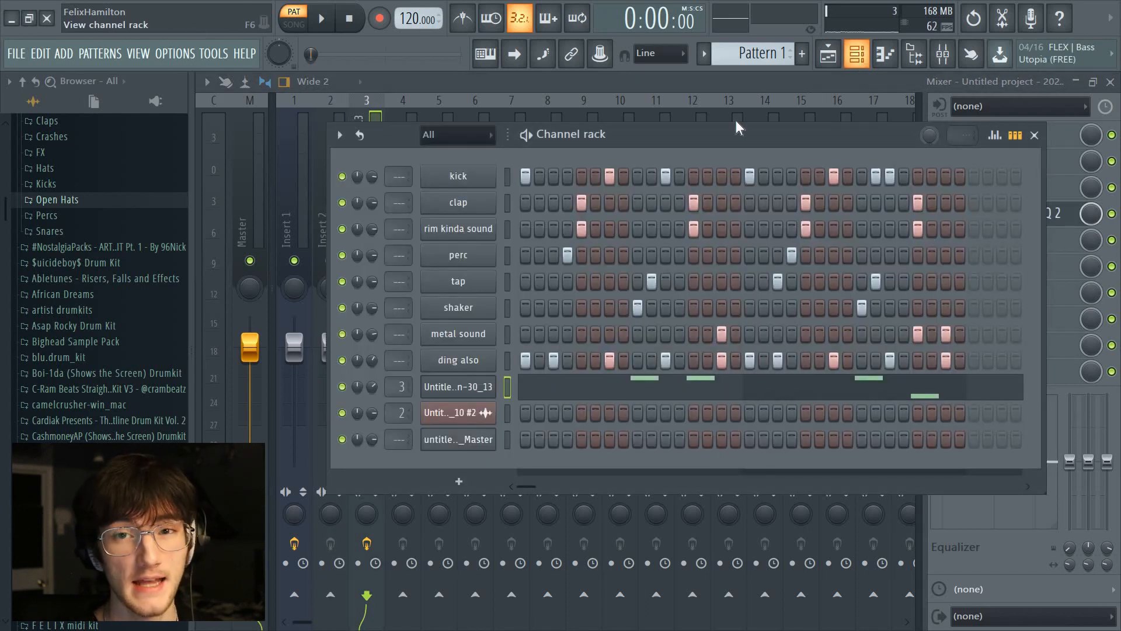
pyautogui.click(458, 176)
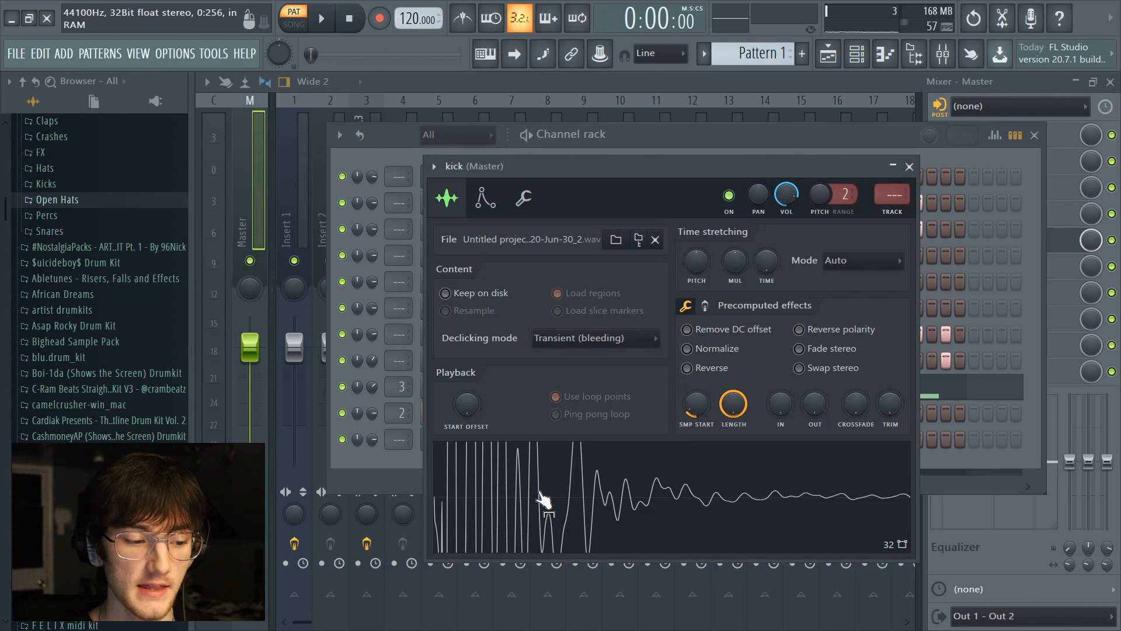
pyautogui.click(621, 151)
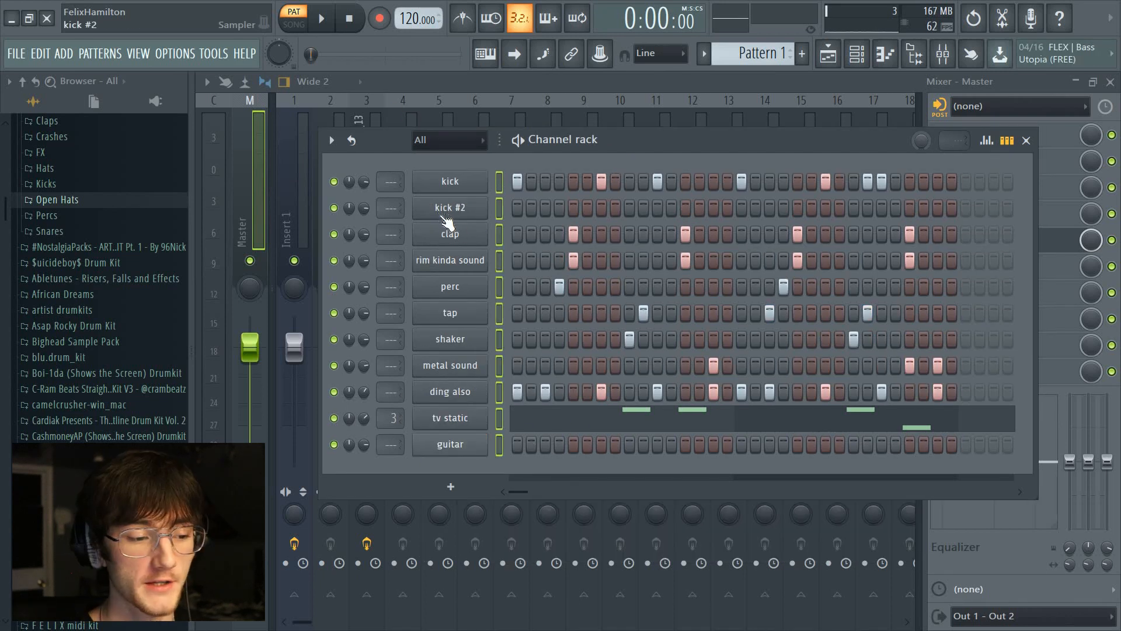
pyautogui.click(446, 209)
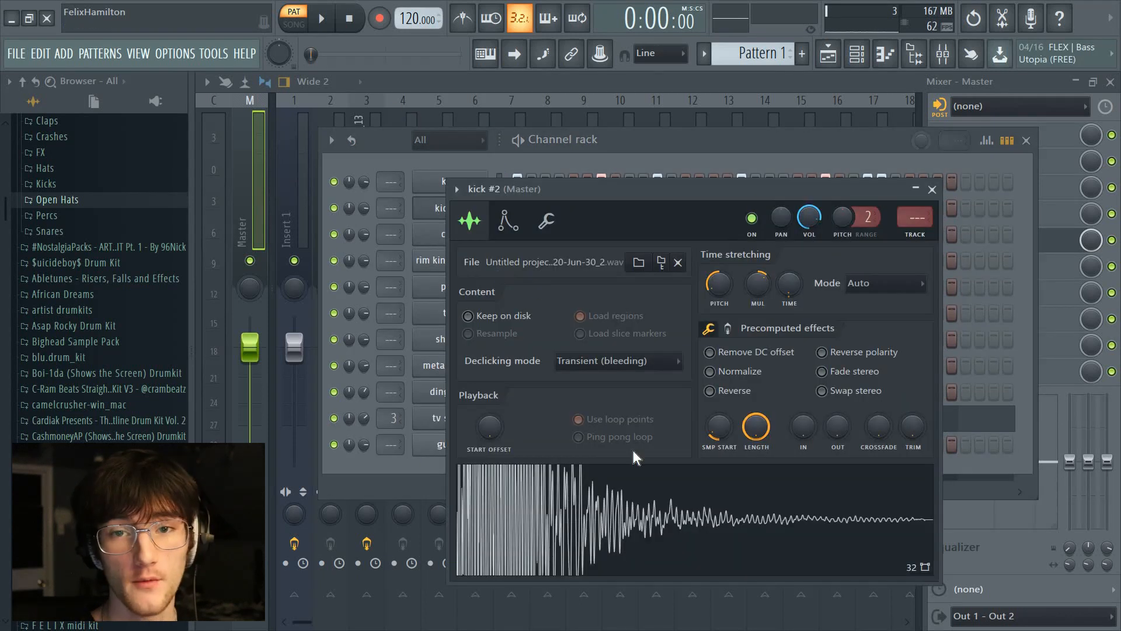
pyautogui.click(575, 528)
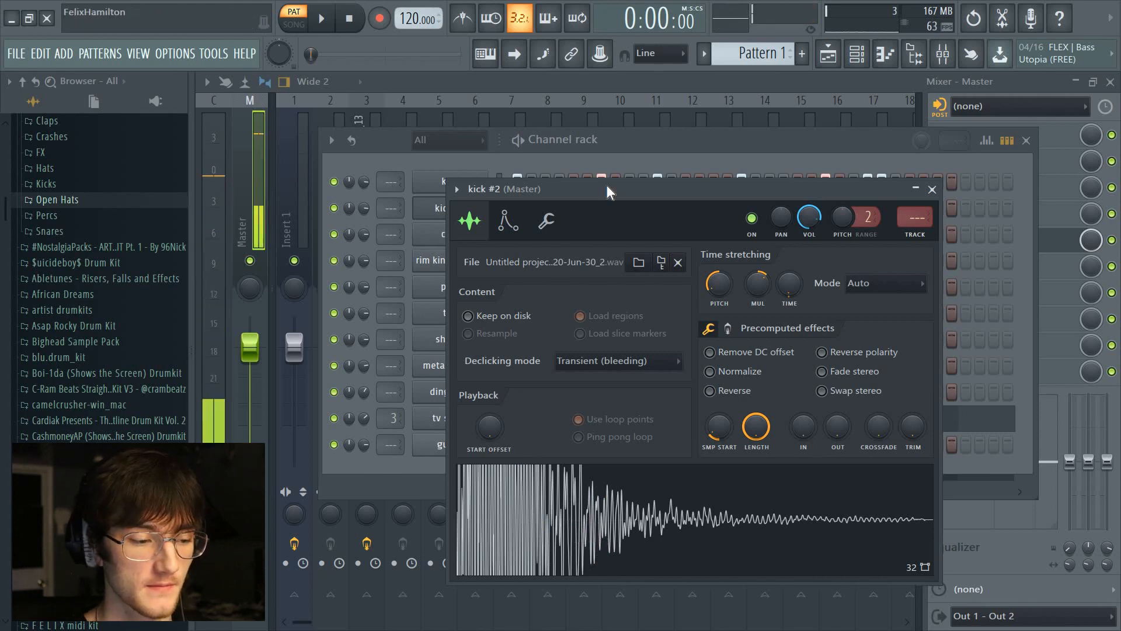
pyautogui.click(611, 149)
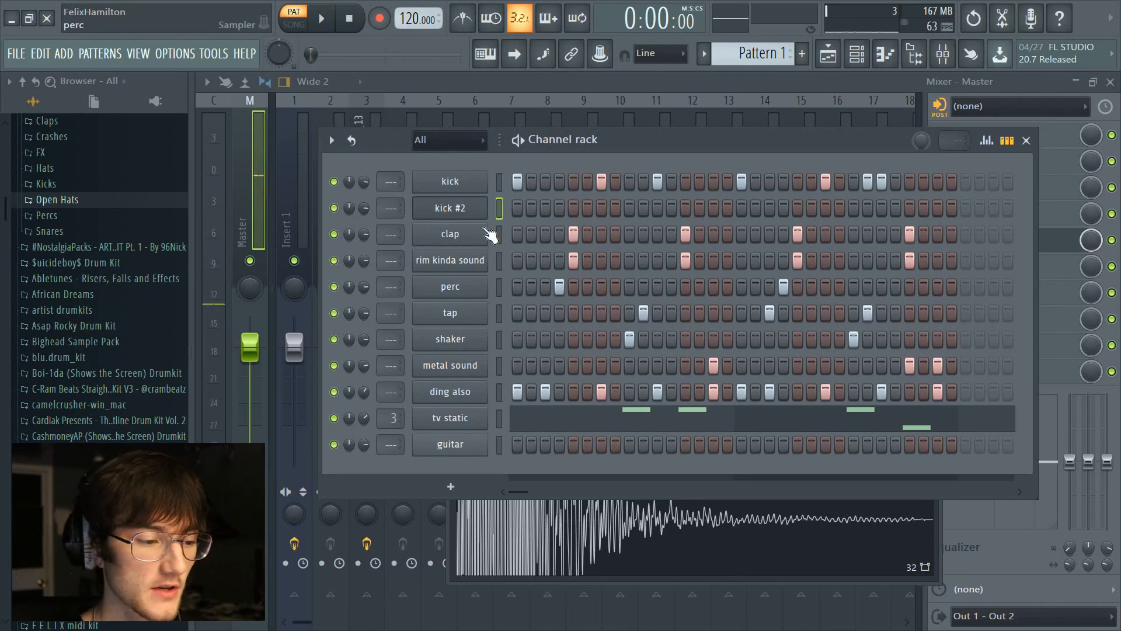
# Route the drum and sound channels from kick to tv static to their own consecutive mixer tracks, starting at track 2.
pyautogui.moveTo(498, 182); pyautogui.dragTo(501, 407)
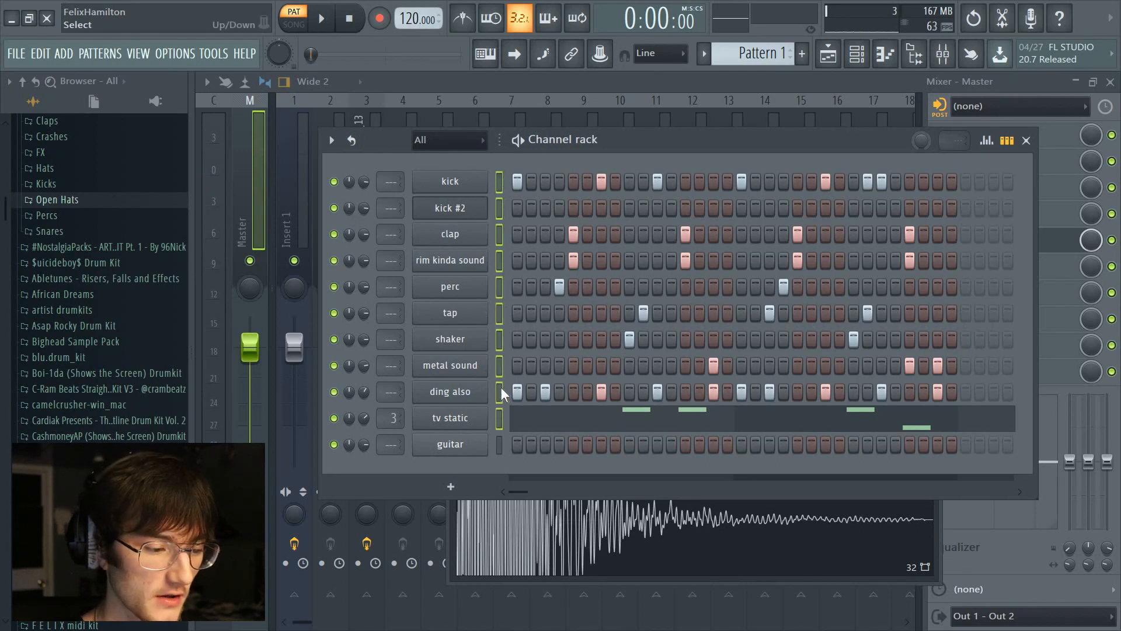
pyautogui.click(499, 419)
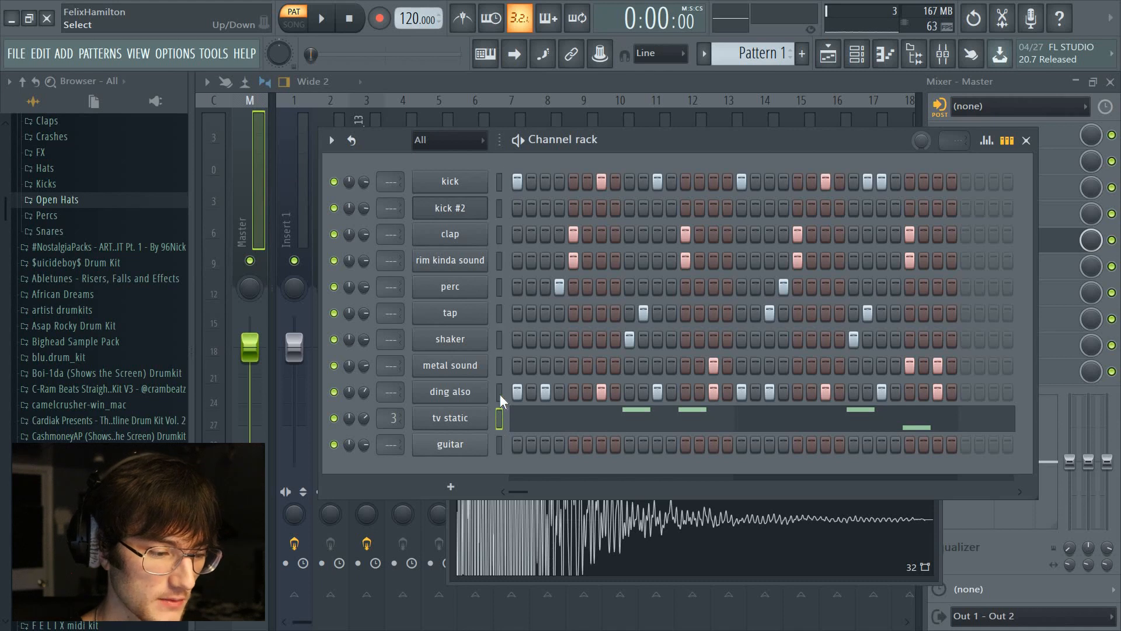
pyautogui.hotkey('ctrl', 'l')
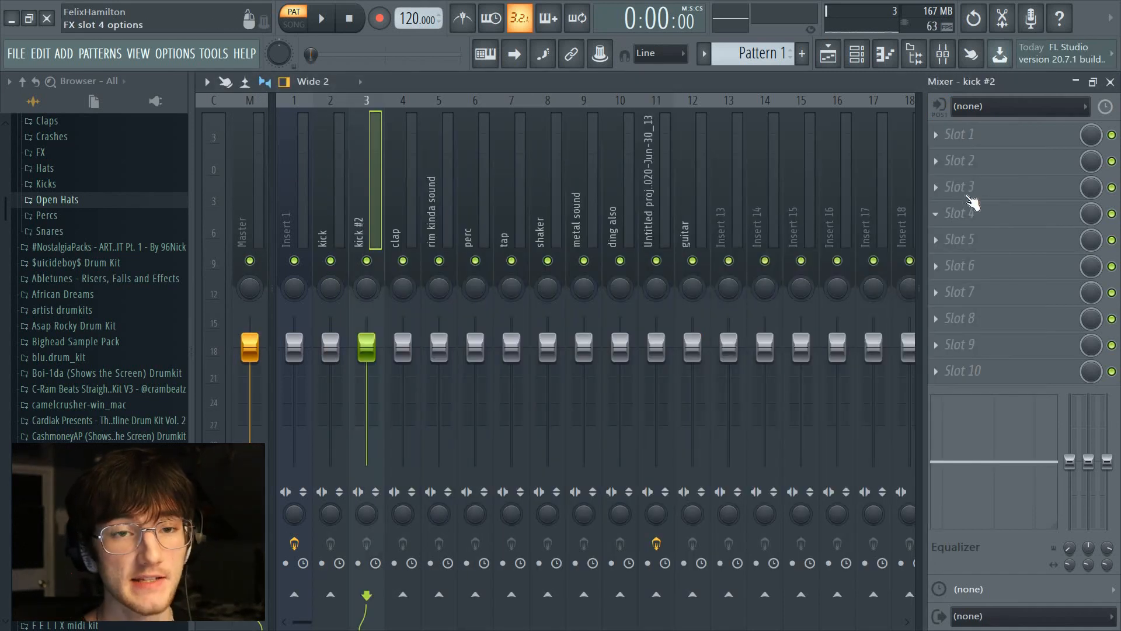
# Open the 2020-Jun-30_14 kick sample in Edison, detect its pitch regions and inspect them along the waveform.
pyautogui.click(972, 194)
pyautogui.click(425, 73)
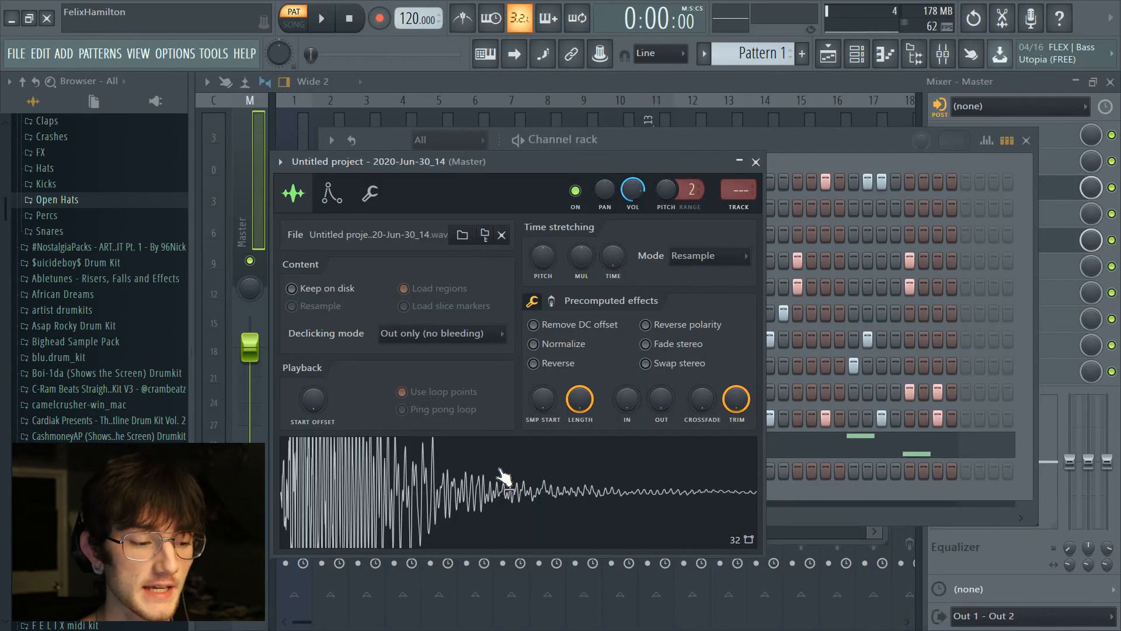
pyautogui.rightClick(449, 488)
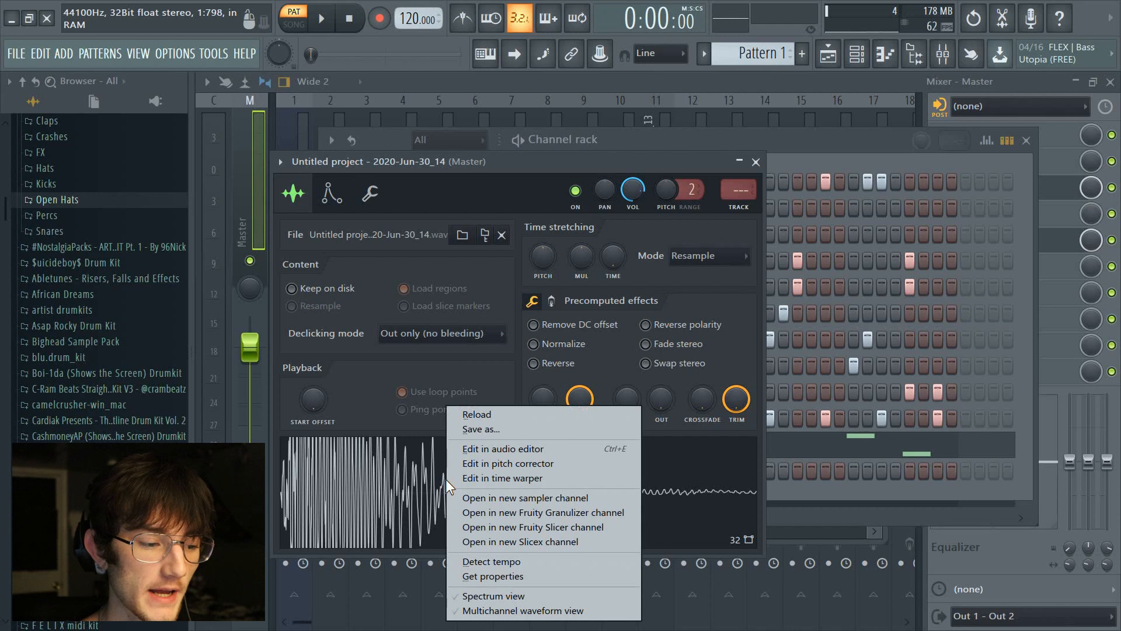
pyautogui.click(496, 451)
pyautogui.rightClick(571, 365)
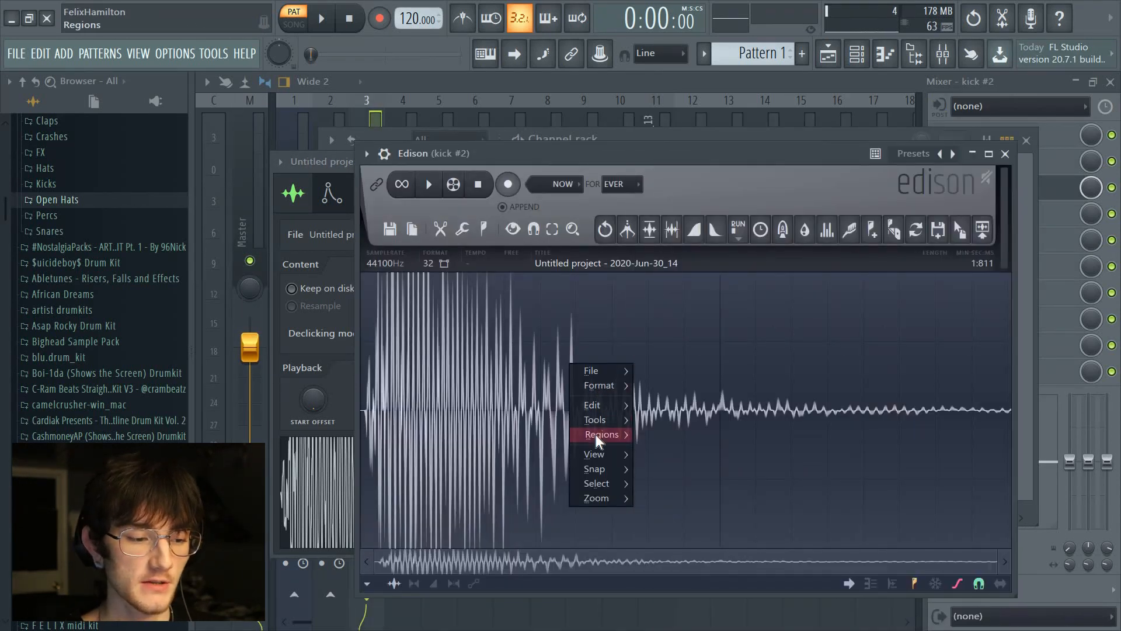
pyautogui.moveTo(595, 434)
pyautogui.click(684, 578)
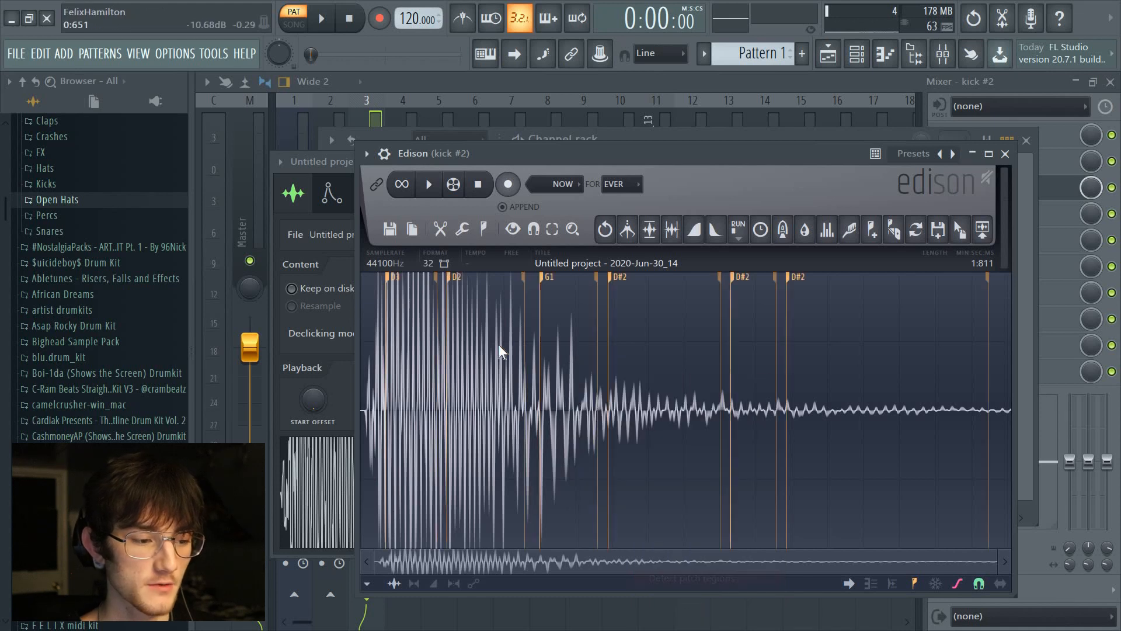
pyautogui.scroll(3, 545, 451)
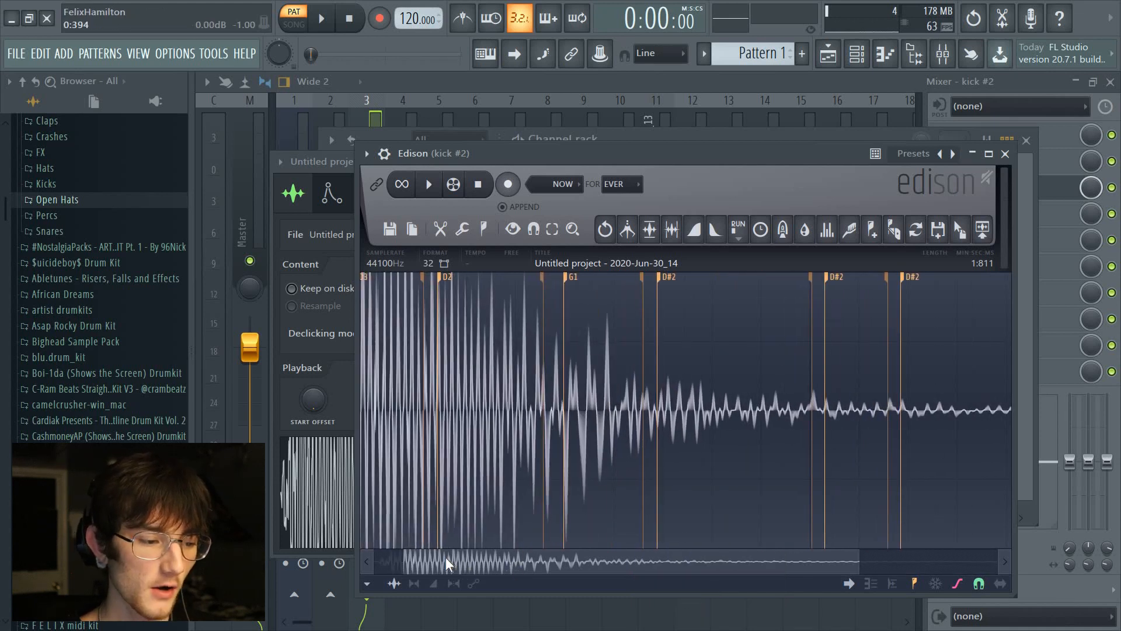
pyautogui.moveTo(446, 556); pyautogui.dragTo(417, 557)
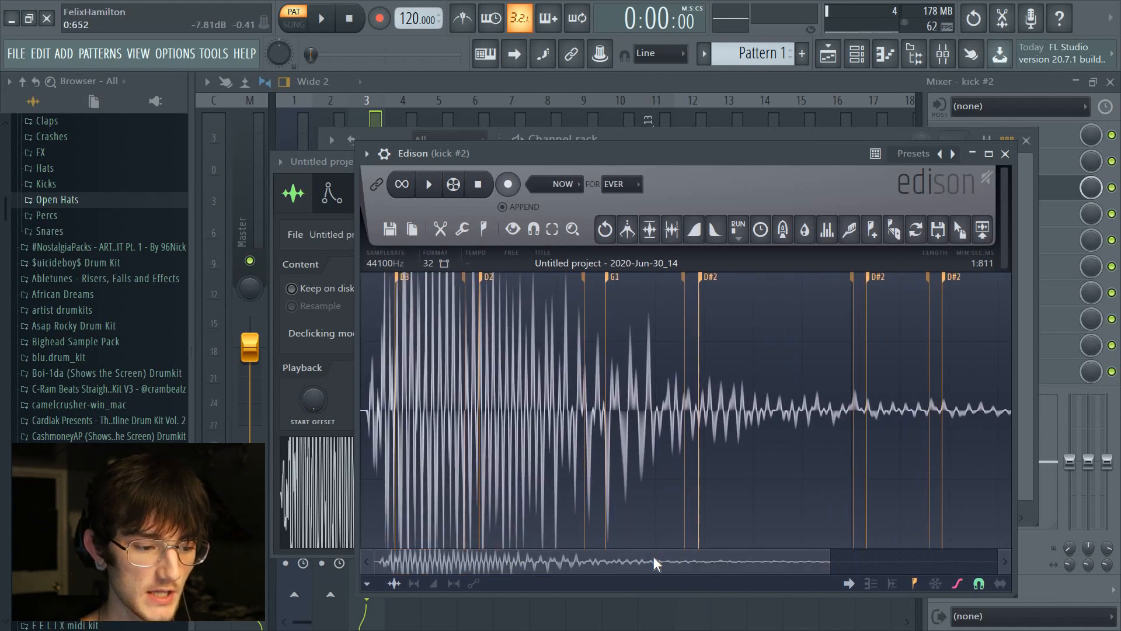
pyautogui.moveTo(653, 556); pyautogui.dragTo(800, 520)
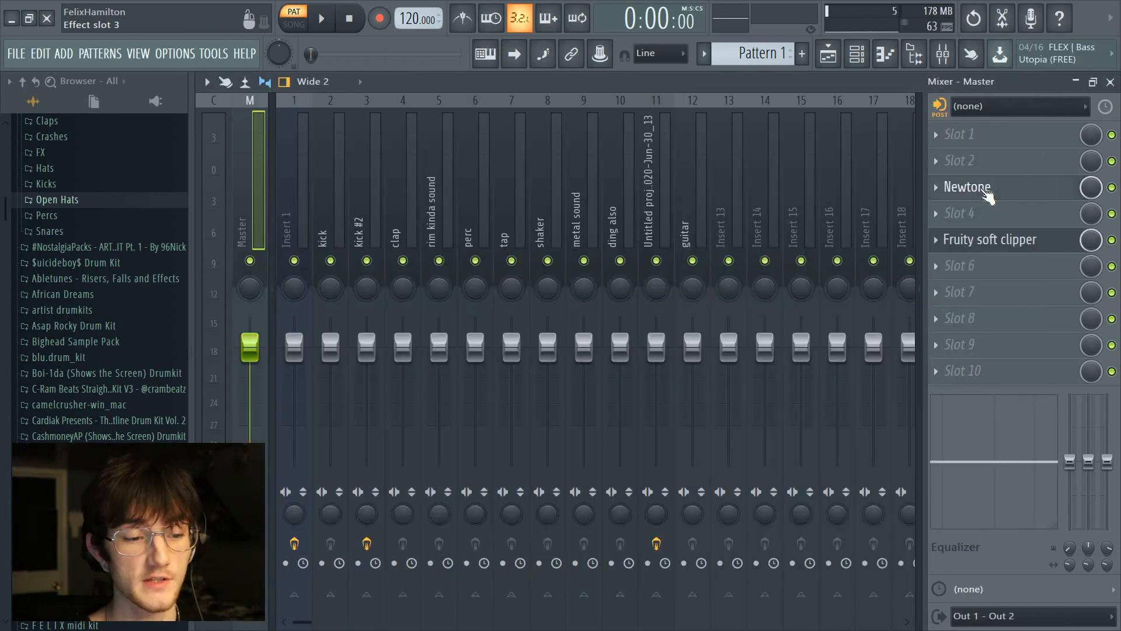
# Load the 2020-Jun-30_14 sample into Newtone on the Master track and move all its notes to C3 with Center fully raised.
pyautogui.click(986, 190)
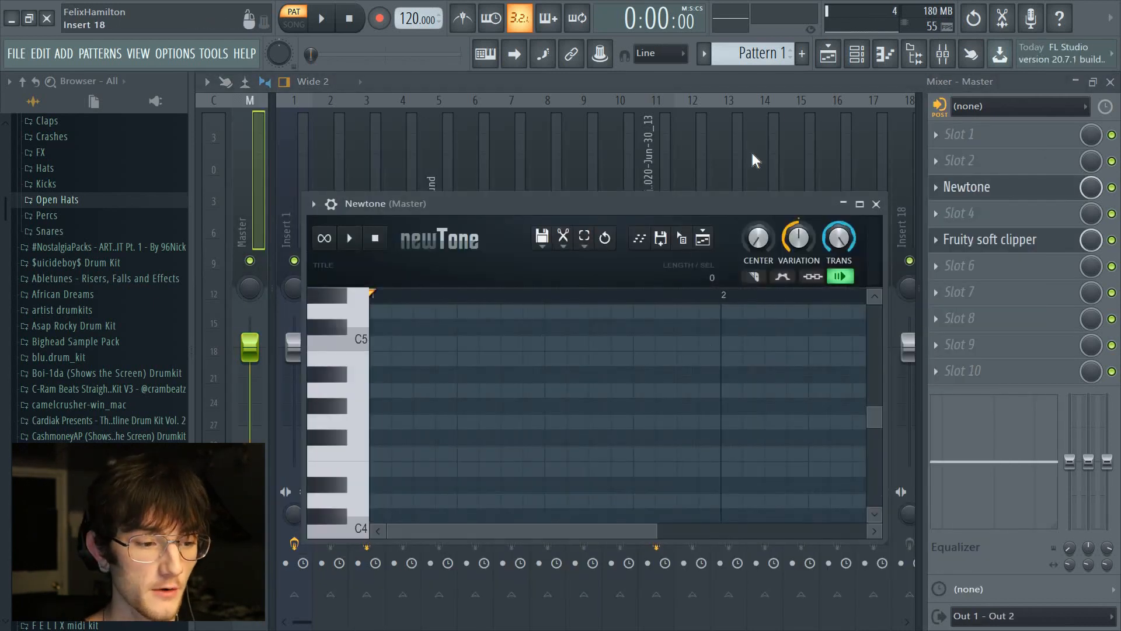
pyautogui.click(856, 53)
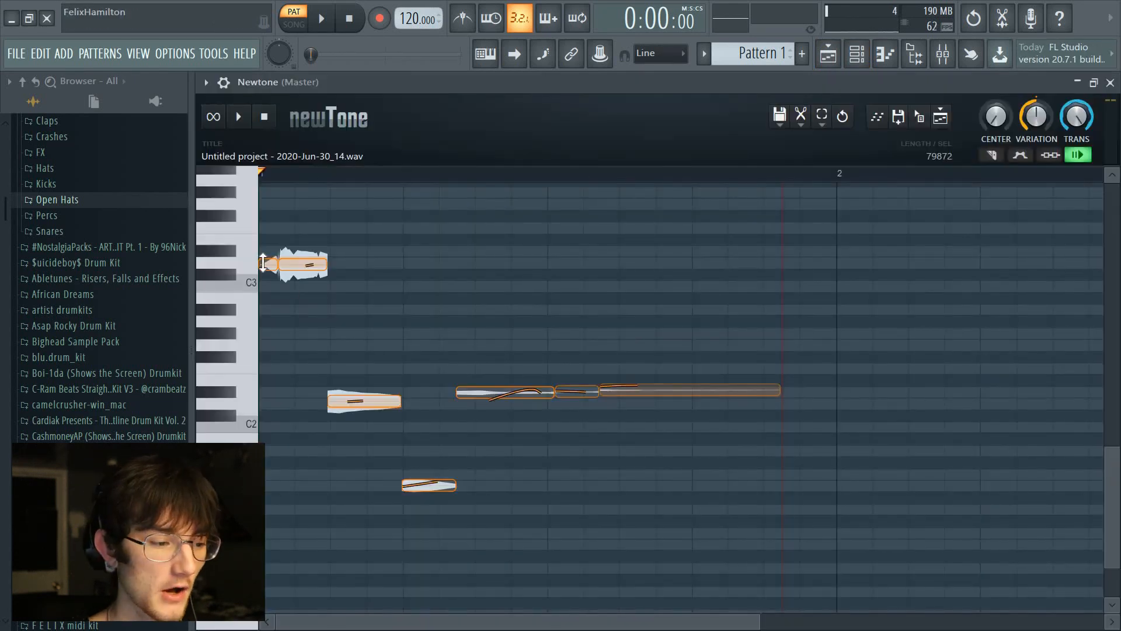
pyautogui.moveTo(267, 266); pyautogui.dragTo(267, 287)
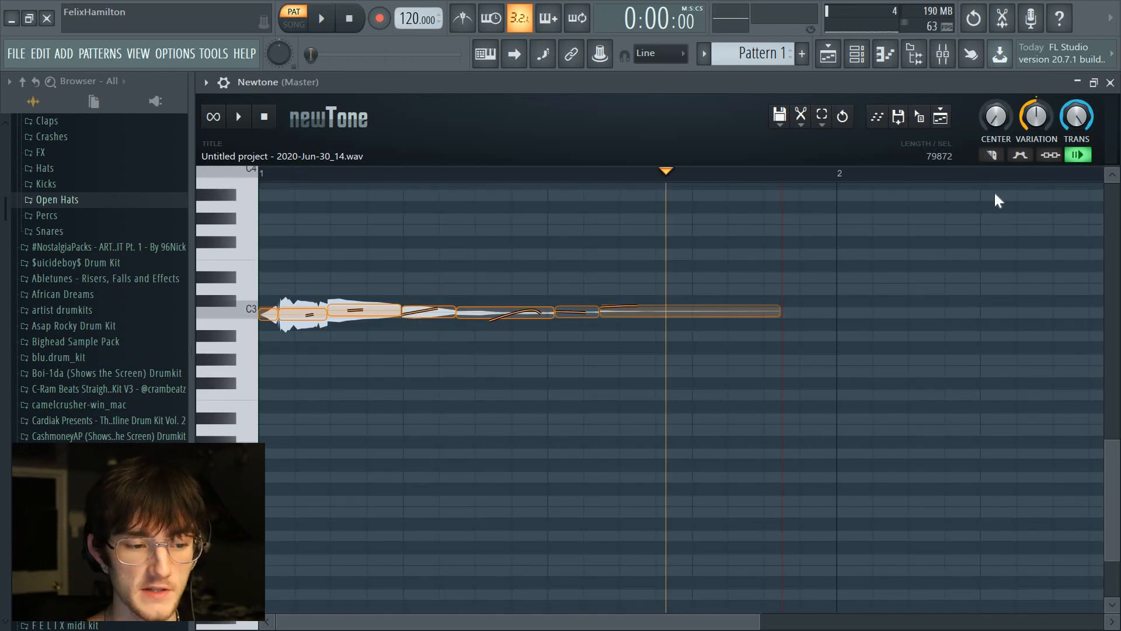
pyautogui.moveTo(996, 116); pyautogui.dragTo(995, 47)
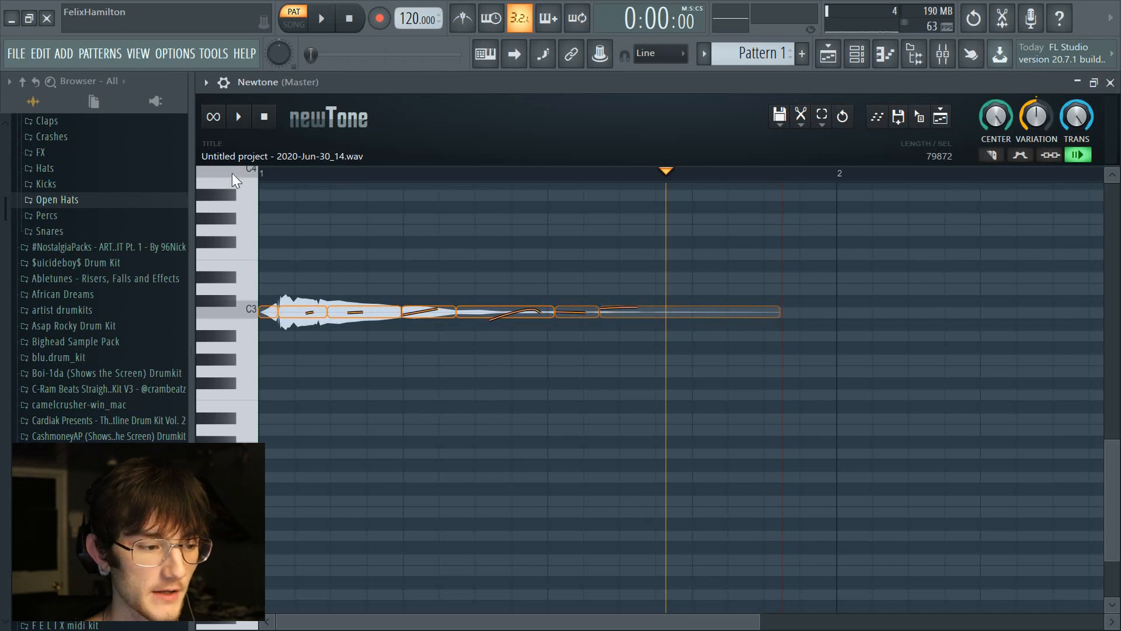
# Play back the pitch-corrected kick in Newtone and add it to the channel rack as a new sampler channel.
pyautogui.click(238, 117)
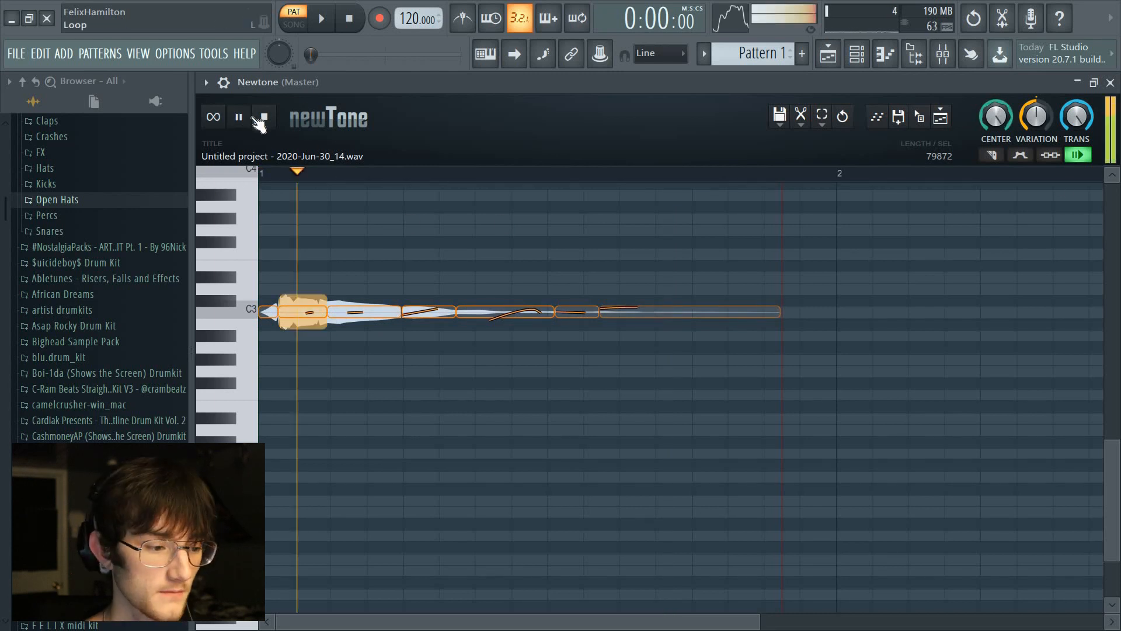
pyautogui.click(266, 118)
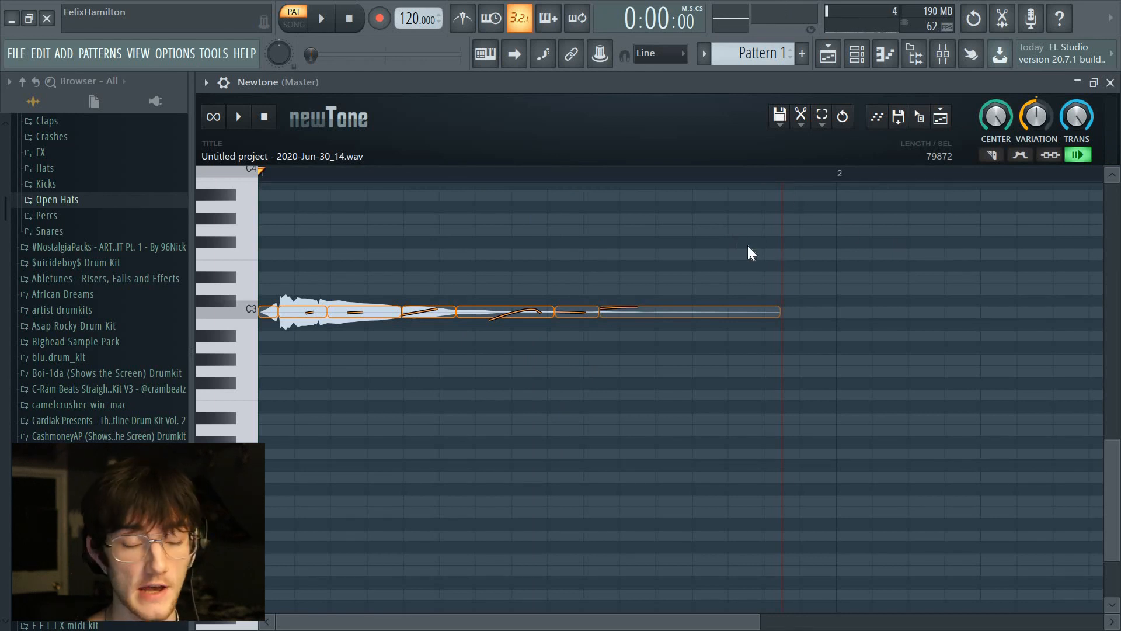
pyautogui.moveTo(920, 120); pyautogui.dragTo(651, 514)
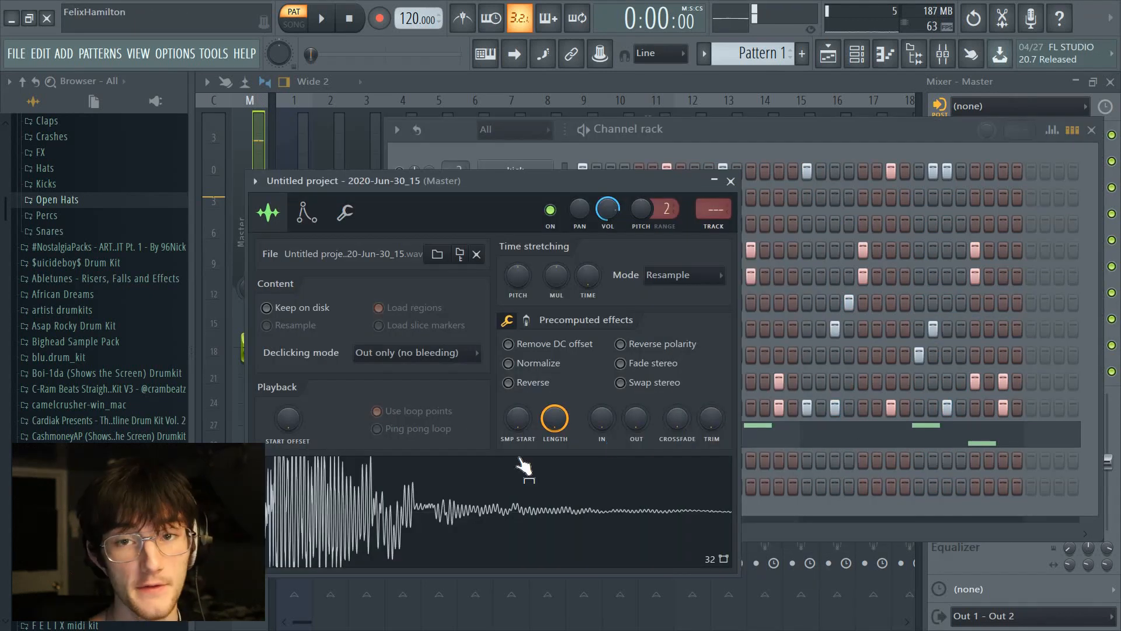
# Open the 2020-Jun-30_15 sample in Edison, detect its pitch regions and inspect them from the start of the waveform.
pyautogui.rightClick(500, 529)
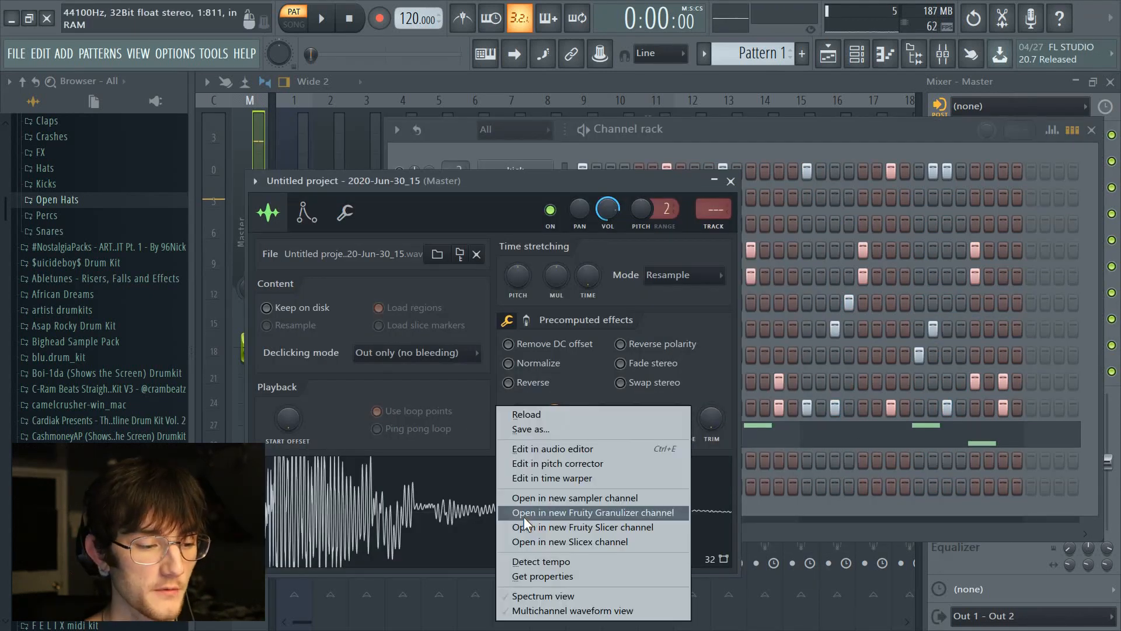
pyautogui.click(541, 447)
pyautogui.rightClick(567, 515)
pyautogui.moveTo(600, 548)
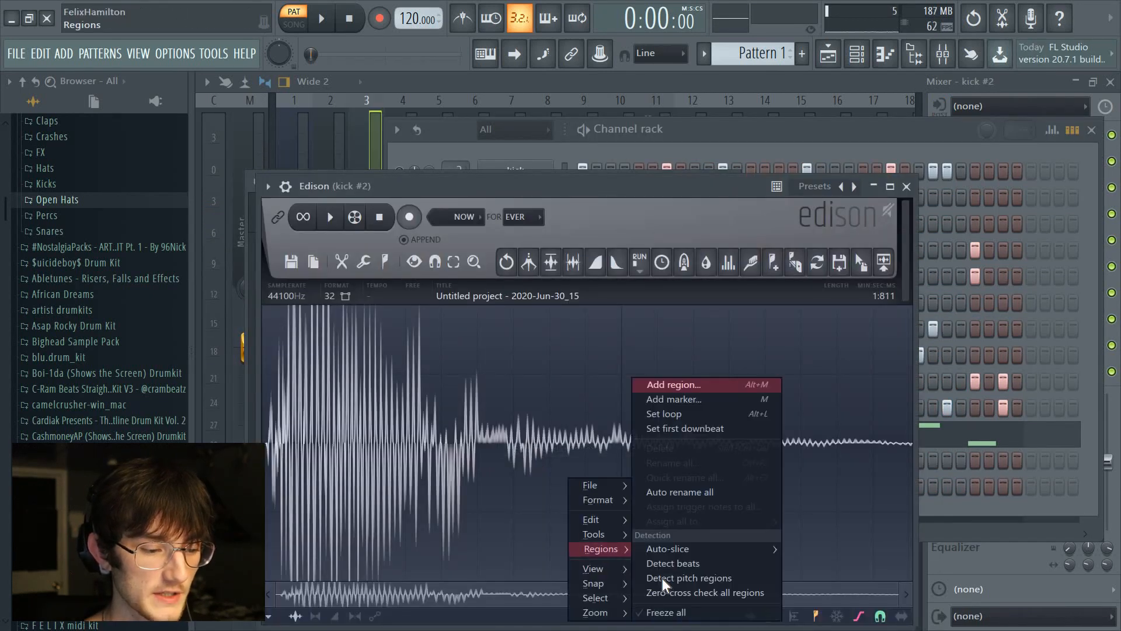
pyautogui.click(663, 580)
pyautogui.scroll(2, 380, 417)
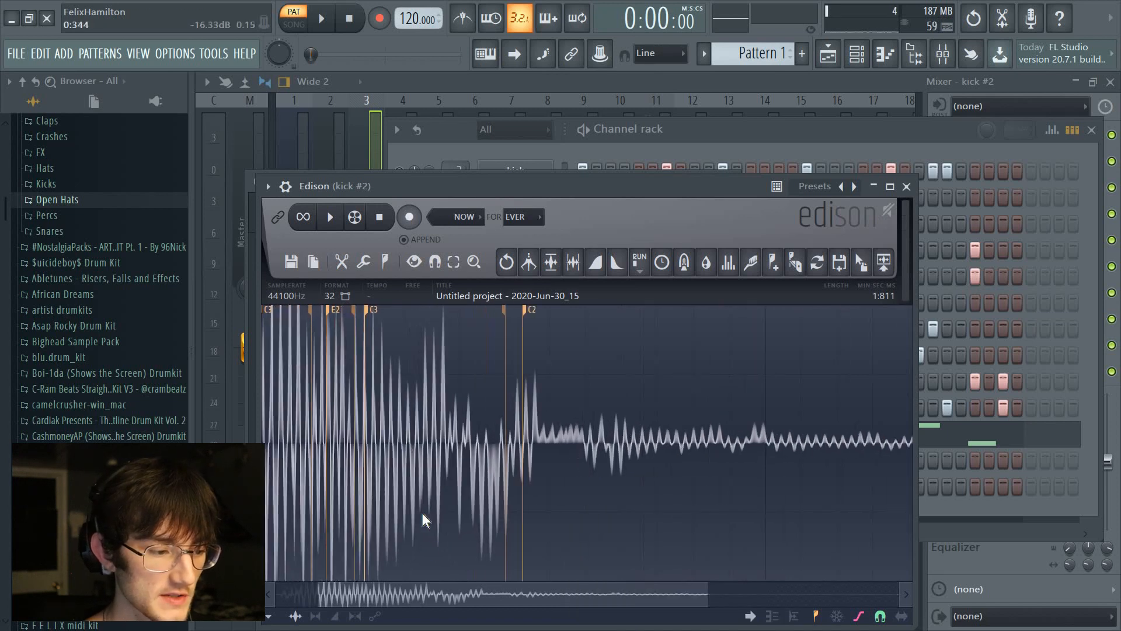
pyautogui.moveTo(426, 593); pyautogui.dragTo(380, 591)
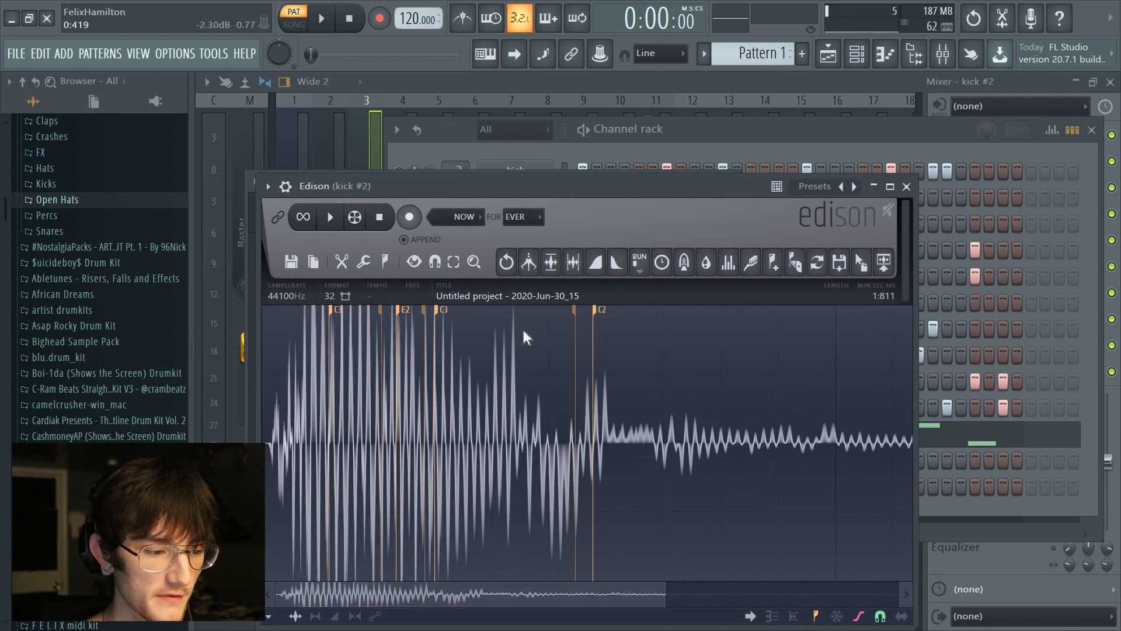
# Move the 2020-Jun-30_15 channel up the channel rack to directly below the 2020-Jun-30_14 channel.
pyautogui.click(707, 160)
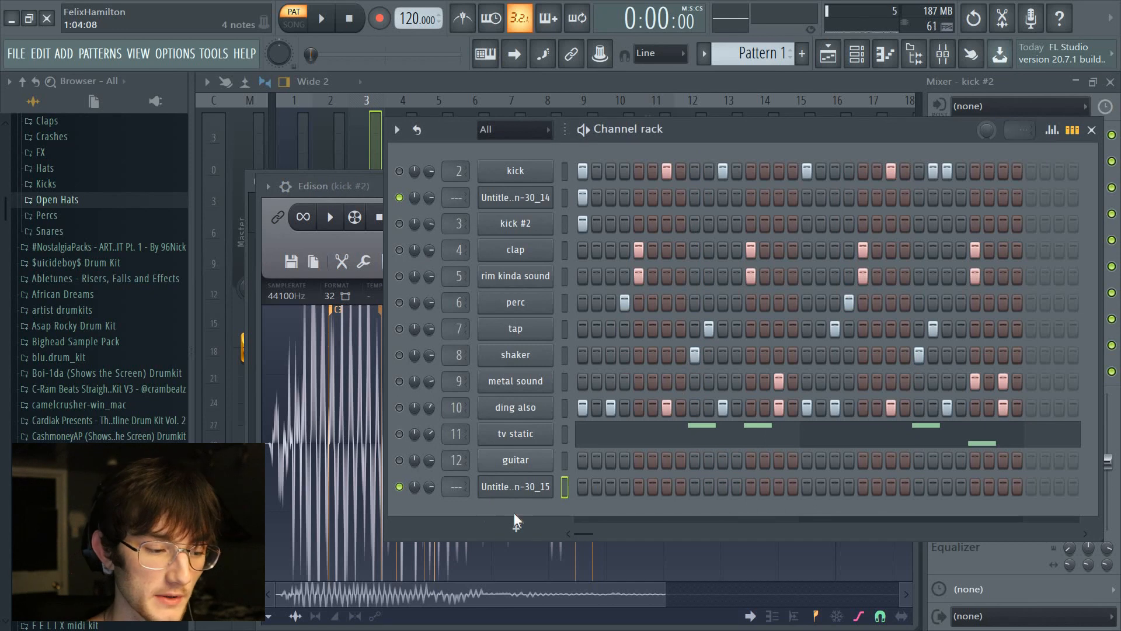
pyautogui.hotkey('alt', 'Up')
pyautogui.hotkey('alt', 'Up')
pyautogui.hotkey('alt', 'Up')
pyautogui.hotkey('alt', 'Up')
pyautogui.hotkey('alt', 'Up')
pyautogui.hotkey('alt', 'Up')
pyautogui.hotkey('alt', 'Up')
pyautogui.hotkey('alt', 'Up')
pyautogui.hotkey('alt', 'Up')
pyautogui.hotkey('alt', 'Up')
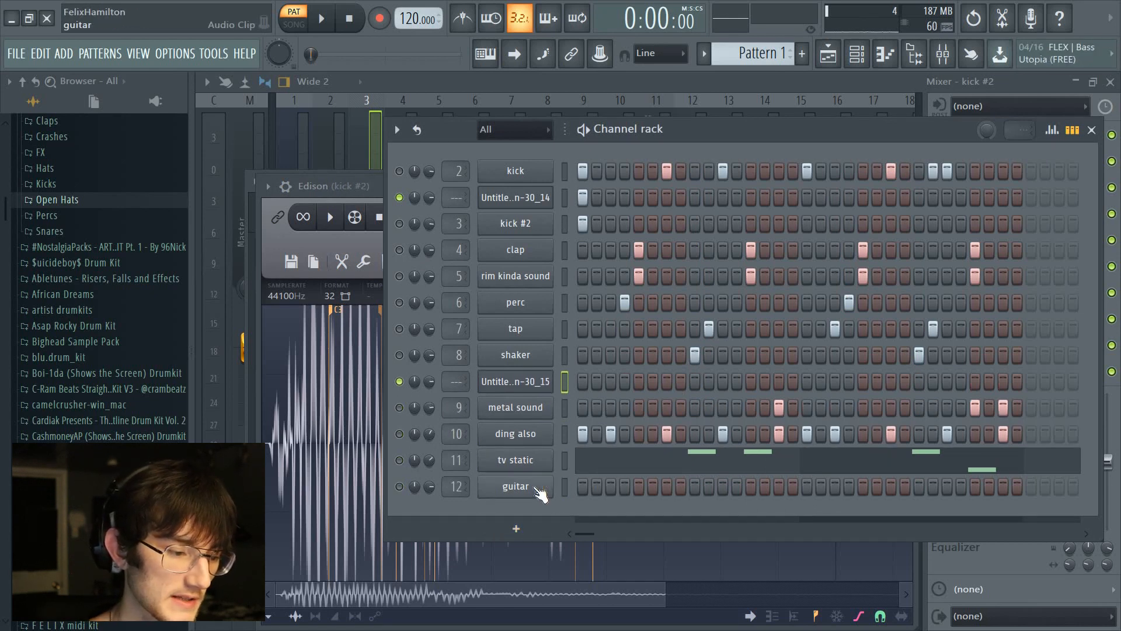
# Delete the 2020-Jun-30_14 and kick #2 channels, keeping the 2020-Jun-30_15 channel below kick.
pyautogui.rightClick(549, 193)
pyautogui.click(584, 356)
pyautogui.click(534, 198)
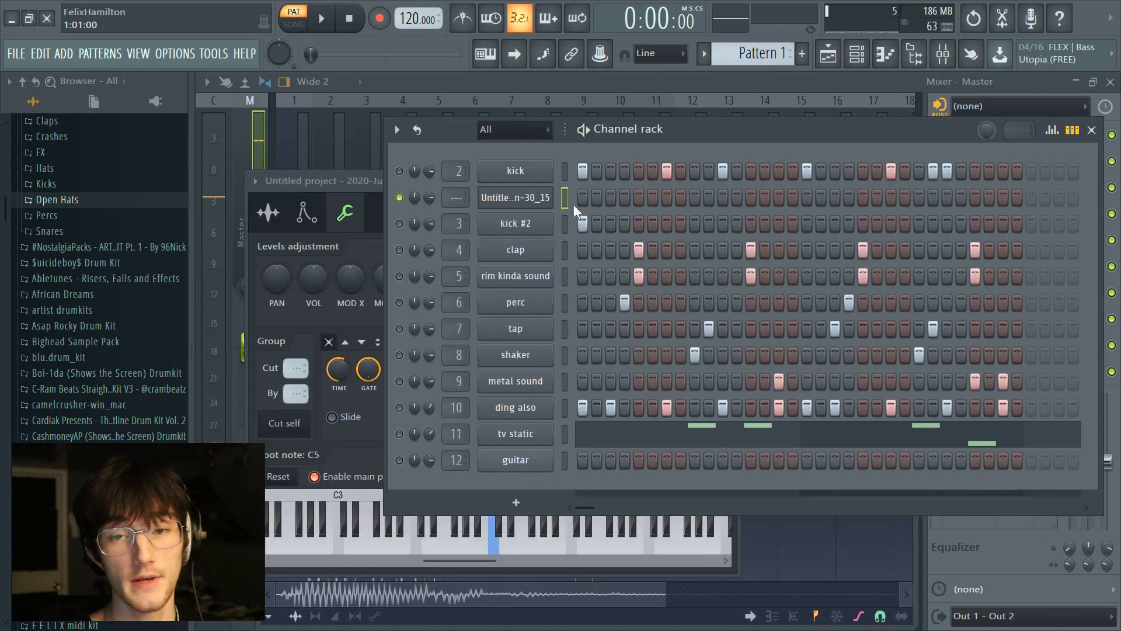
pyautogui.press('space')
pyautogui.rightClick(518, 224)
pyautogui.click(555, 387)
pyautogui.click(645, 380)
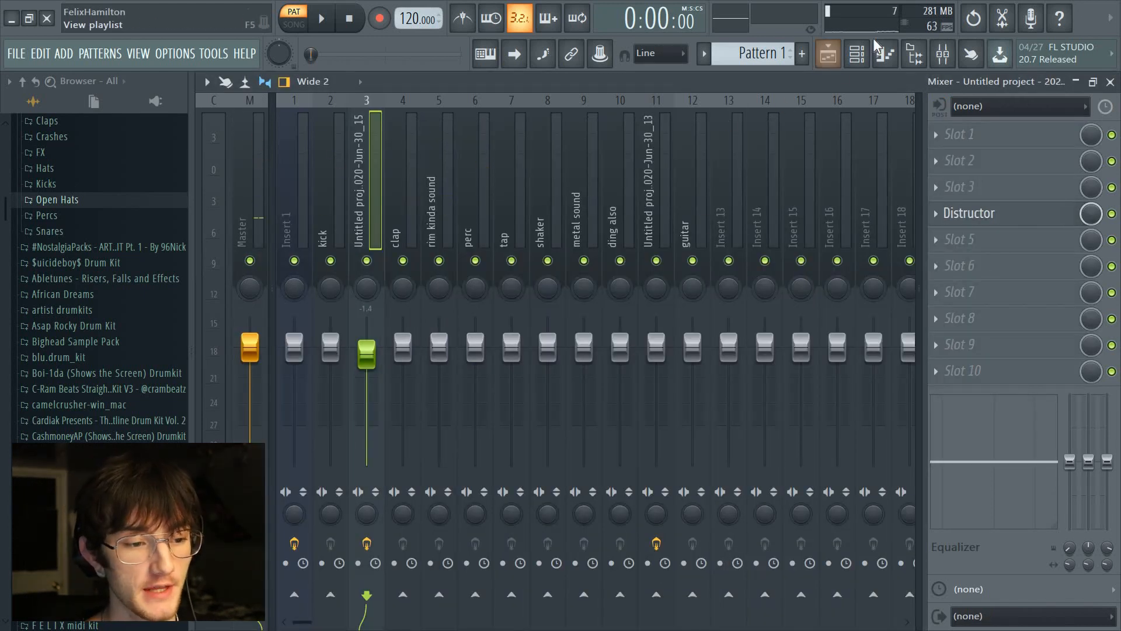
# Add a hit on the first step of the 2020-Jun-30_15 channel, solo the channel and play the pattern back.
pyautogui.click(858, 59)
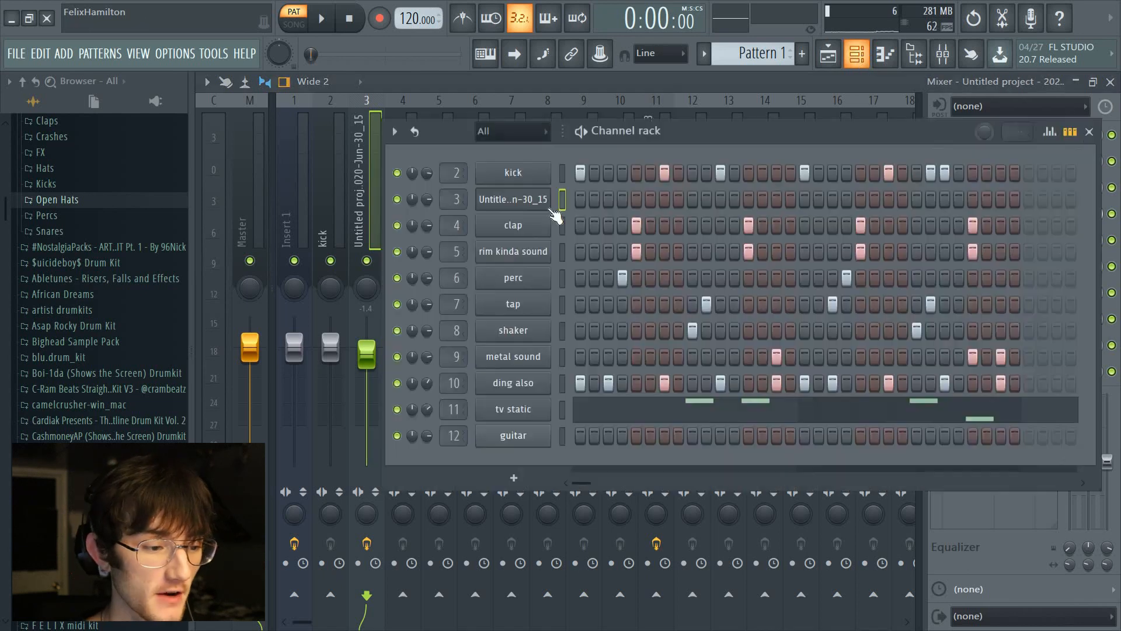
pyautogui.rightClick(400, 200)
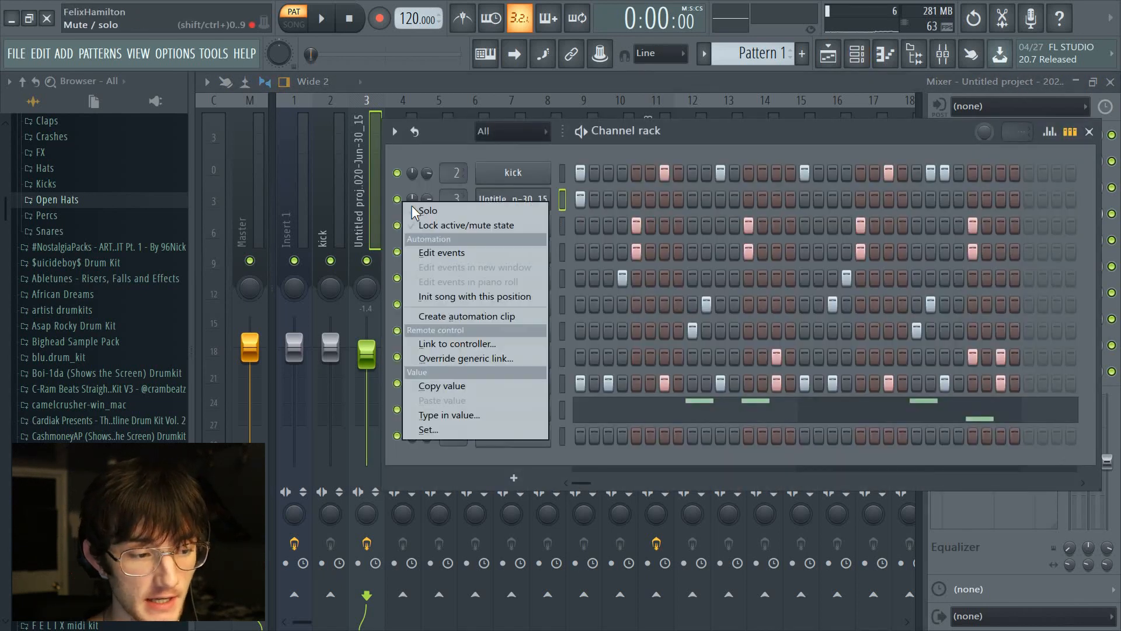
pyautogui.click(416, 210)
pyautogui.press('space')
pyautogui.press('space')
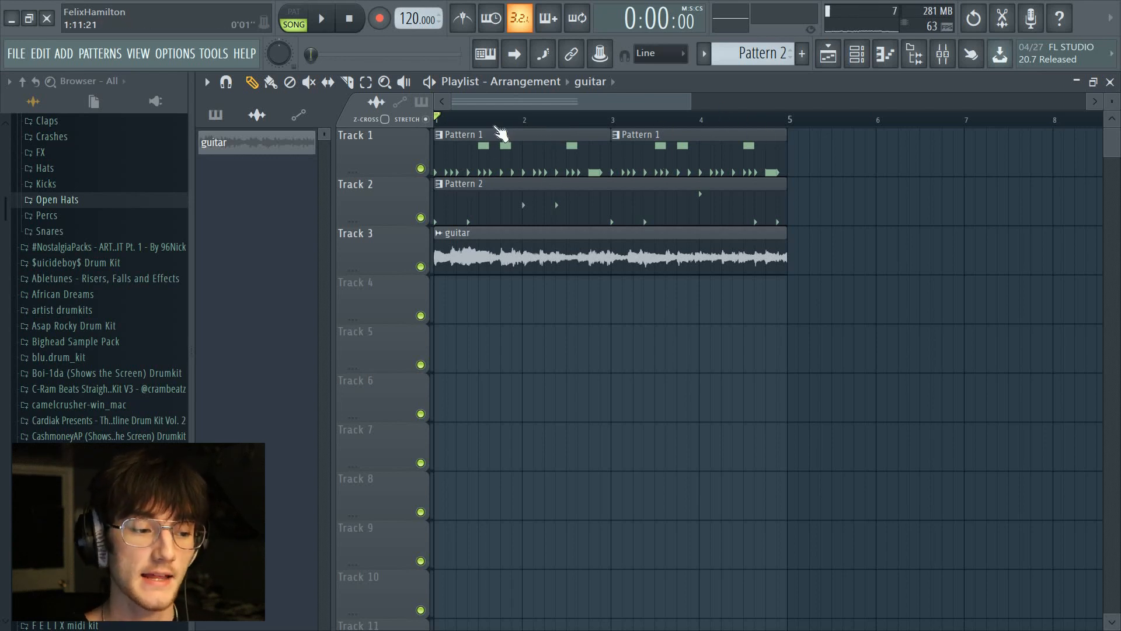
# Play the arrangement in song mode, bring up the 2020-Jun-30_15 channel's sampler settings and the channel rack, then stop playback.
pyautogui.press('space')
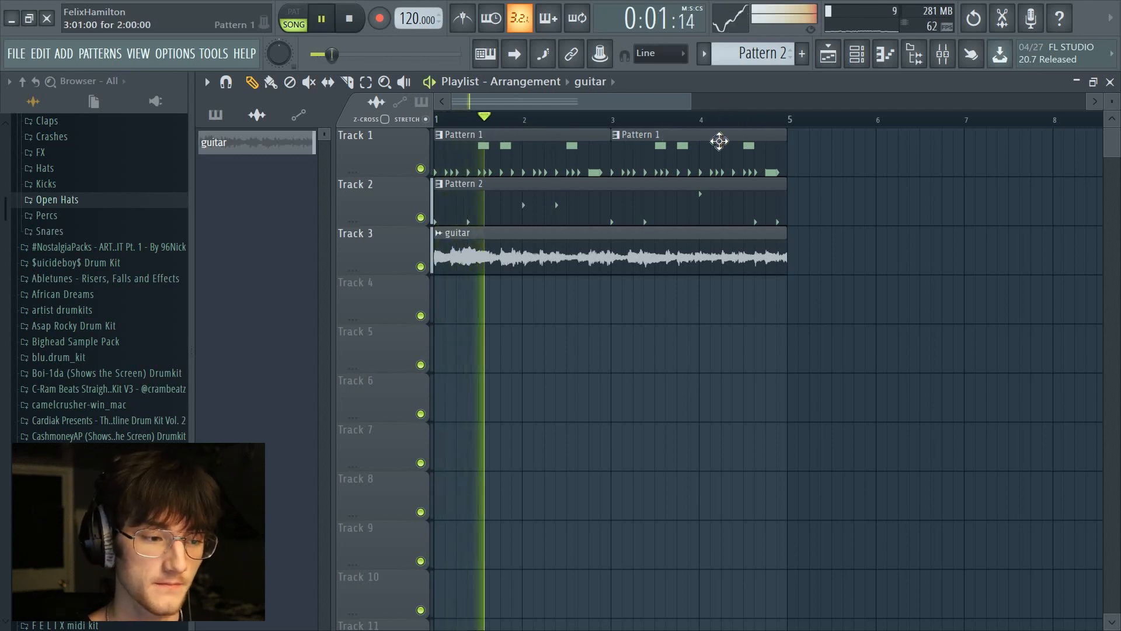
pyautogui.click(856, 54)
pyautogui.rightClick(517, 206)
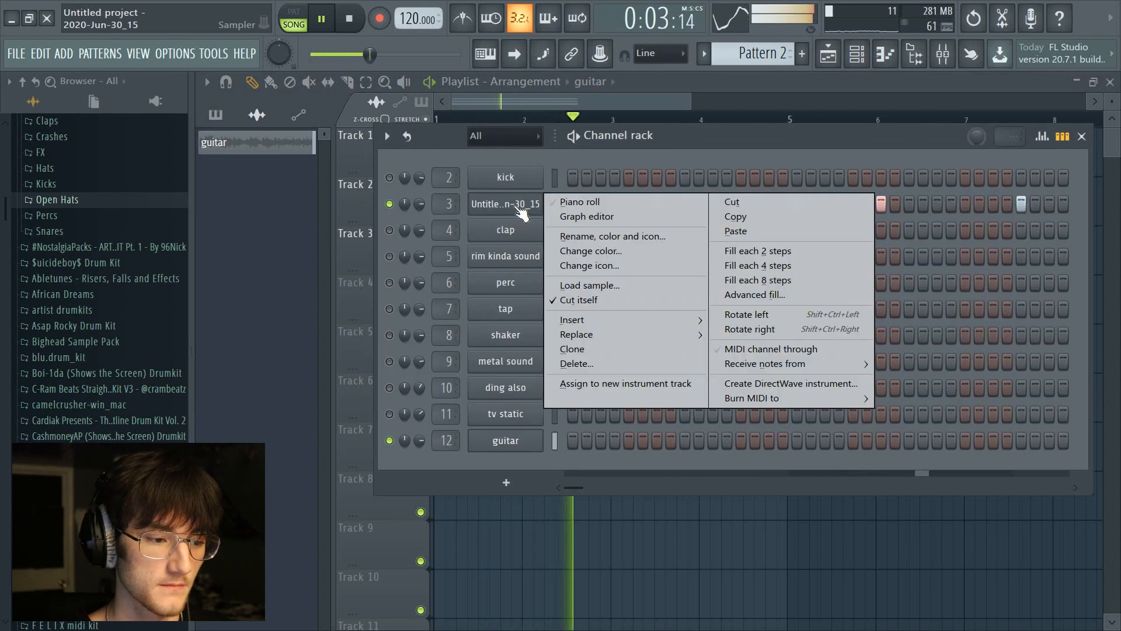
pyautogui.click(513, 204)
pyautogui.click(514, 205)
pyautogui.click(696, 142)
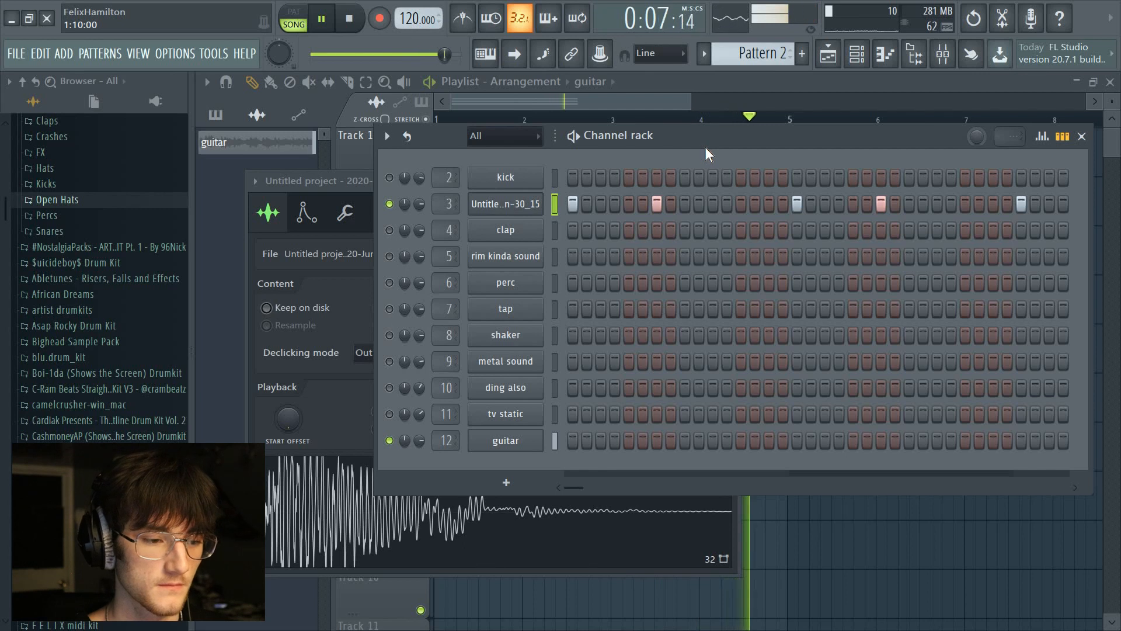
pyautogui.press('space')
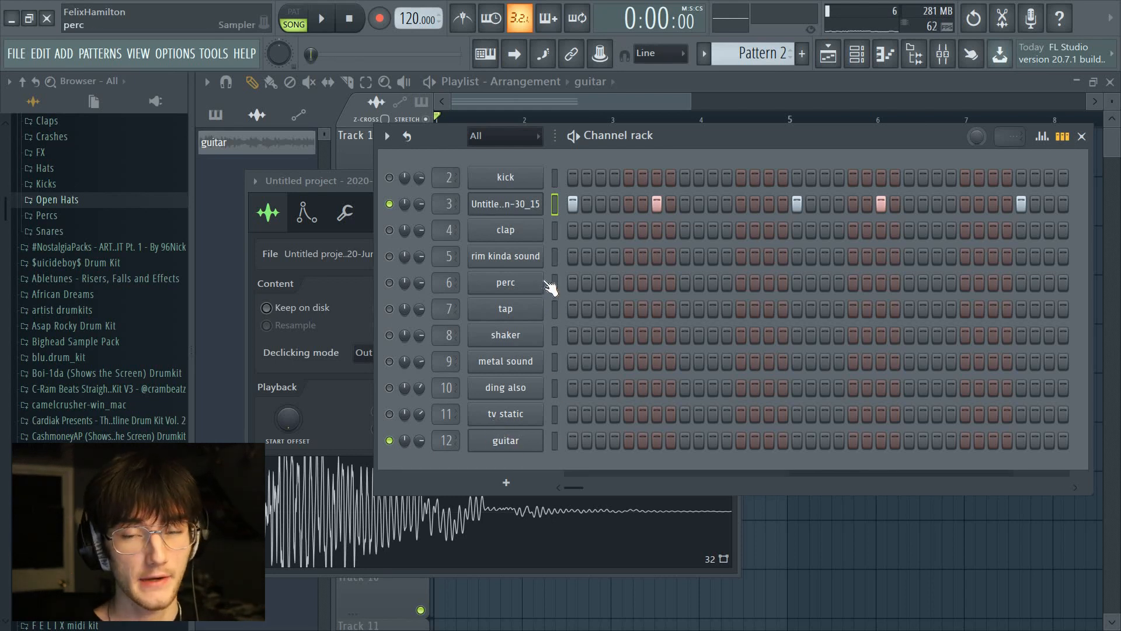
# Switch to the mixer and examine the Fruity parametric EQ 2 in slot 6 of mixer track 3.
pyautogui.press('F5')
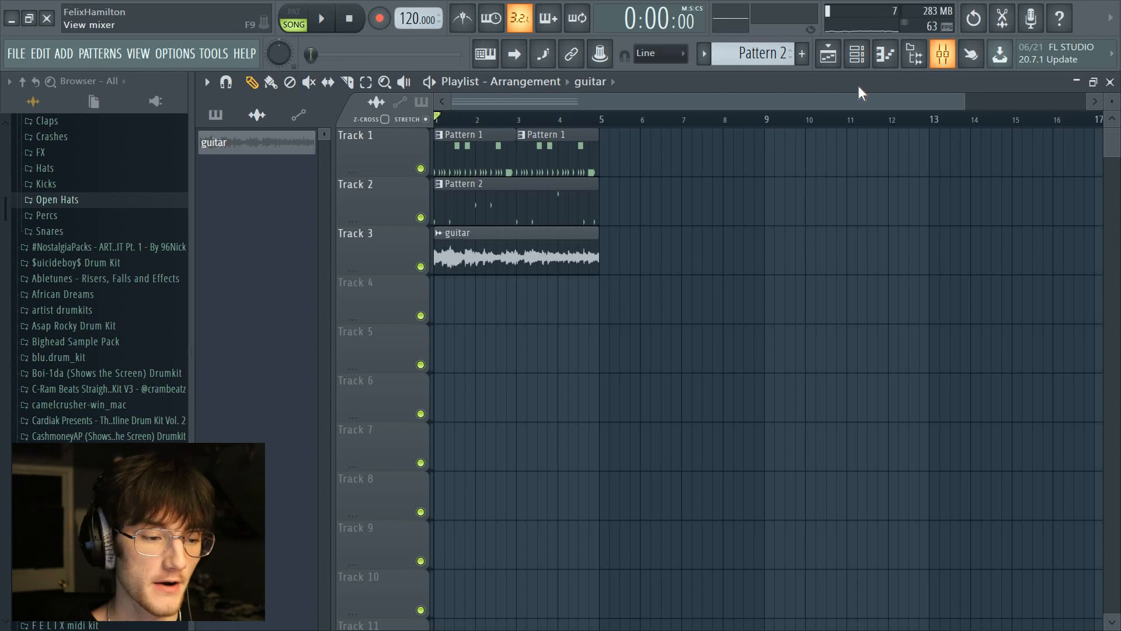
pyautogui.click(942, 53)
pyautogui.click(978, 272)
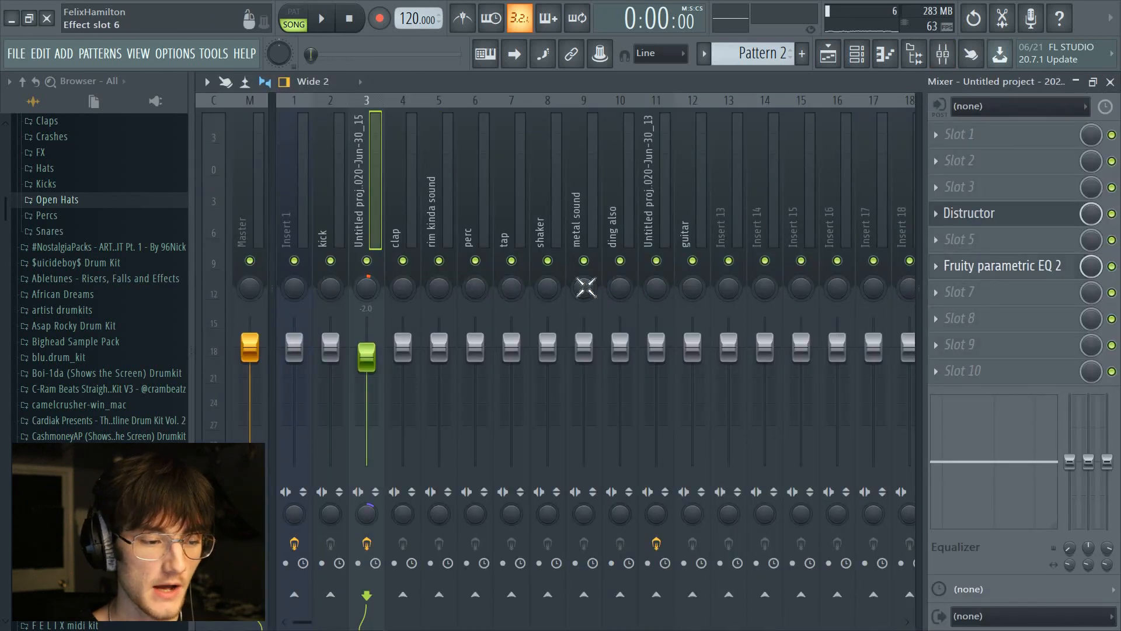
pyautogui.click(356, 139)
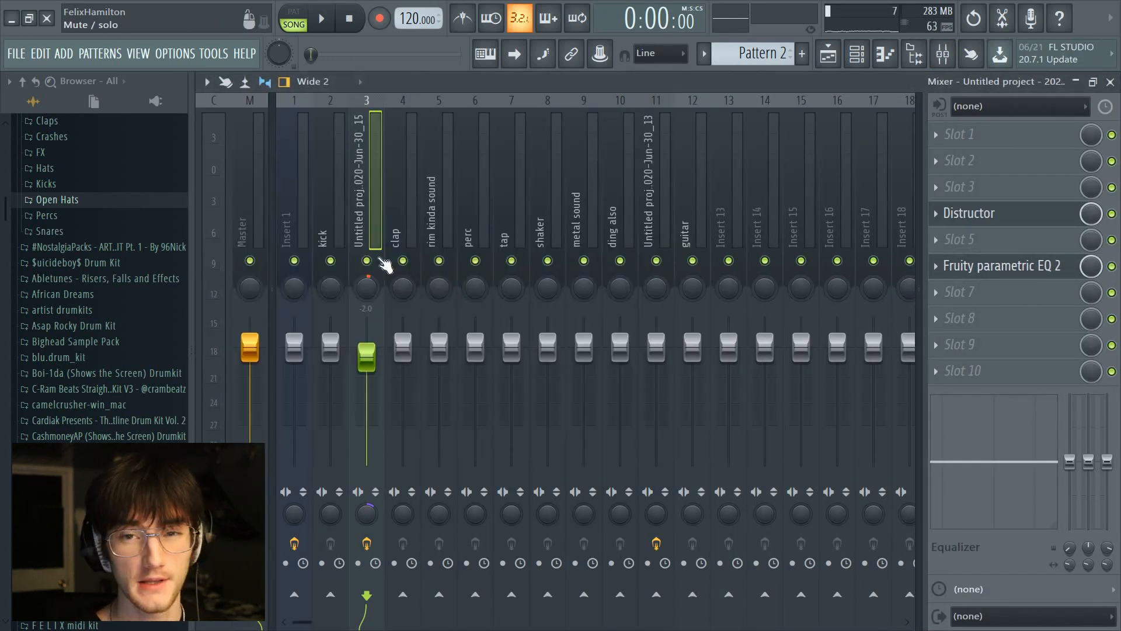
# Solo mixer track 3, play it back on its own, then unsolo it and stop playback.
pyautogui.rightClick(381, 260)
pyautogui.press('space')
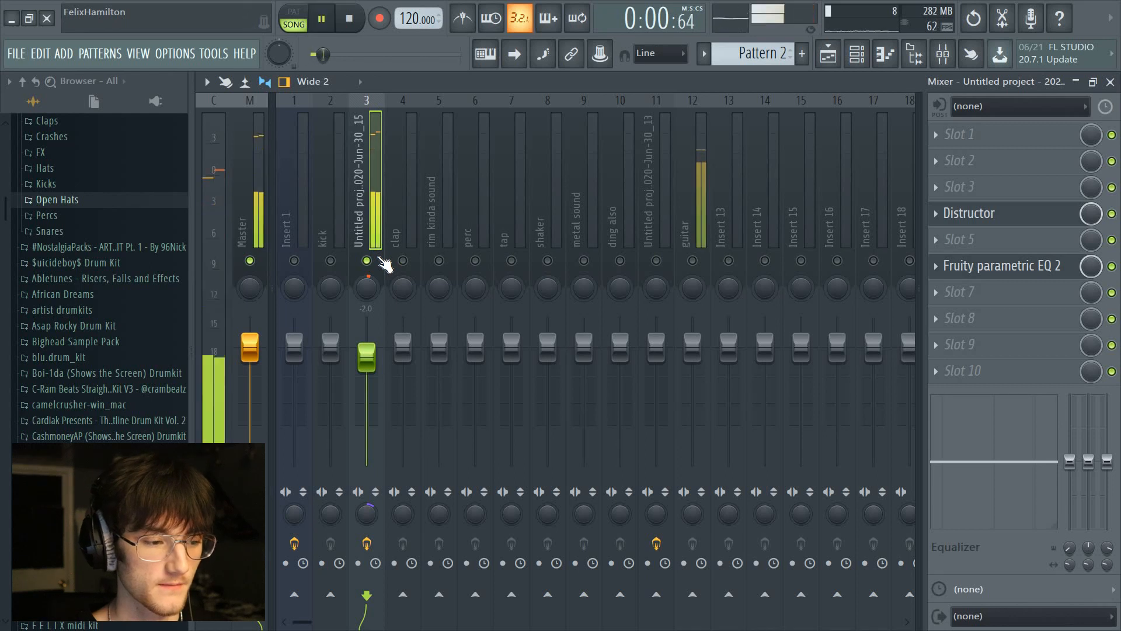
pyautogui.rightClick(366, 261)
pyautogui.press('space')
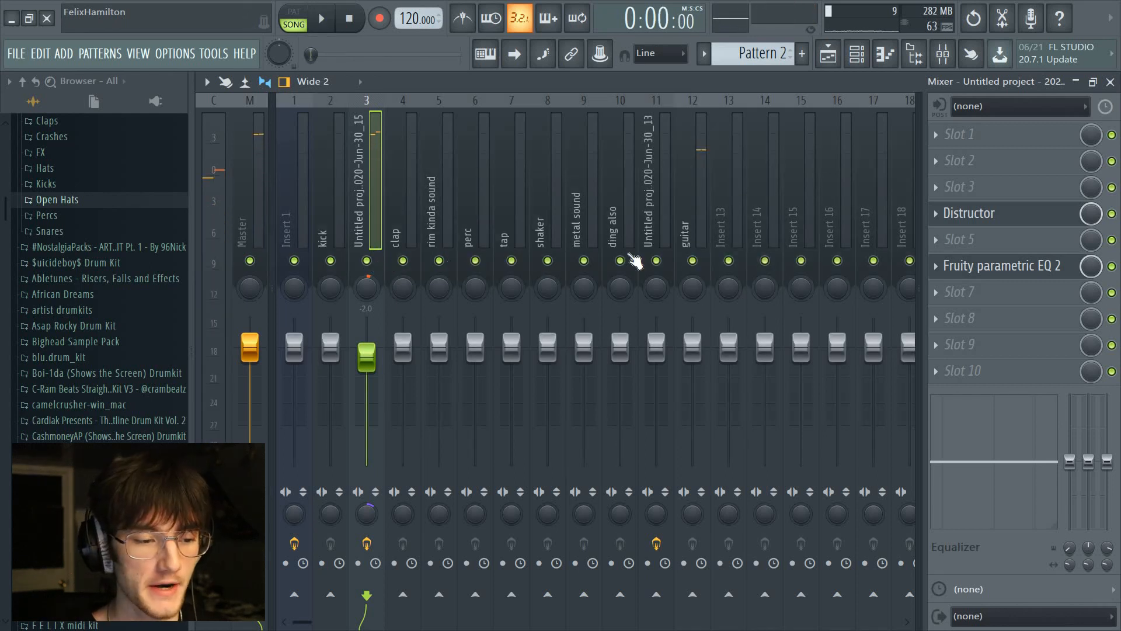
# Solo the guitar mixer track, add Fruity Reeverb 2 in slot 4 and adjust the reverb during playback.
pyautogui.click(695, 254)
pyautogui.rightClick(692, 261)
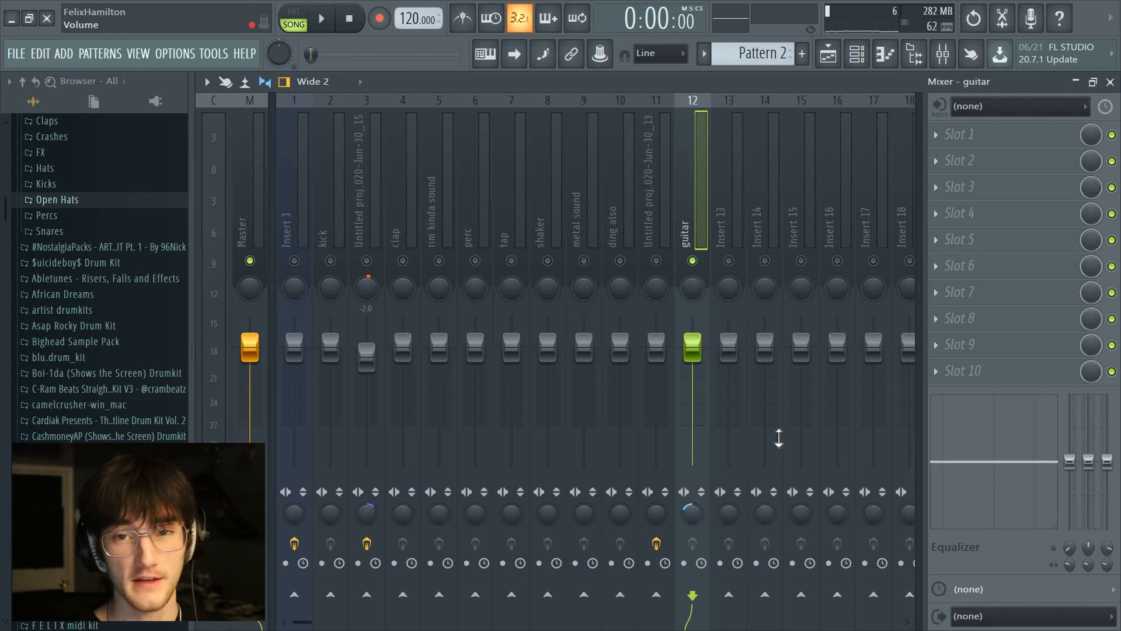
pyautogui.click(980, 220)
pyautogui.click(452, 307)
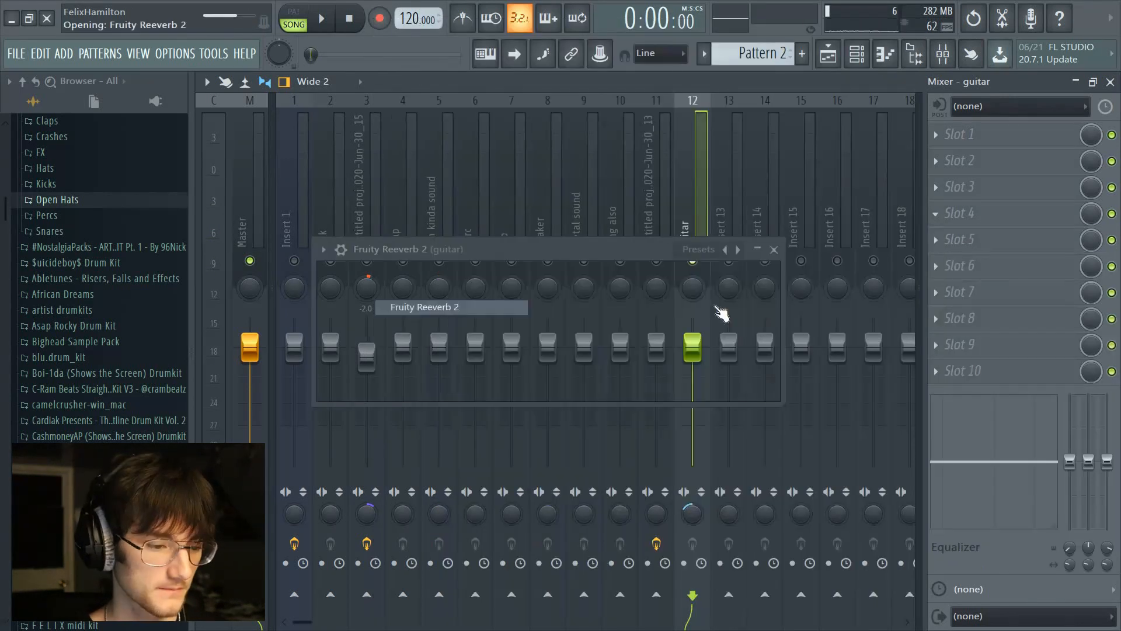
pyautogui.press('space')
pyautogui.moveTo(706, 294); pyautogui.dragTo(707, 299)
pyautogui.moveTo(734, 371); pyautogui.dragTo(735, 376)
# Add Fruity Parametric EQ 2 in slot 7 of the guitar mixer track and reshape its bands.
pyautogui.click(985, 290)
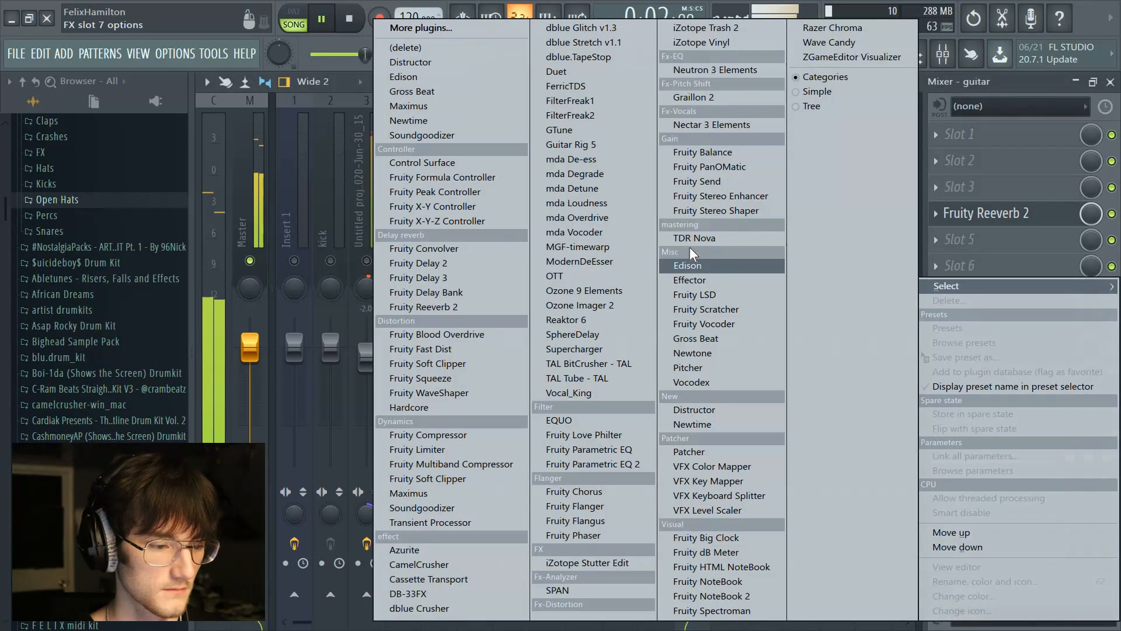
pyautogui.click(608, 462)
pyautogui.moveTo(617, 180)
pyautogui.mouseDown()
pyautogui.moveTo(618, 194)
pyautogui.moveTo(618, 173)
pyautogui.mouseUp()
pyautogui.moveTo(282, 278); pyautogui.dragTo(338, 272)
pyautogui.moveTo(517, 278); pyautogui.dragTo(501, 319)
pyautogui.moveTo(516, 253); pyautogui.dragTo(524, 249)
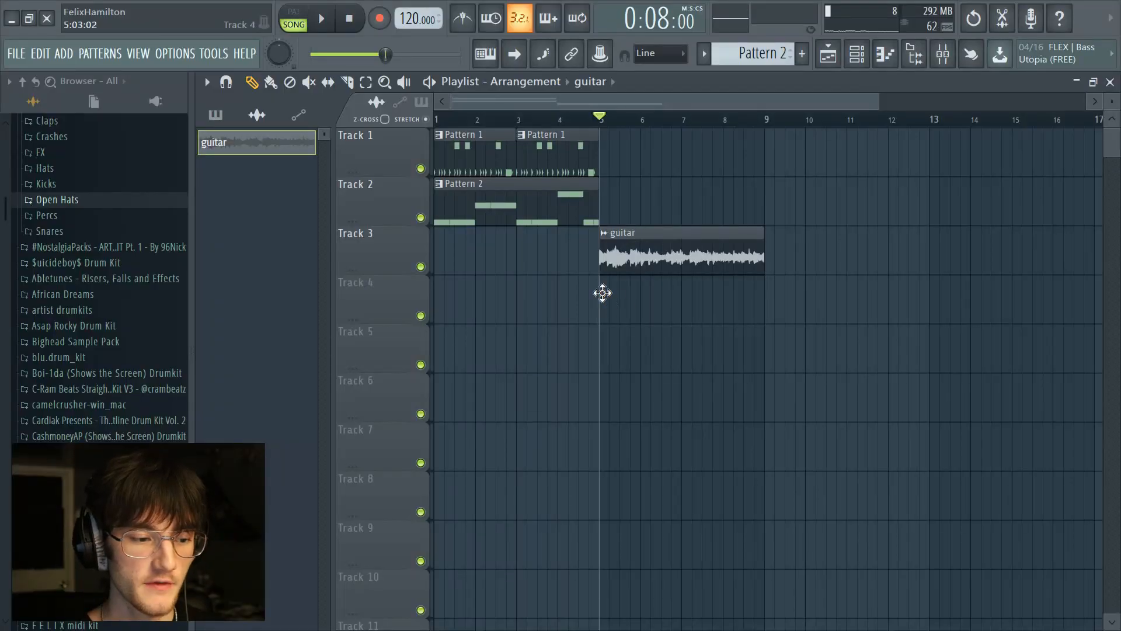
# Place a unique copy of the guitar clip on playlist Track 4, starting at bar 5.
pyautogui.click(602, 291)
pyautogui.click(603, 285)
pyautogui.click(634, 403)
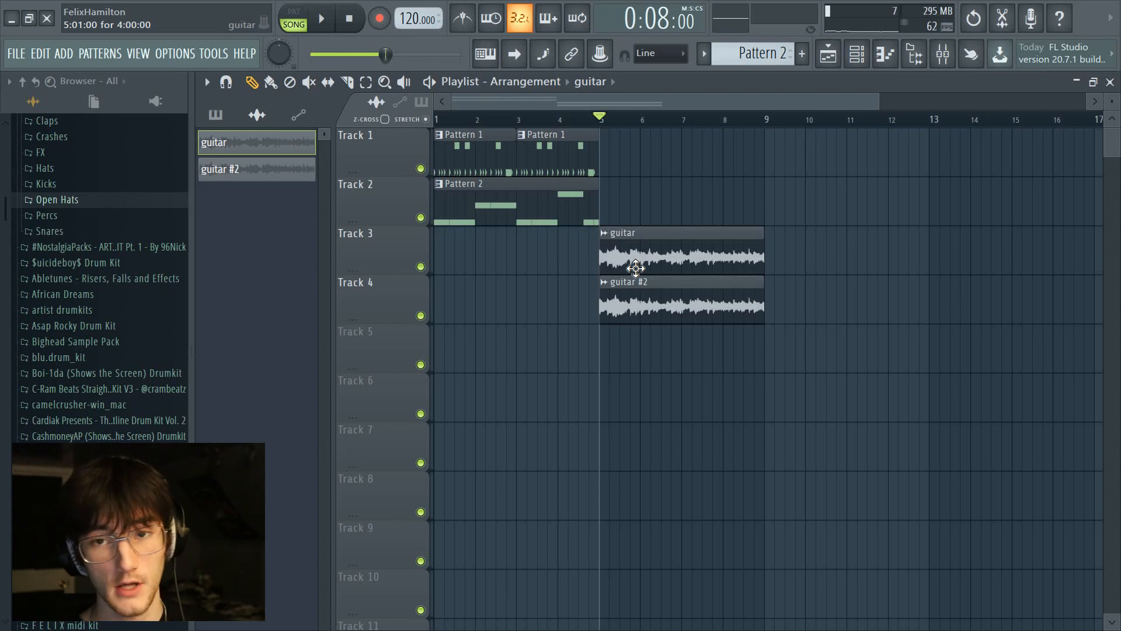
# Check the original guitar clip's sampler settings and set the guitar #2 clip's time-stretching pitch to -900 cents.
pyautogui.doubleClick(691, 252)
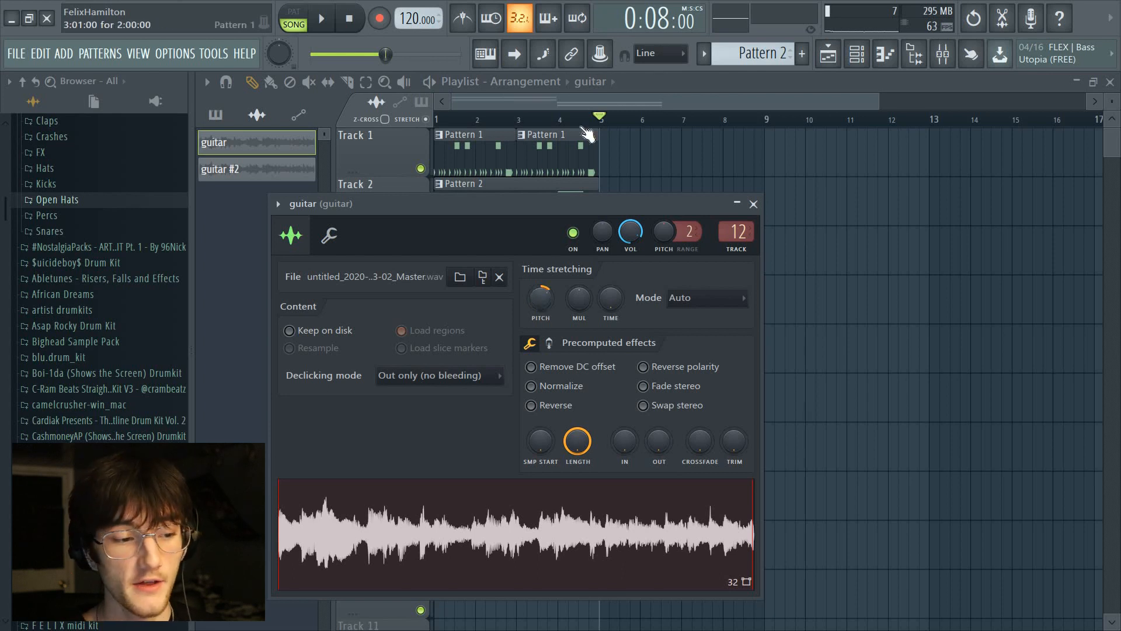
pyautogui.click(634, 102)
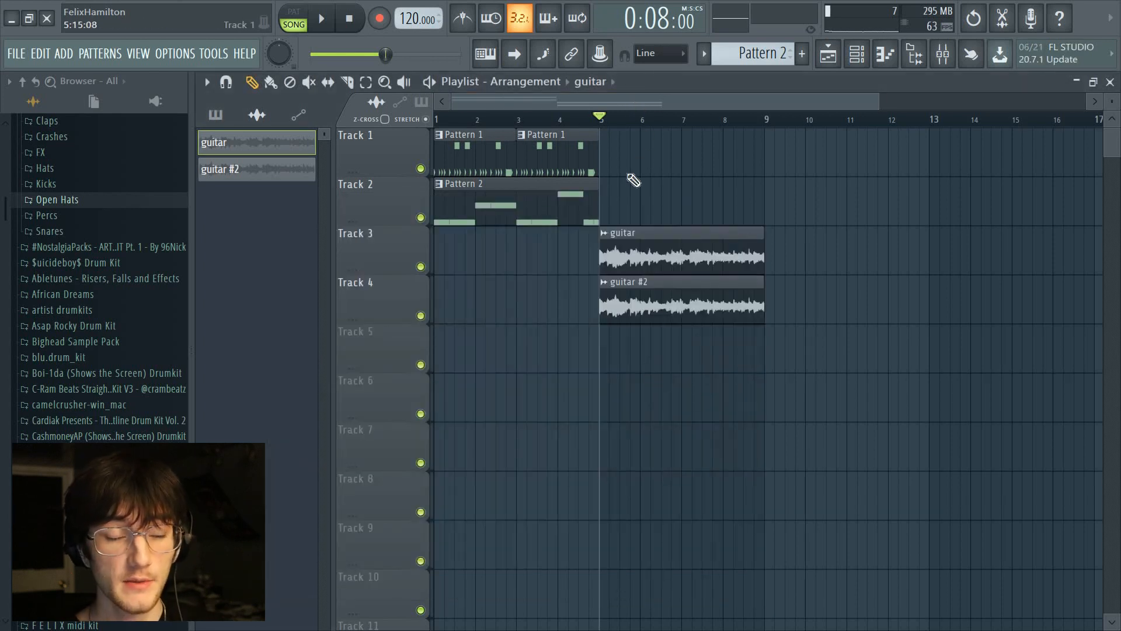
pyautogui.doubleClick(640, 320)
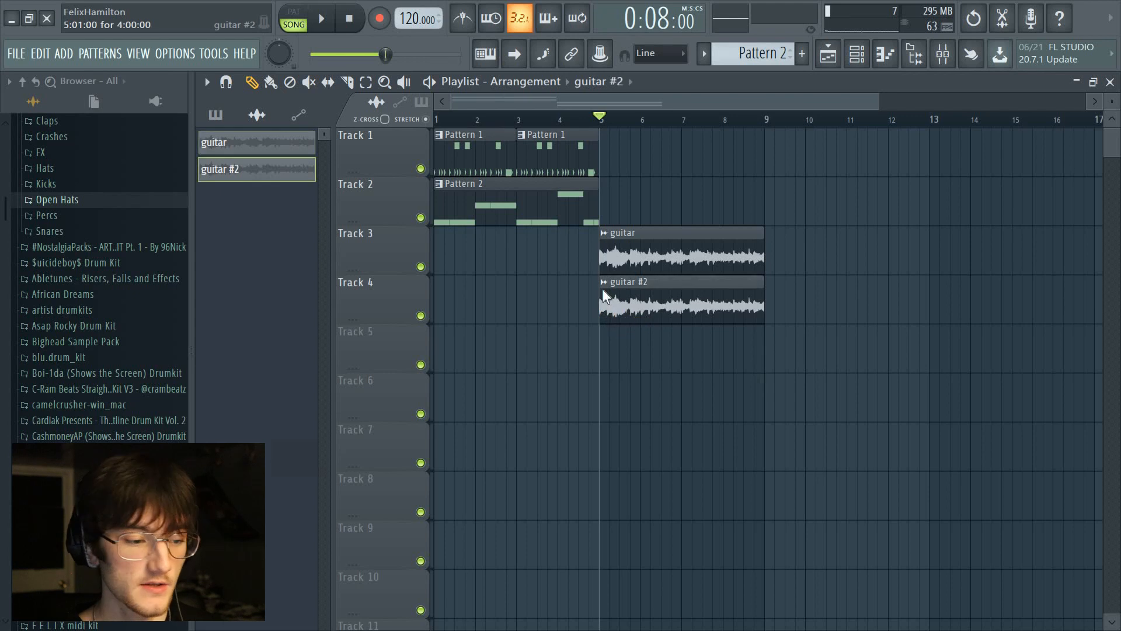
pyautogui.moveTo(540, 297); pyautogui.dragTo(540, 309)
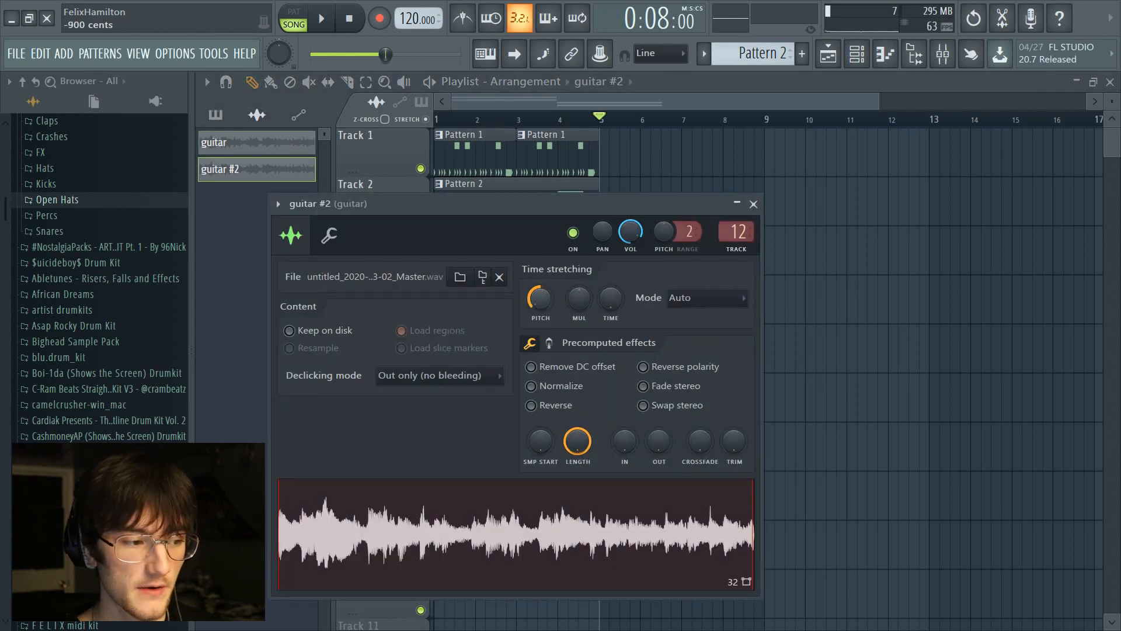
pyautogui.click(724, 92)
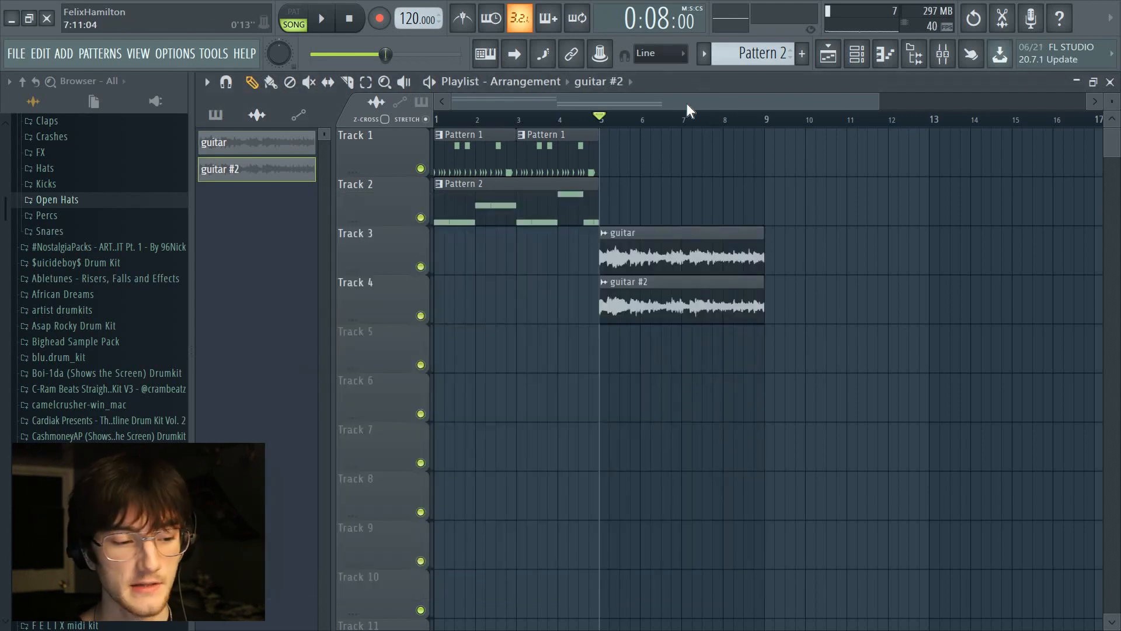
# Leave only playlist Tracks 3 and 4 active and play both guitar clips together.
pyautogui.keyDown('ctrl'); pyautogui.click(421, 315); pyautogui.keyUp('ctrl')
pyautogui.click(420, 266)
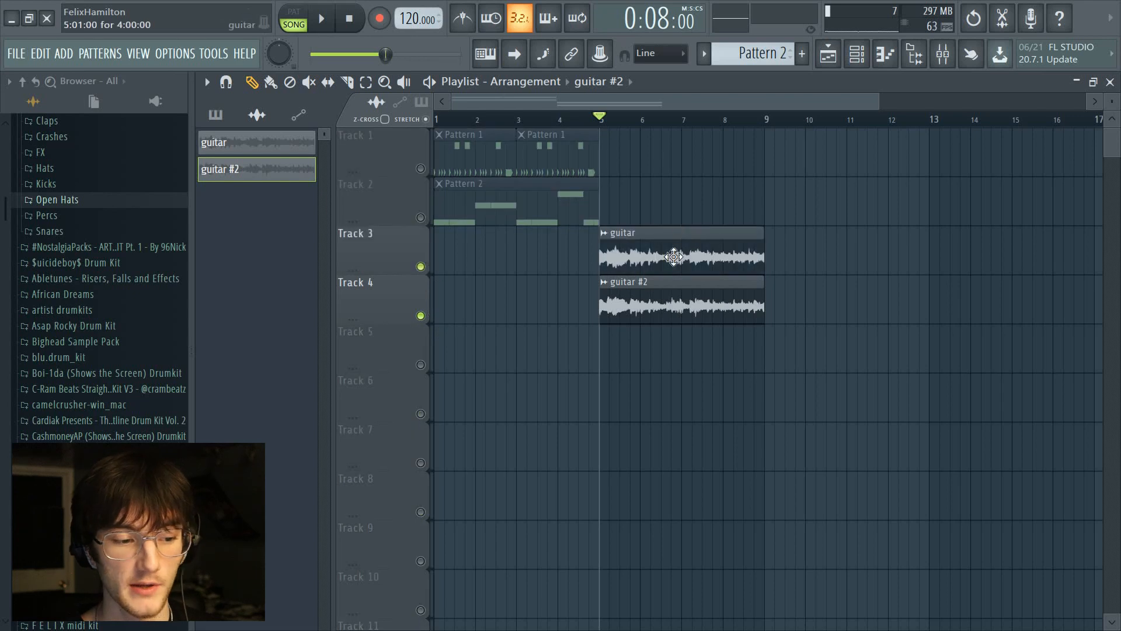
pyautogui.press('space')
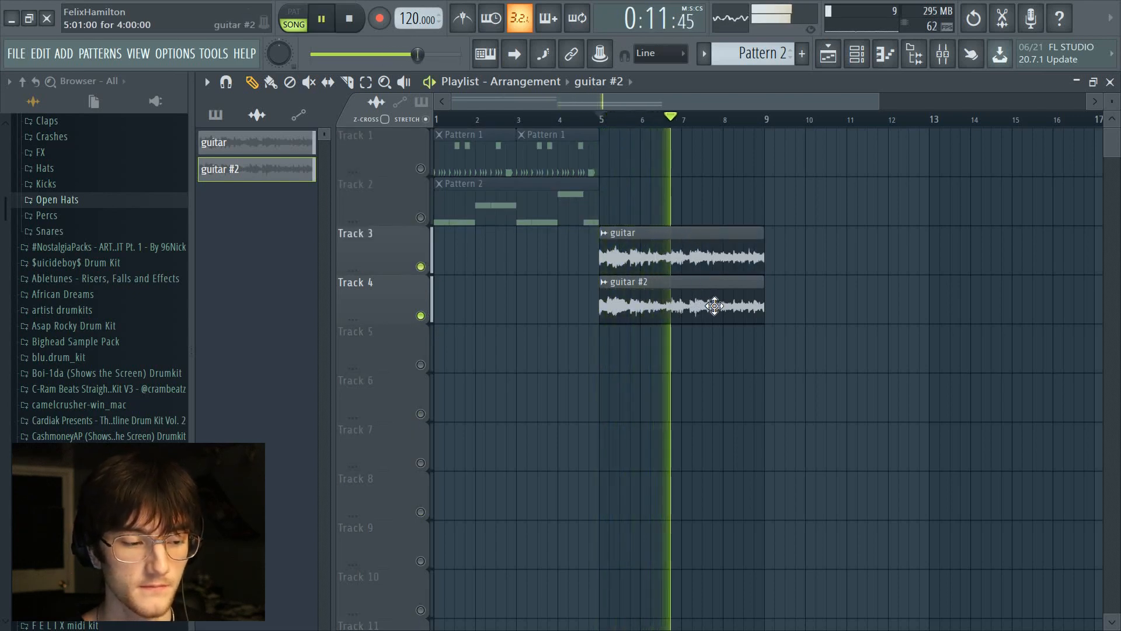
pyautogui.press('space')
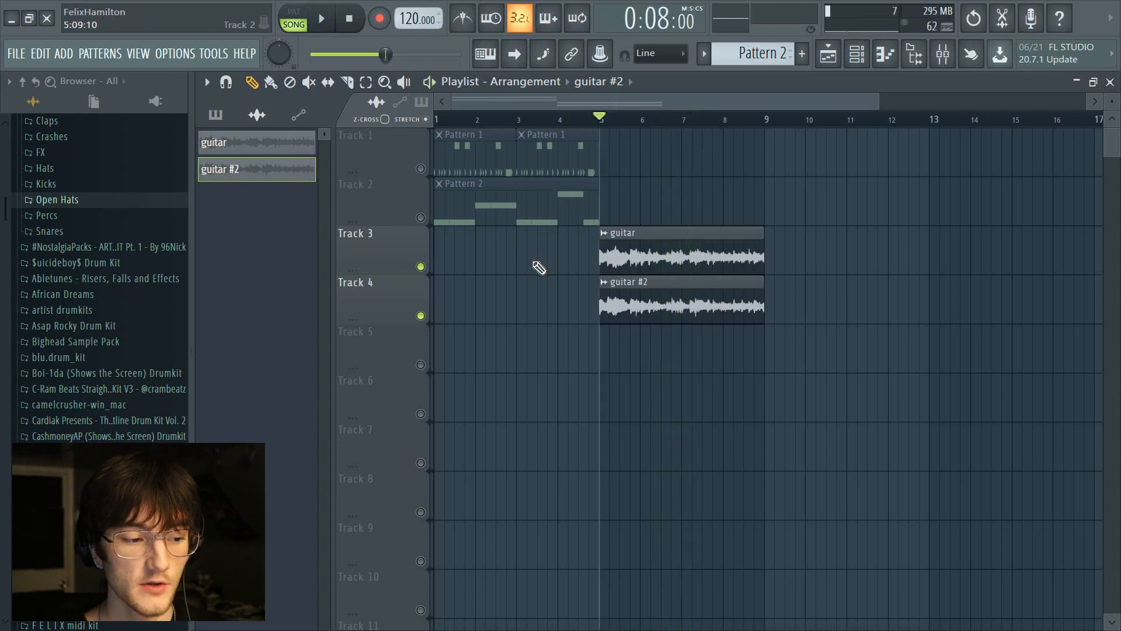
# Mute Track 3, play guitar #2 alone, then reactivate all playlist tracks.
pyautogui.click(434, 269)
pyautogui.press('space')
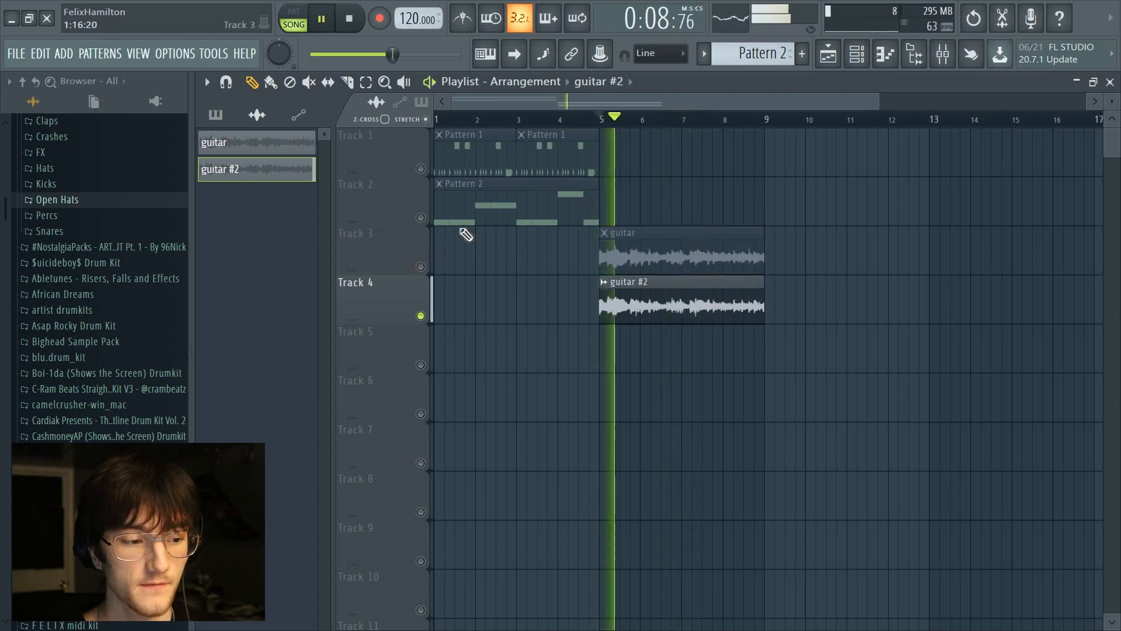
pyautogui.press('space')
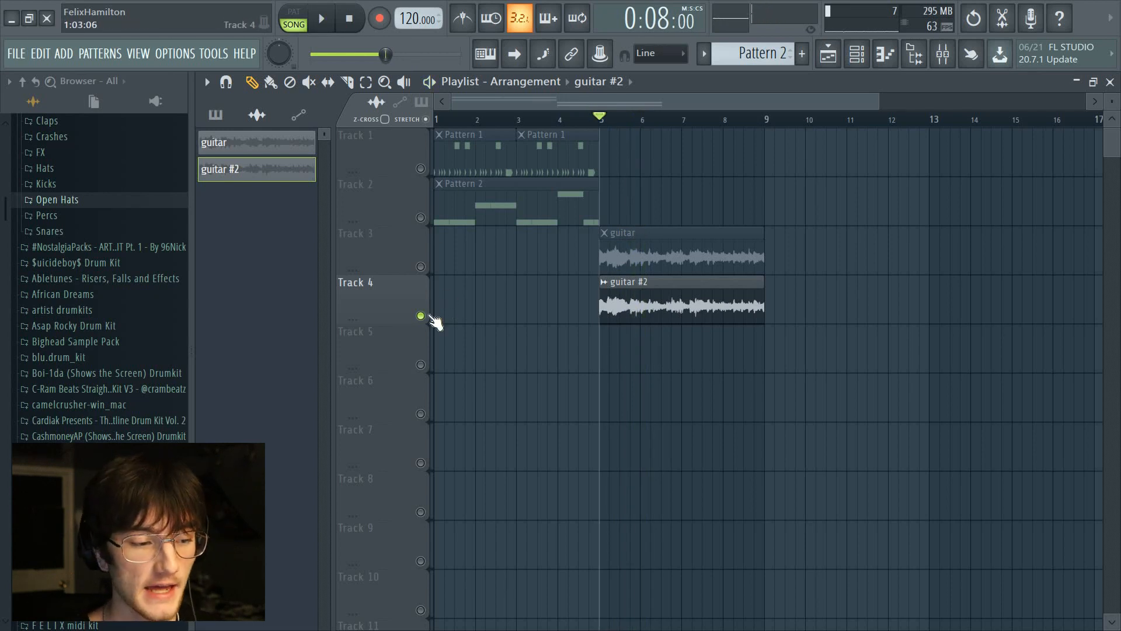
pyautogui.keyDown('ctrl'); pyautogui.click(432, 320); pyautogui.keyUp('ctrl')
# Replace Newtone in slot 3 of the Master mixer track with Edison.
pyautogui.click(645, 264)
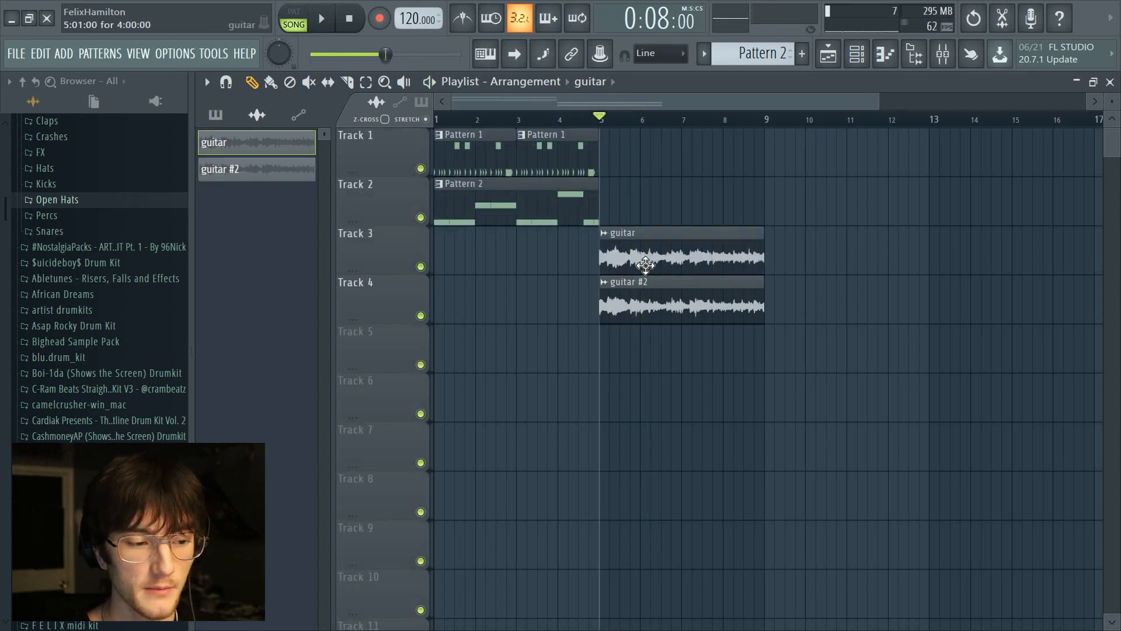
pyautogui.click(942, 54)
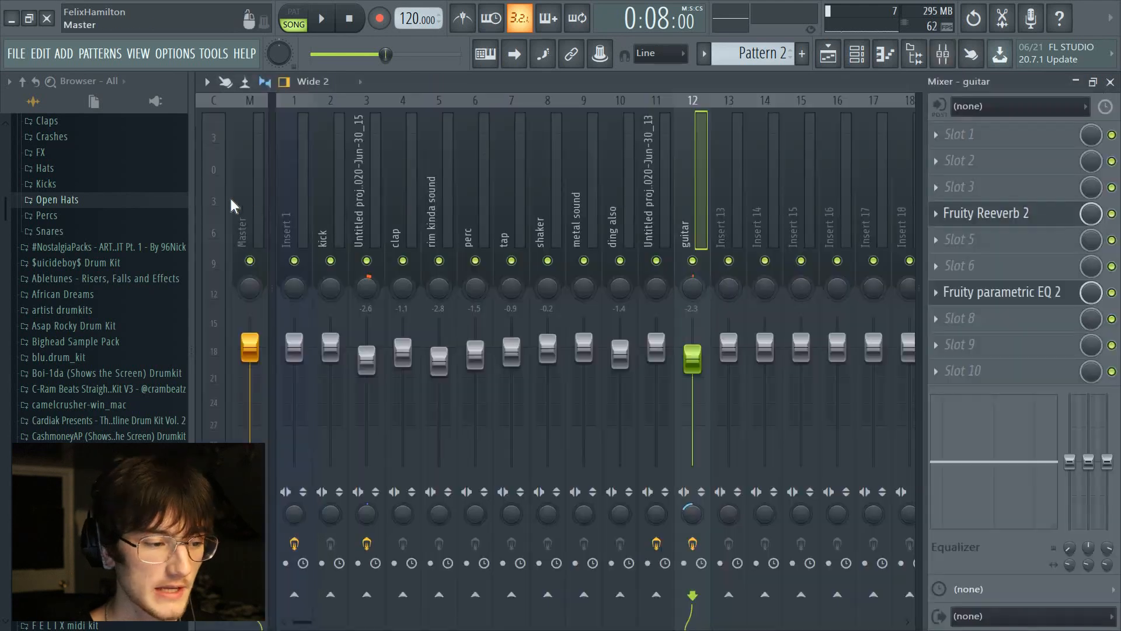
pyautogui.click(248, 210)
pyautogui.rightClick(949, 188)
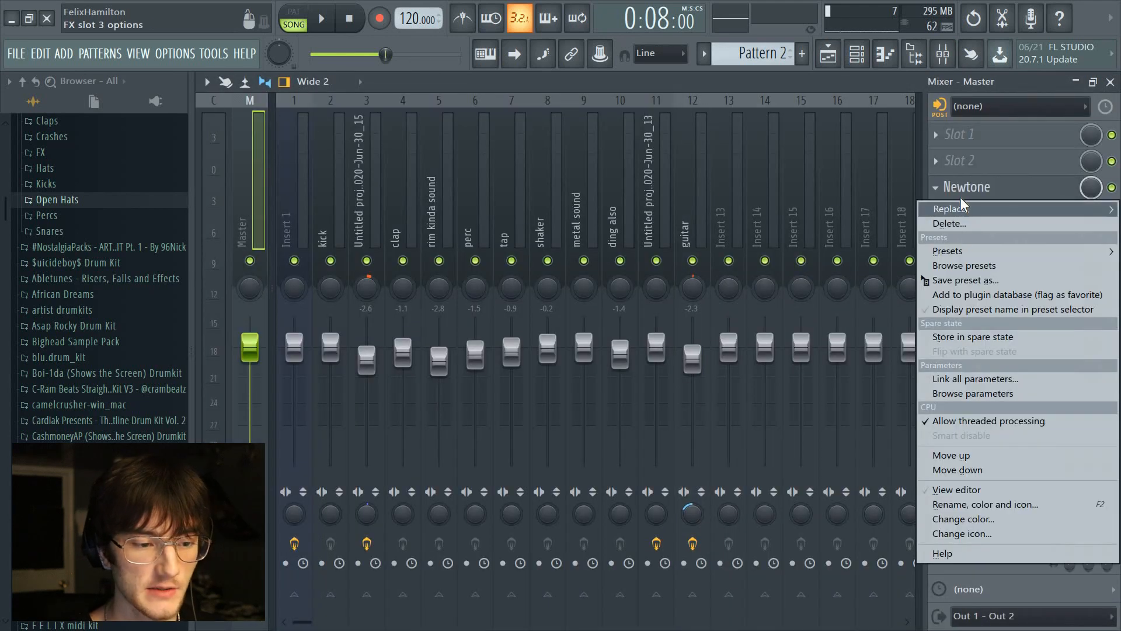
pyautogui.moveTo(960, 214)
pyautogui.click(472, 79)
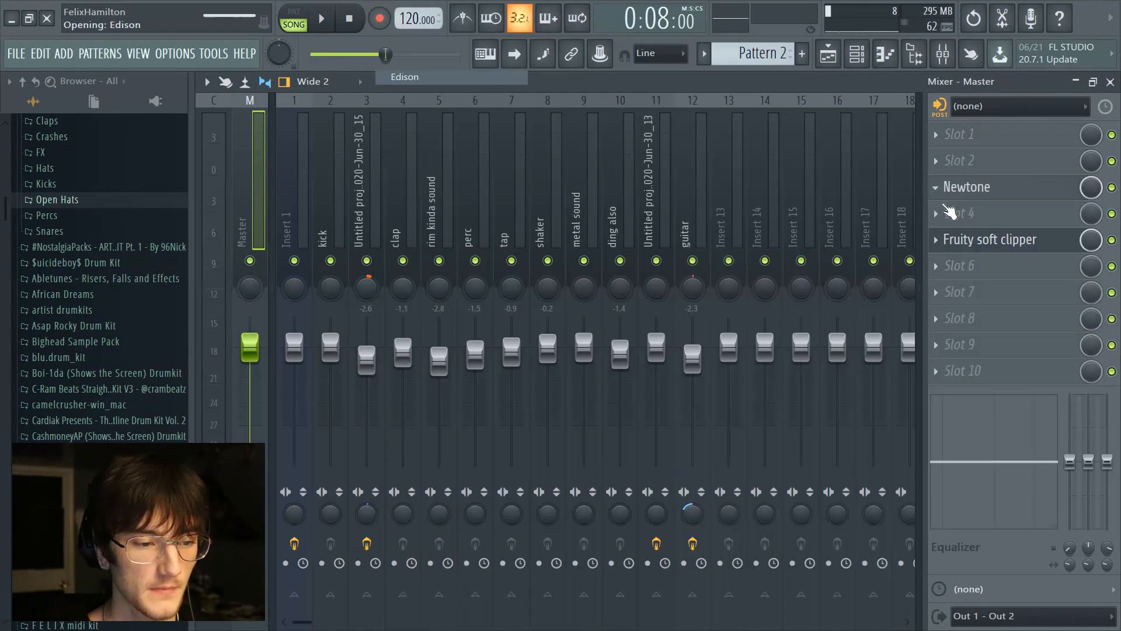
pyautogui.moveTo(610, 282); pyautogui.dragTo(815, 240)
# Load the guitar channel's sample from the channel rack into Edison.
pyautogui.click(858, 59)
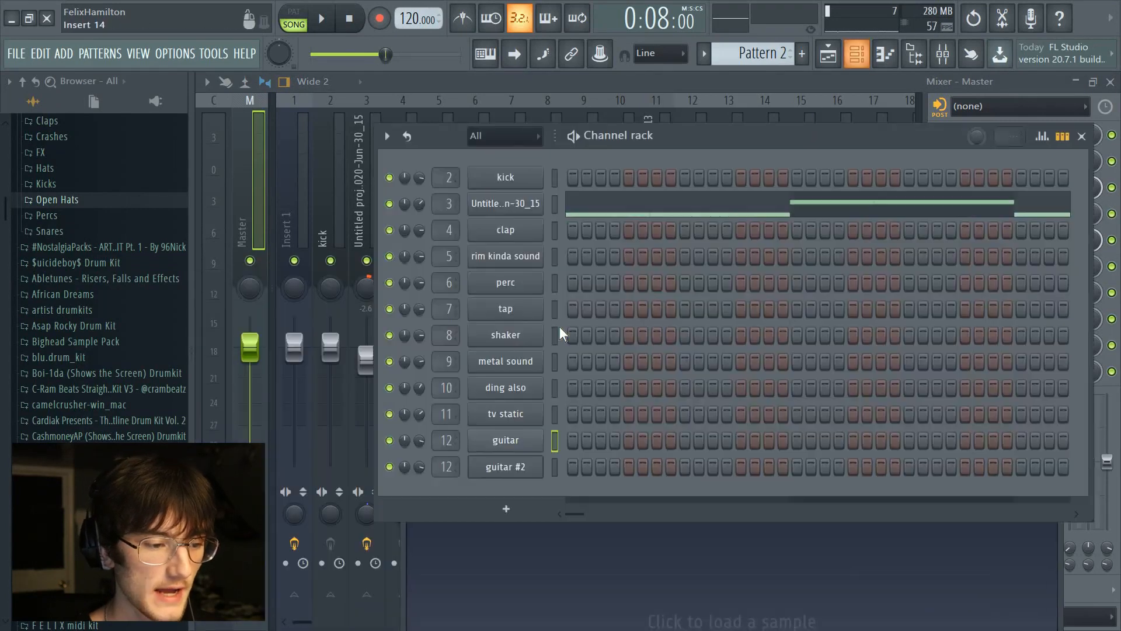
pyautogui.click(531, 447)
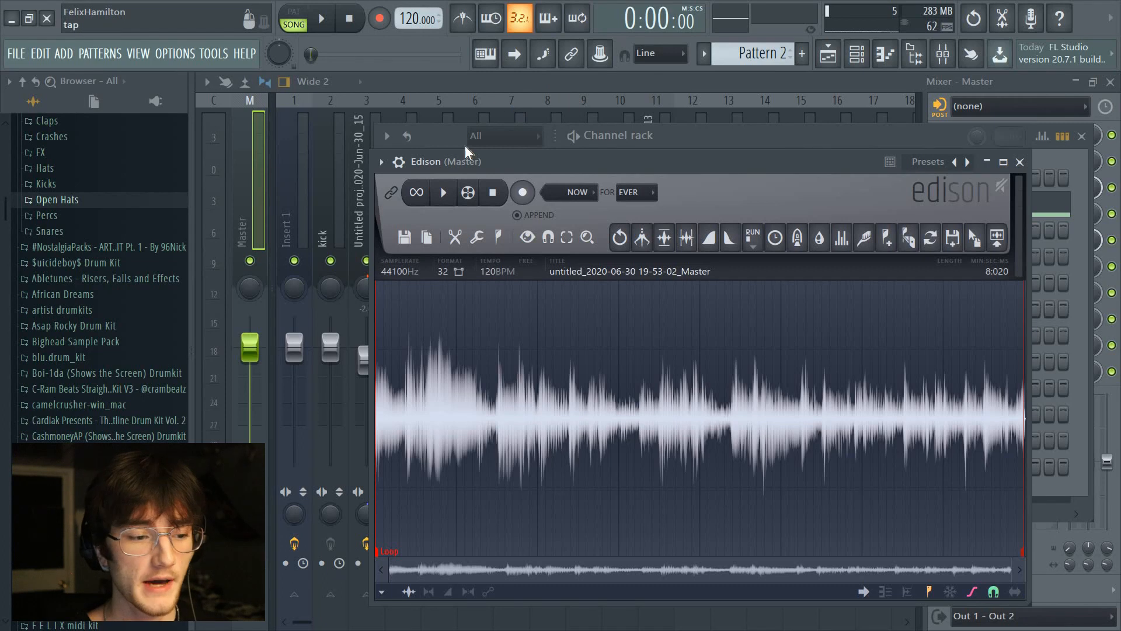
pyautogui.moveTo(645, 170); pyautogui.dragTo(626, 166)
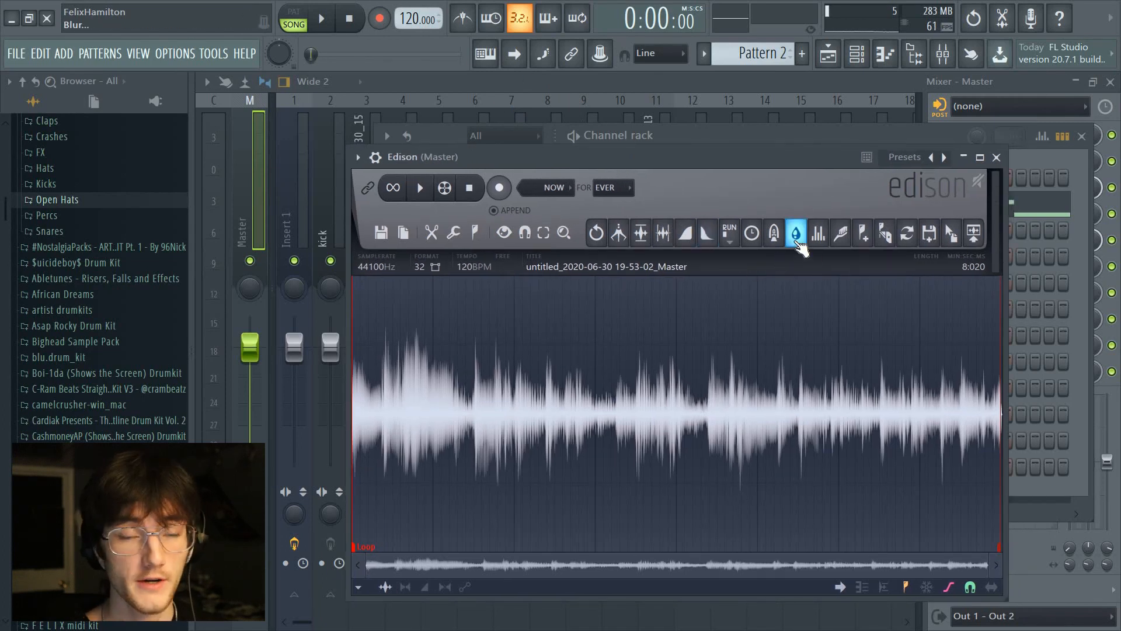
# Blur the guitar sample in Edison, raising the blur amount and previewing the effect before applying it.
pyautogui.moveTo(335, 124); pyautogui.dragTo(514, 188)
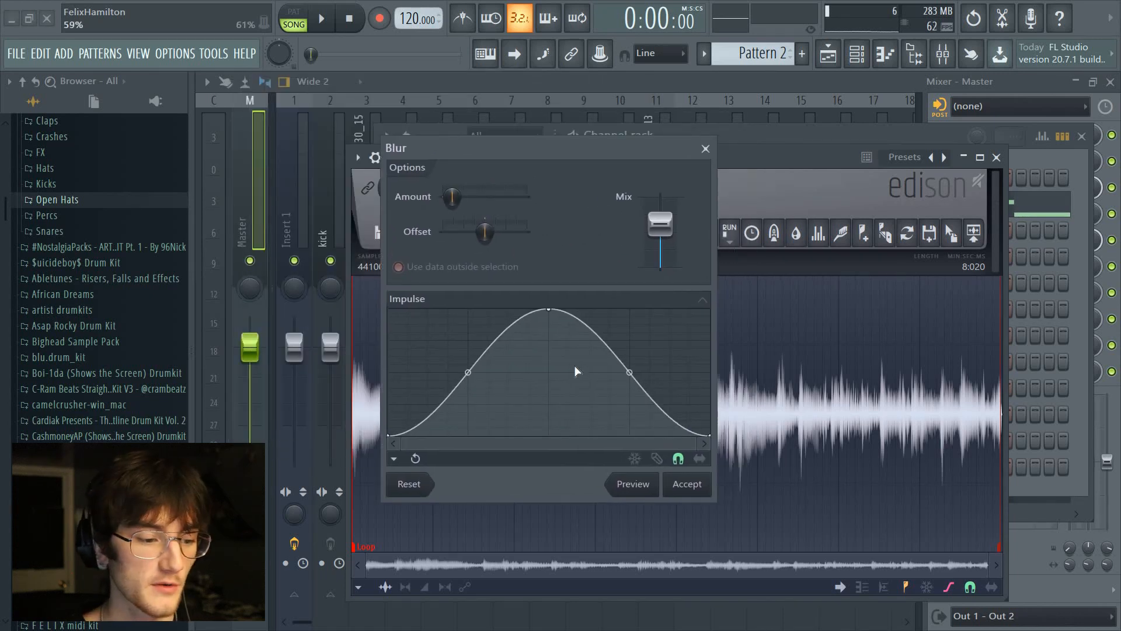
pyautogui.click(645, 477)
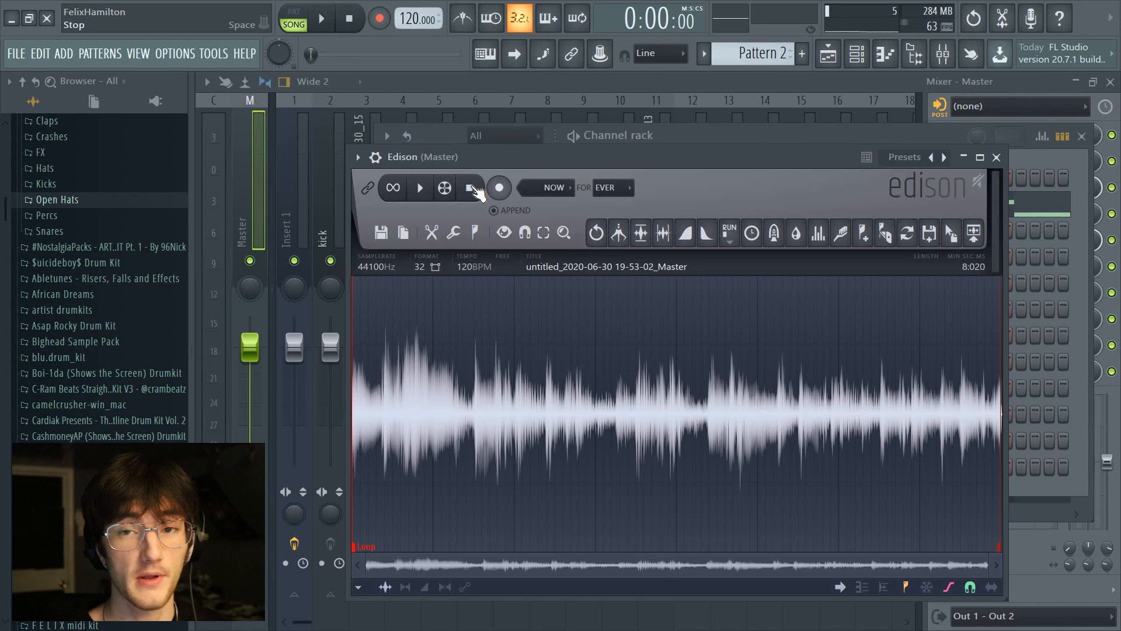
pyautogui.click(800, 241)
pyautogui.moveTo(618, 150); pyautogui.dragTo(677, 151)
pyautogui.moveTo(480, 197); pyautogui.dragTo(480, 204)
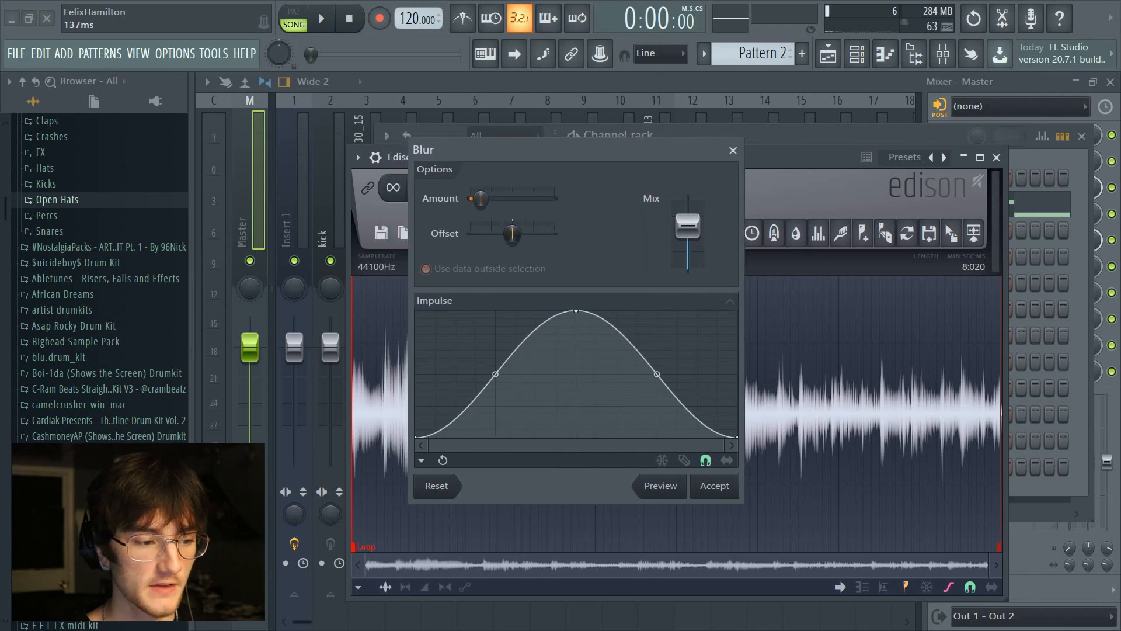
pyautogui.click(660, 485)
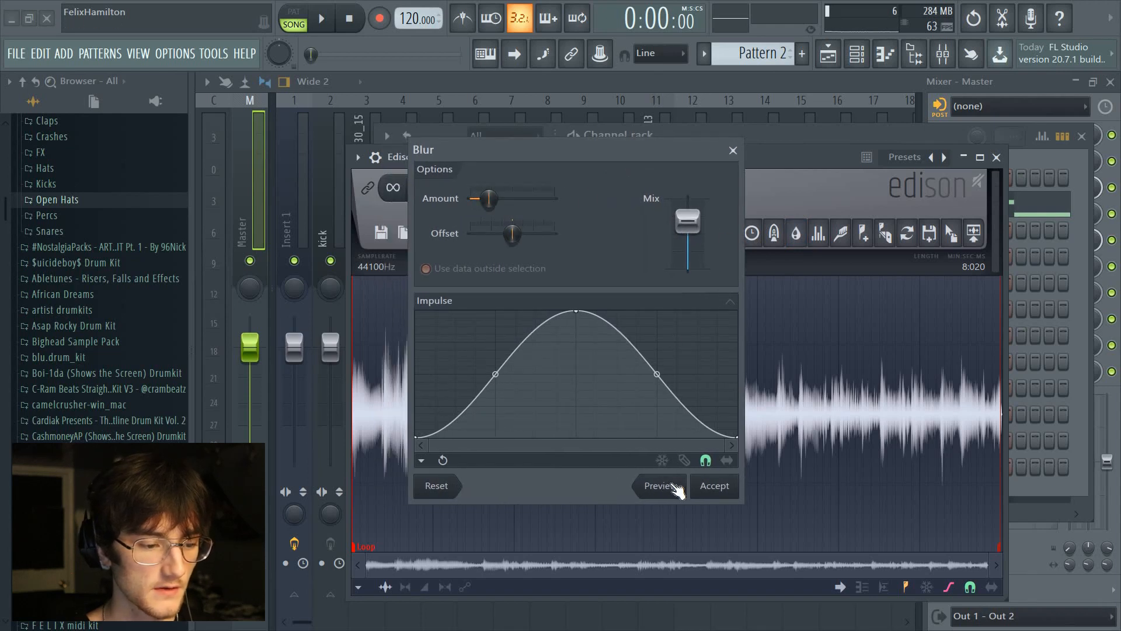
pyautogui.moveTo(489, 199); pyautogui.dragTo(492, 199)
pyautogui.click(660, 485)
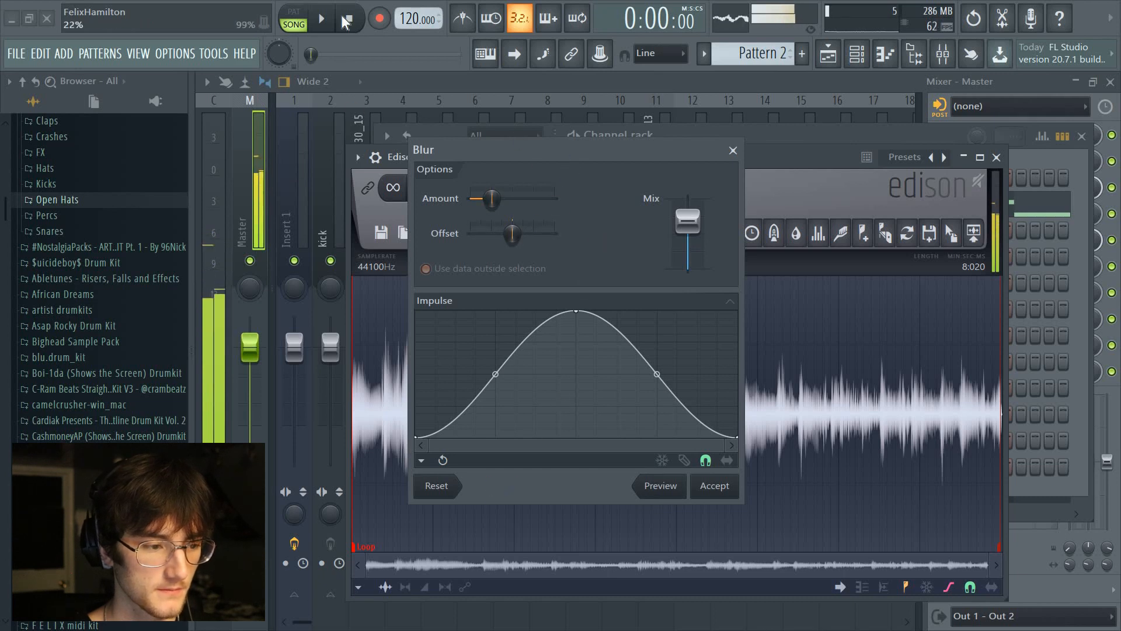
pyautogui.press('Return')
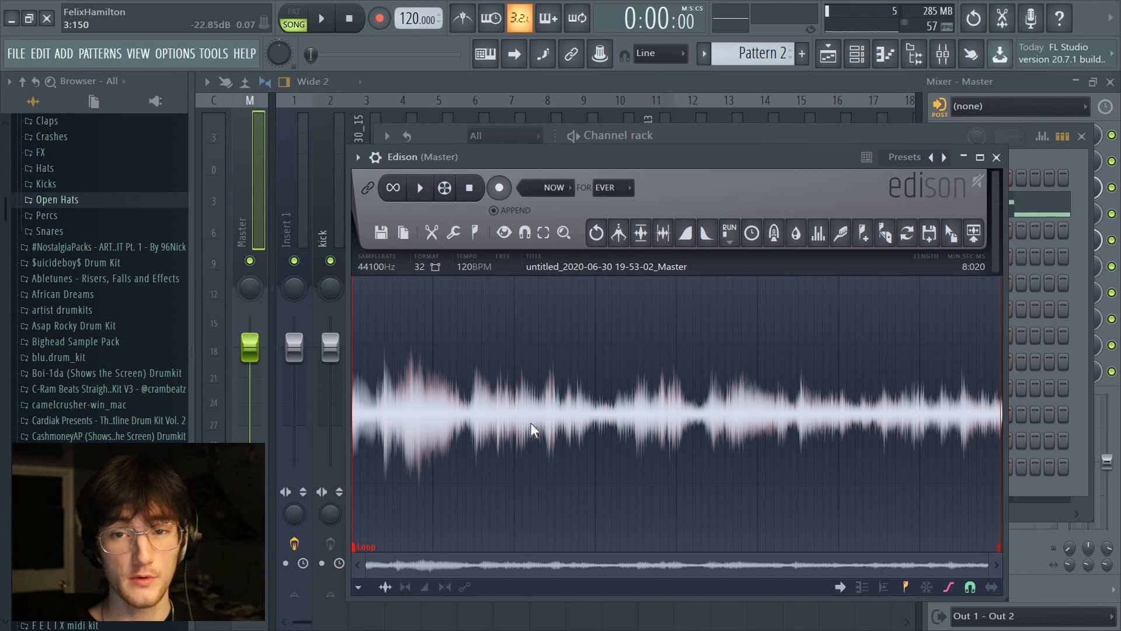
# Place the blurred guitar sample on playlist Track 5 at bar 9 and play it back from there.
pyautogui.moveTo(951, 233); pyautogui.dragTo(620, 372)
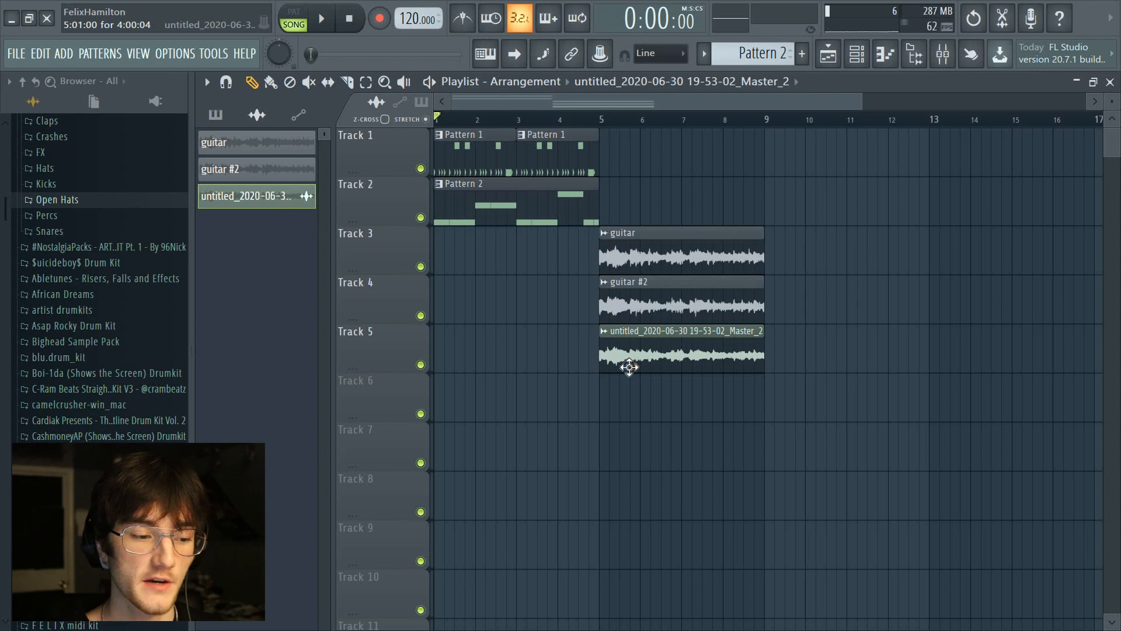
pyautogui.moveTo(633, 355); pyautogui.dragTo(781, 328)
pyautogui.click(767, 120)
pyautogui.press('space')
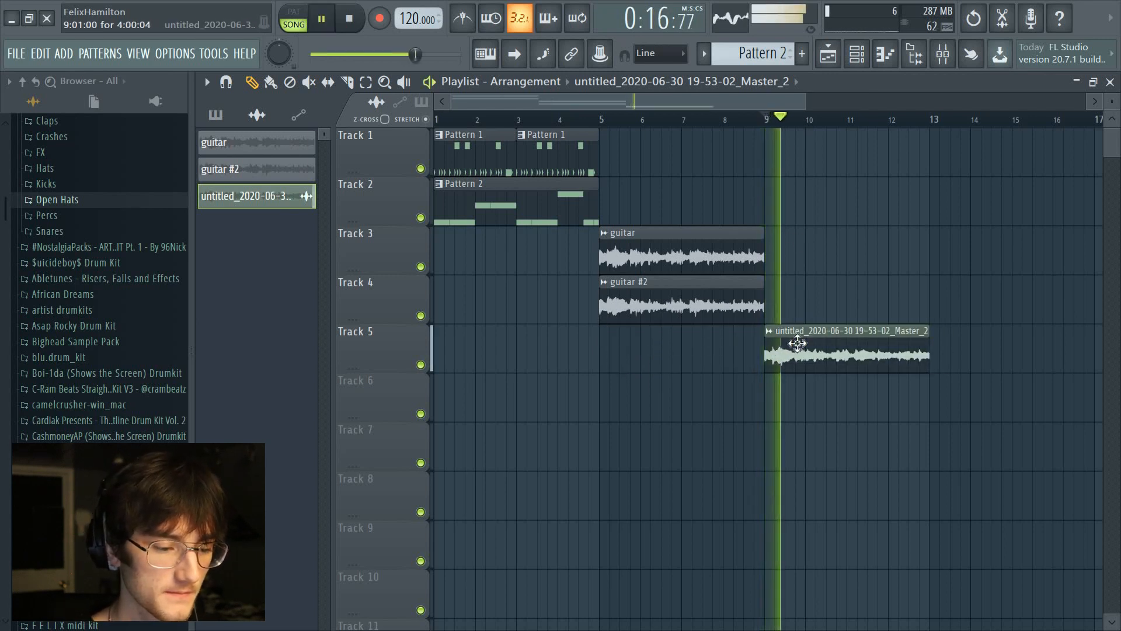
pyautogui.press('space')
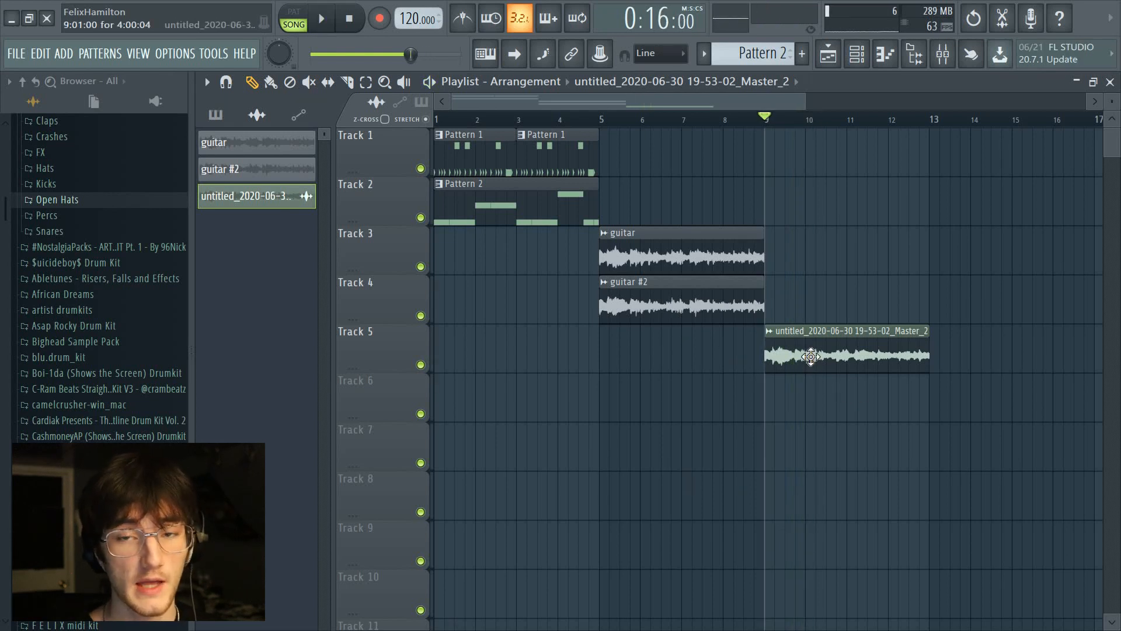
# Add Gross Beat to slot 2 of the guitar mixer track, load the preset with 1/2 Speed, and audition it.
pyautogui.scroll(8, 947, 122)
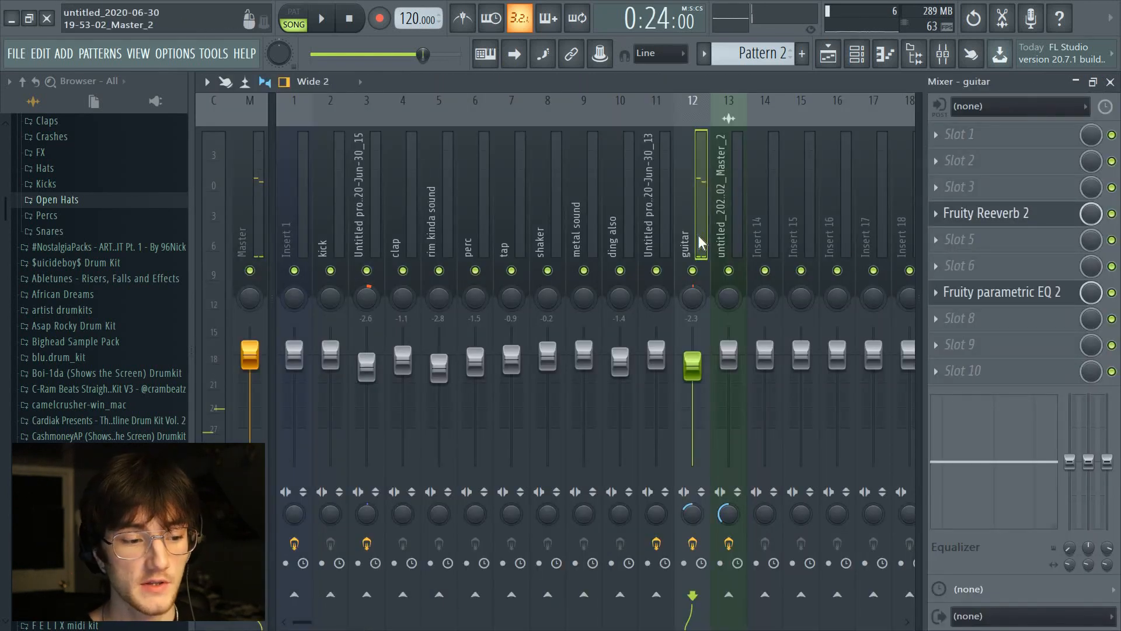
pyautogui.click(970, 162)
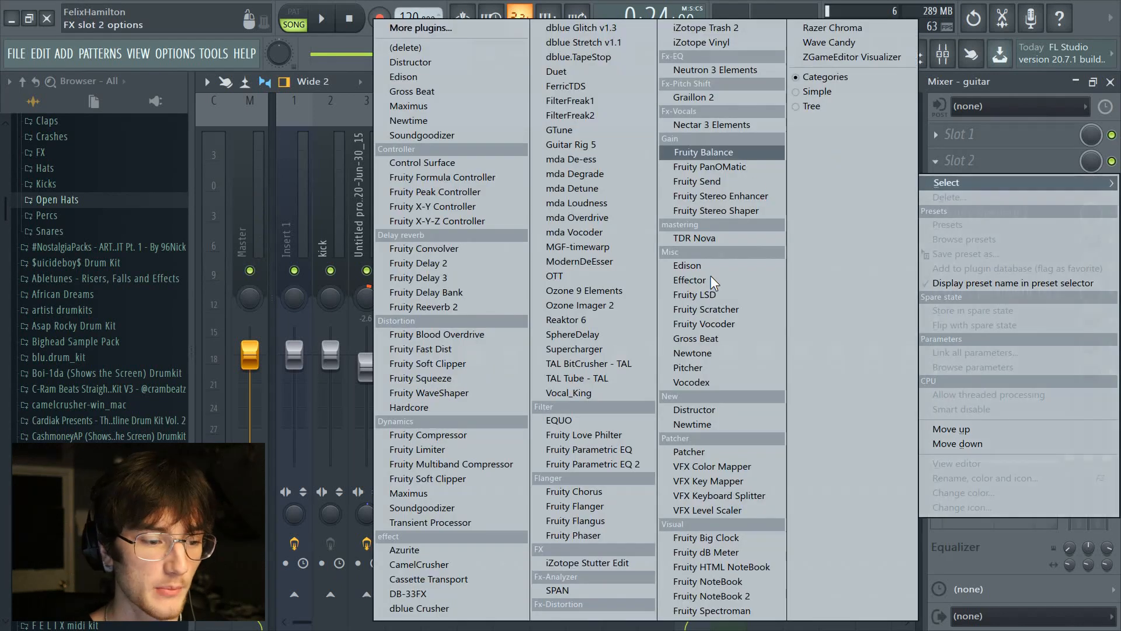
pyautogui.click(709, 332)
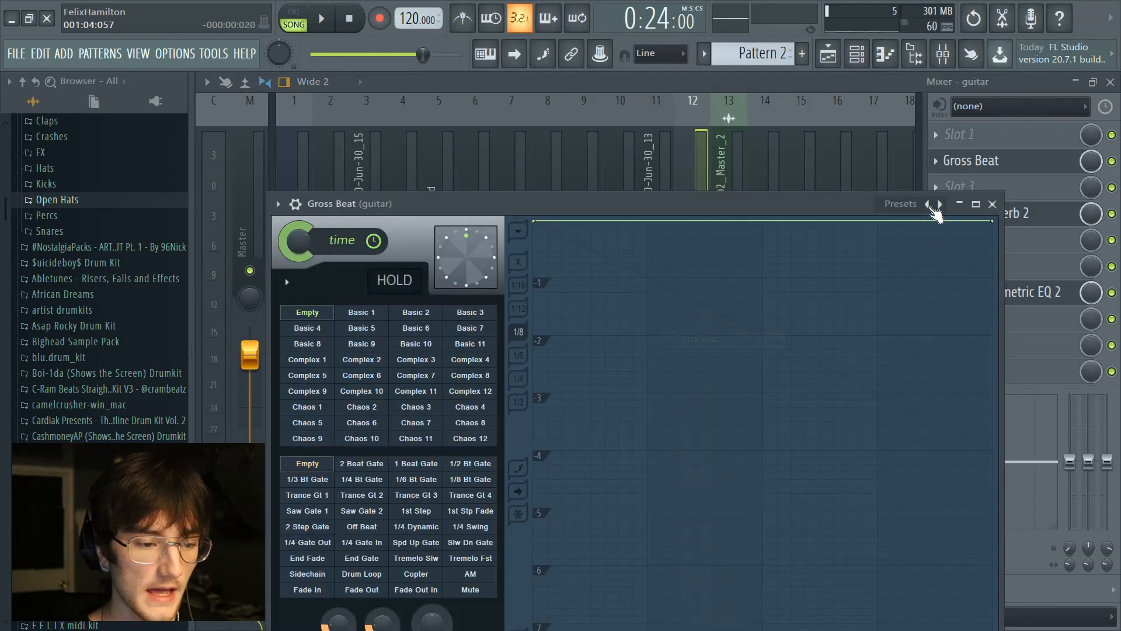
pyautogui.click(914, 203)
pyautogui.click(943, 239)
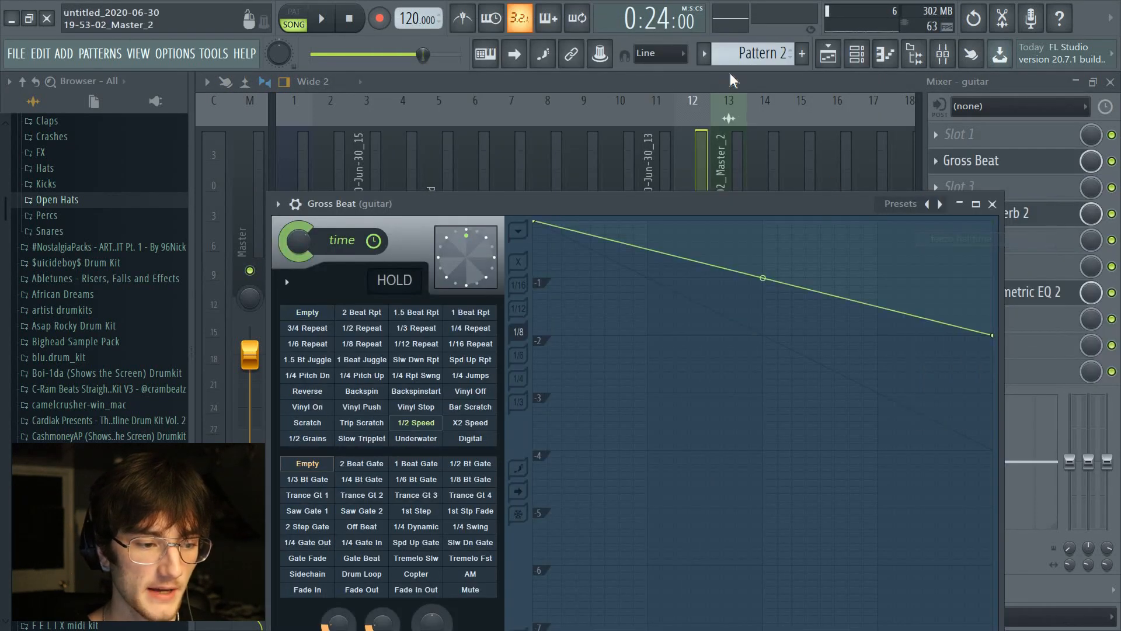
pyautogui.press('space')
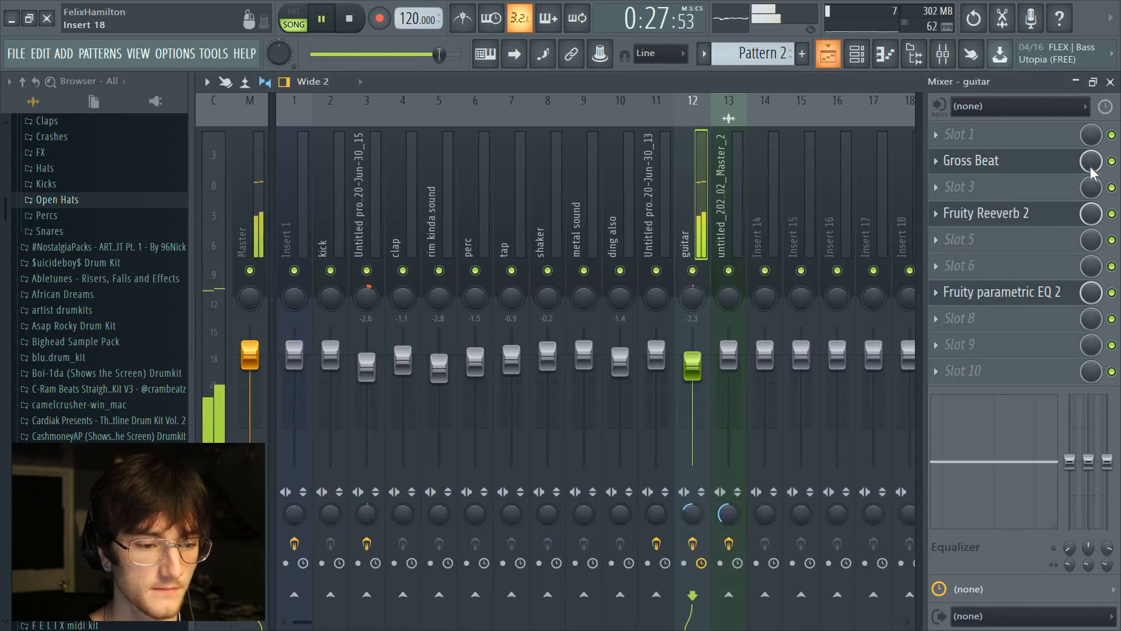
pyautogui.press('space')
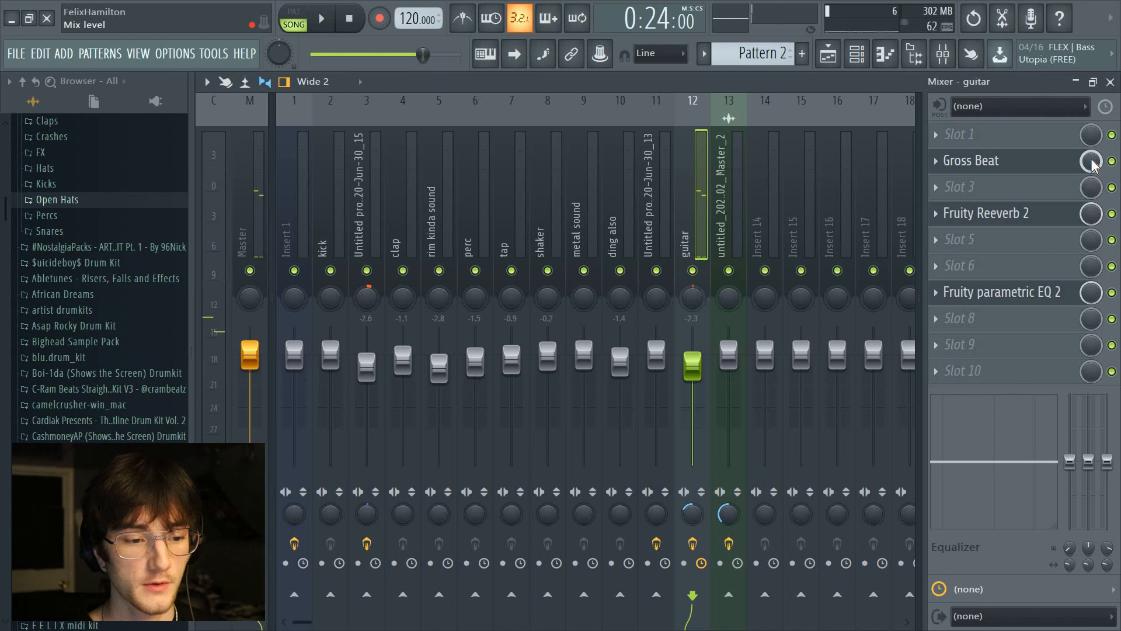
# Create an automation clip for the Gross Beat mix level, ramping from zero at bar 1 to full at bar 13.
pyautogui.rightClick(1093, 165)
pyautogui.click(996, 258)
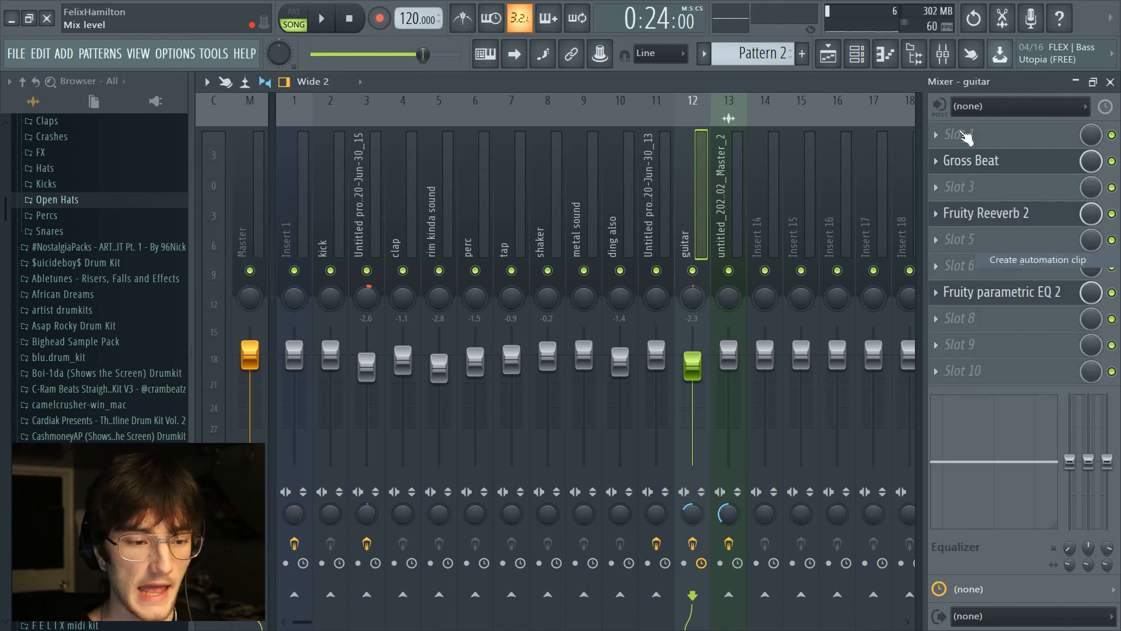
pyautogui.click(828, 54)
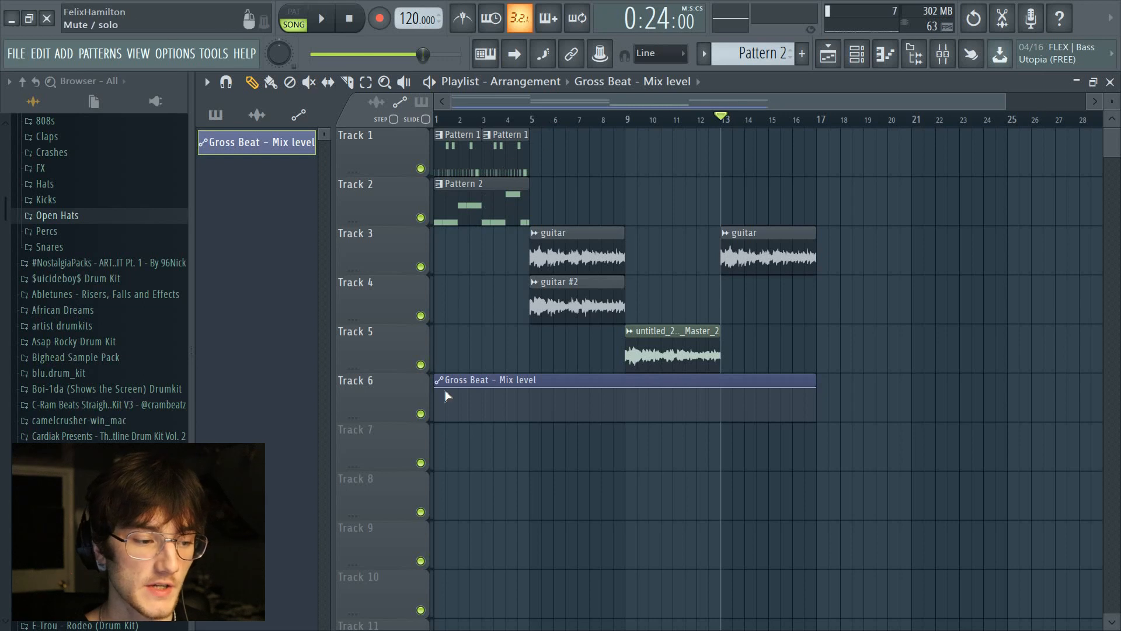
pyautogui.moveTo(436, 389); pyautogui.dragTo(413, 426)
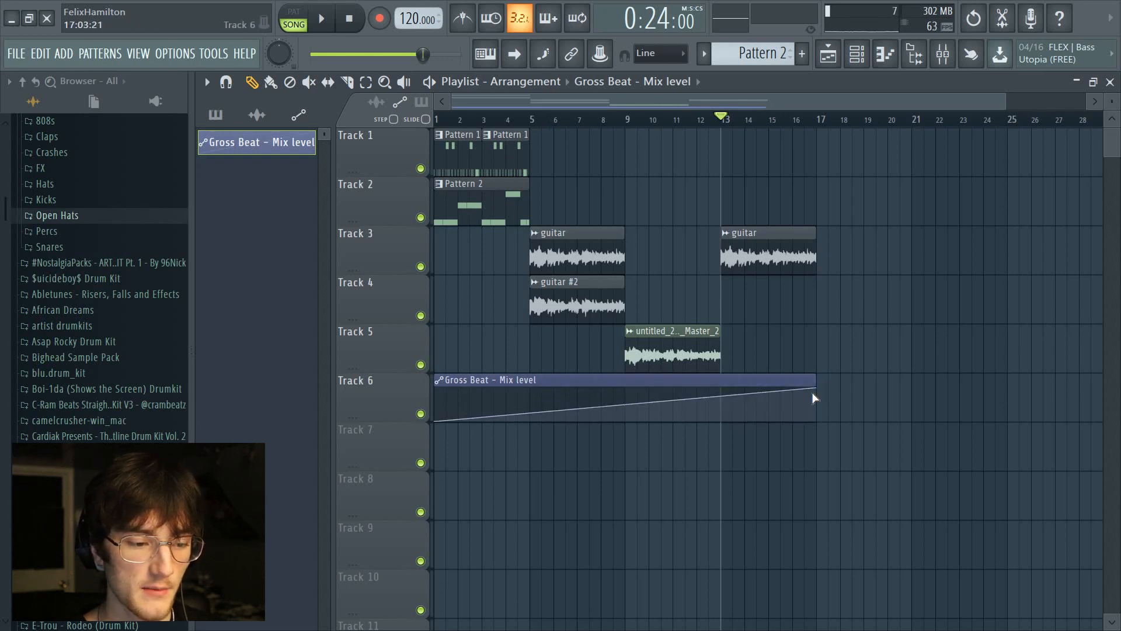
pyautogui.moveTo(718, 404); pyautogui.dragTo(721, 388)
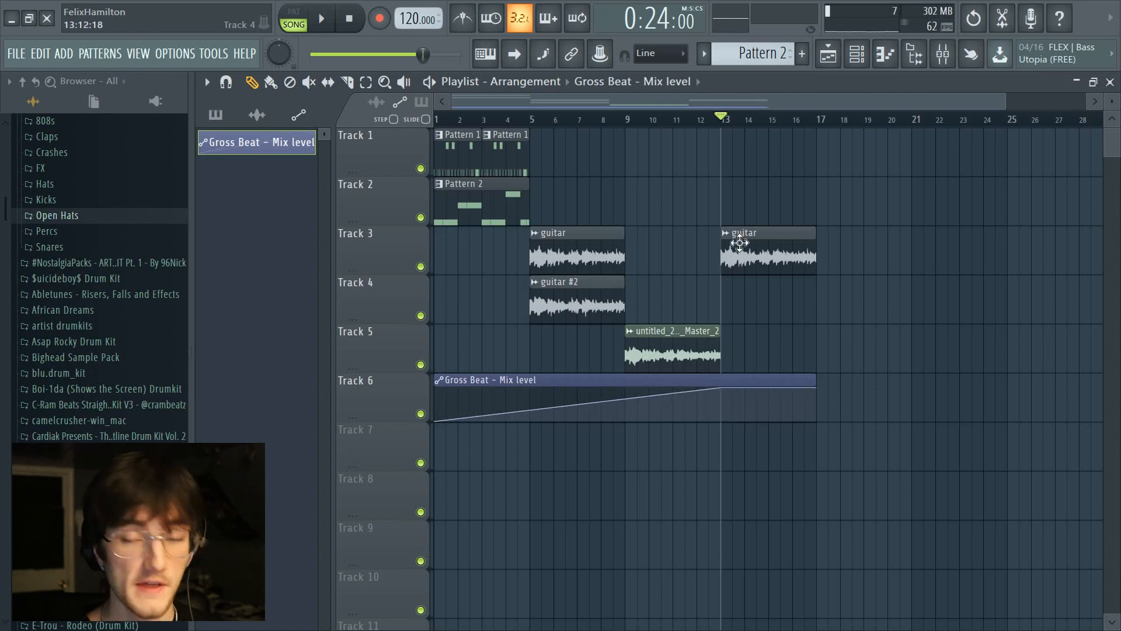
# Try fading the Gross Beat mix level to zero at bar 17 during playback, and return that end point to full.
pyautogui.press('space')
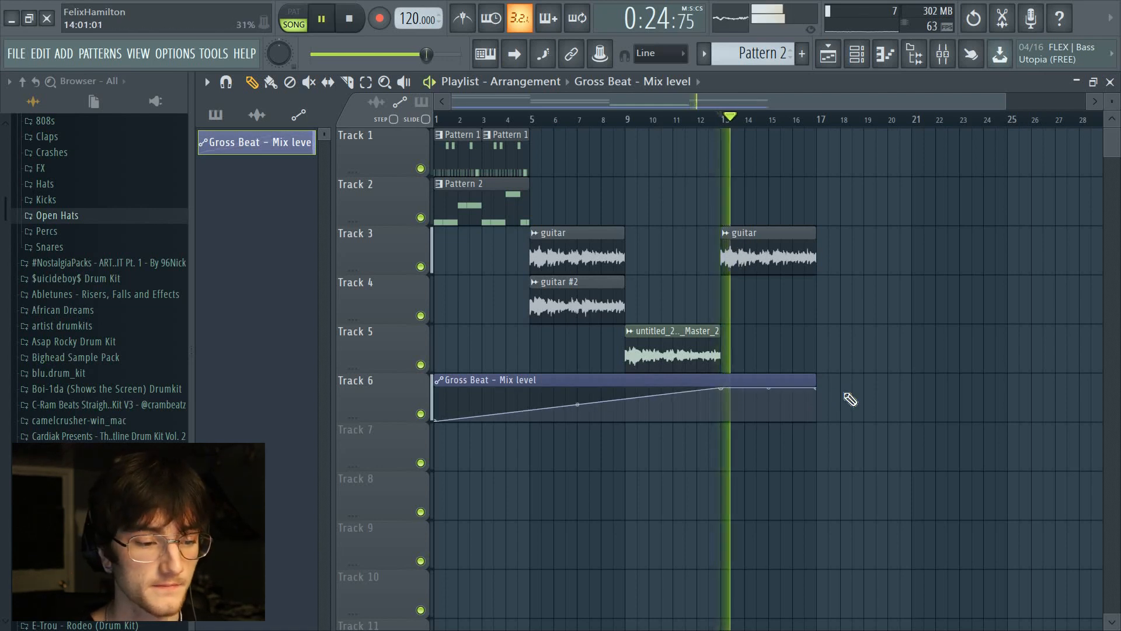
pyautogui.moveTo(816, 387); pyautogui.dragTo(817, 439)
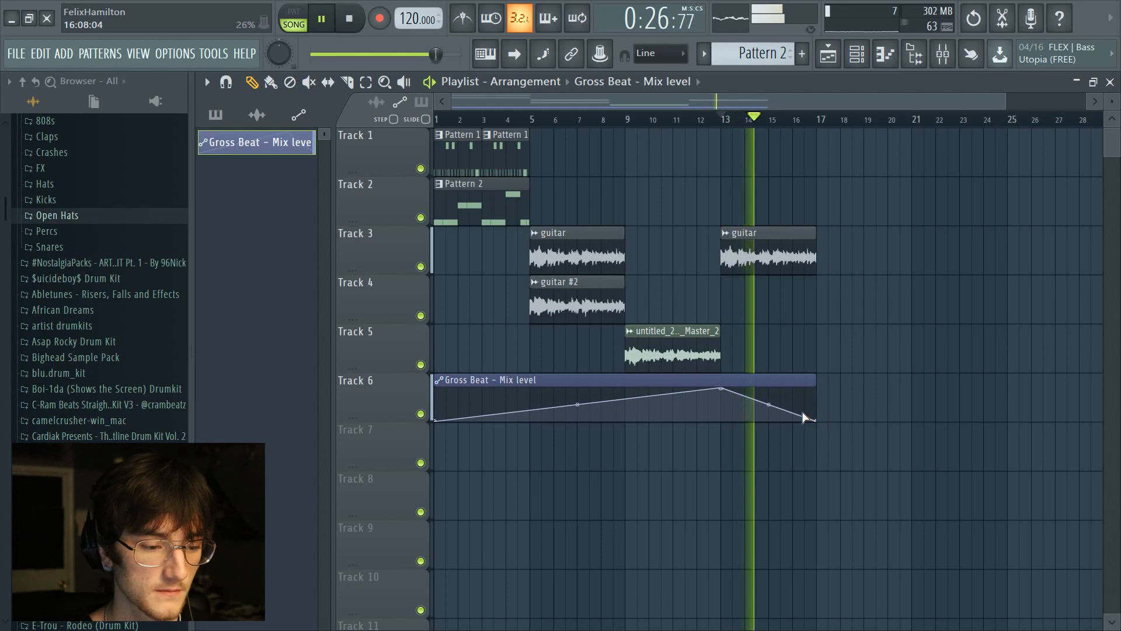
pyautogui.press('space')
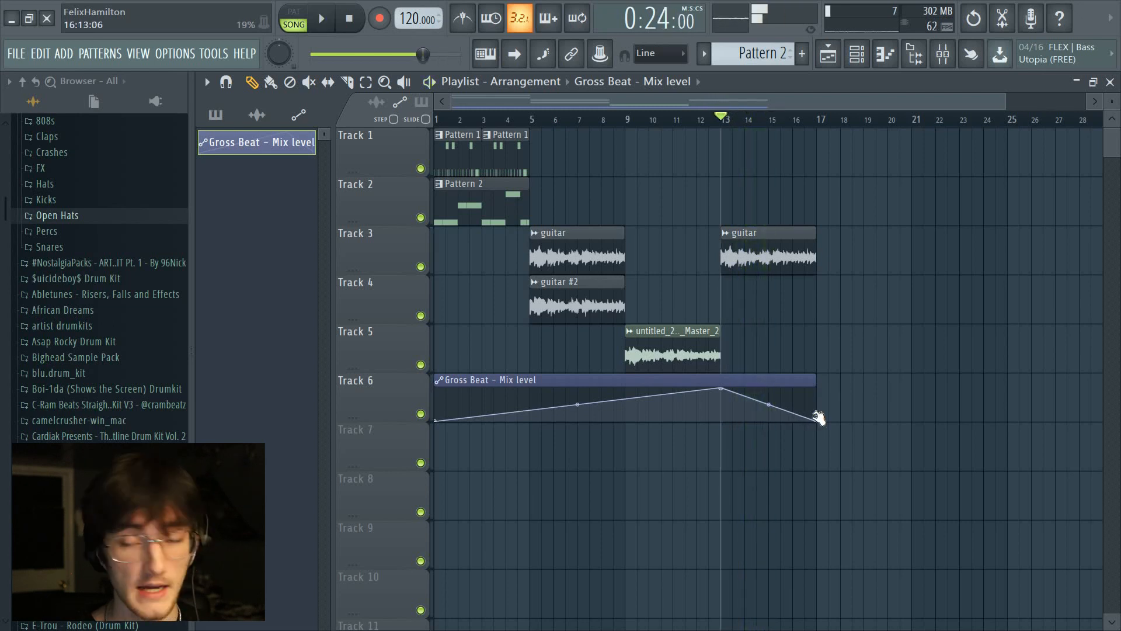
pyautogui.moveTo(819, 421); pyautogui.dragTo(821, 379)
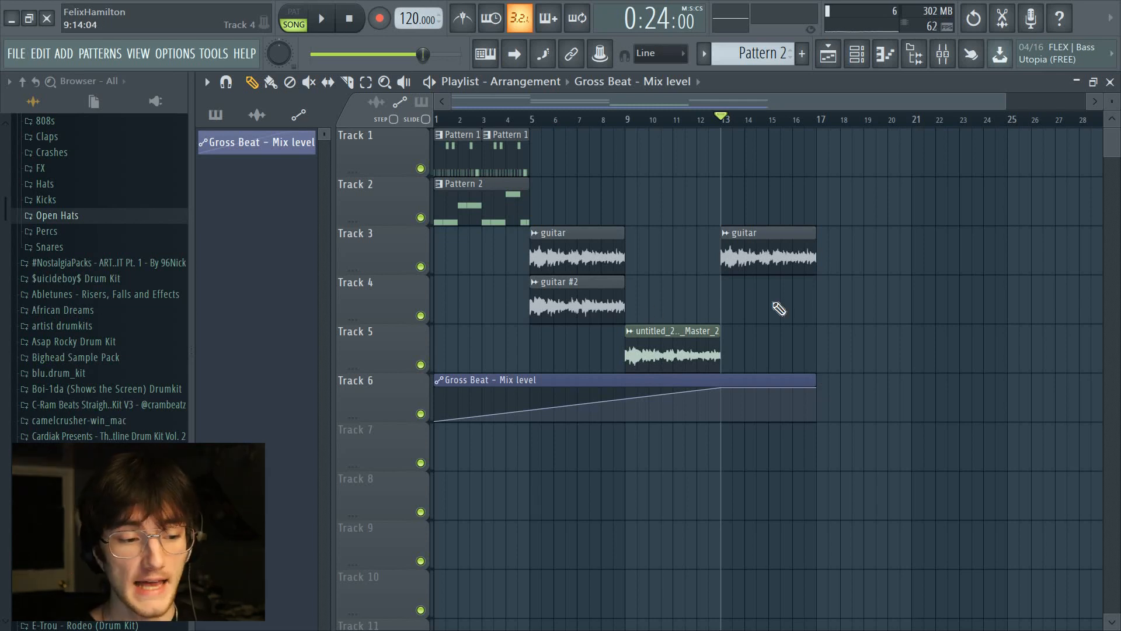
# Place another guitar clip on Track 3 at bar 17 and make it unique.
pyautogui.click(752, 262)
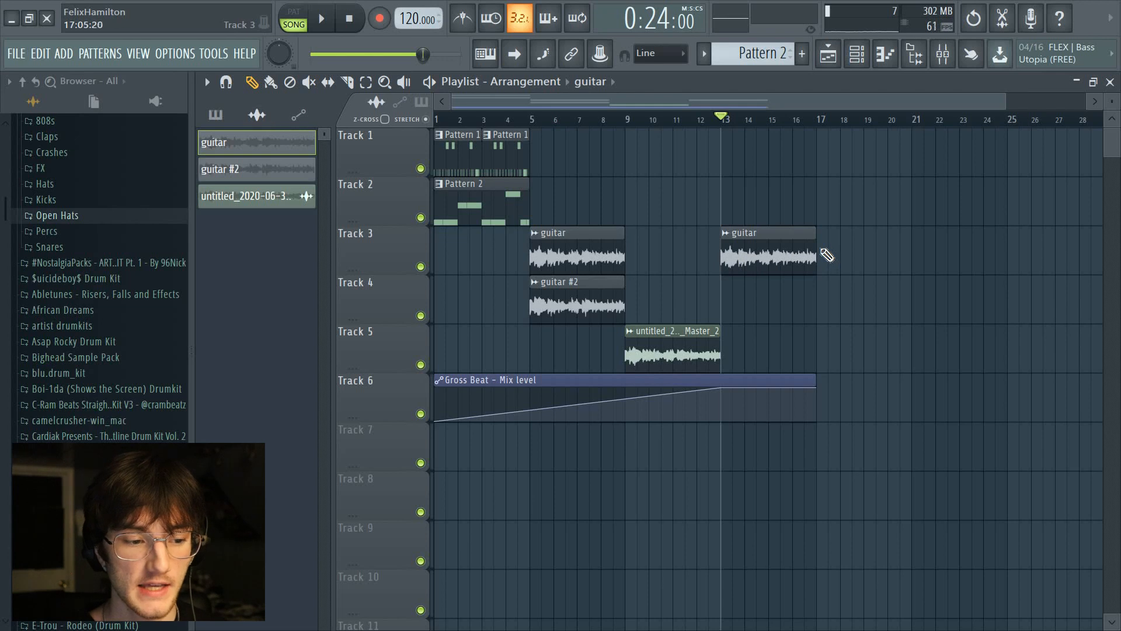
pyautogui.click(826, 255)
pyautogui.click(822, 234)
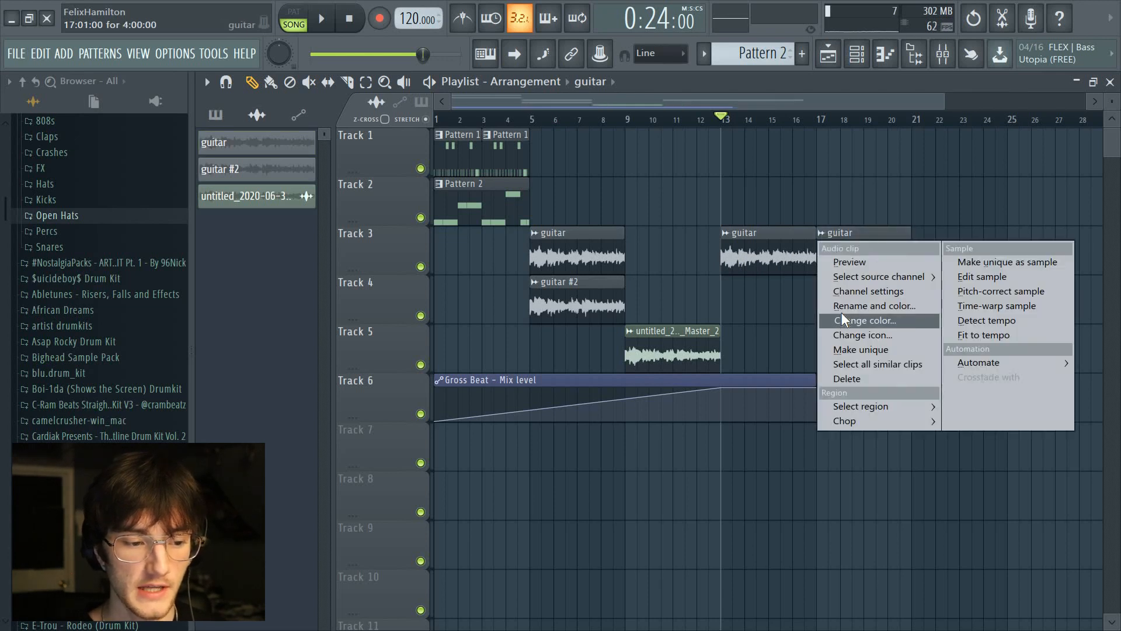
pyautogui.click(852, 350)
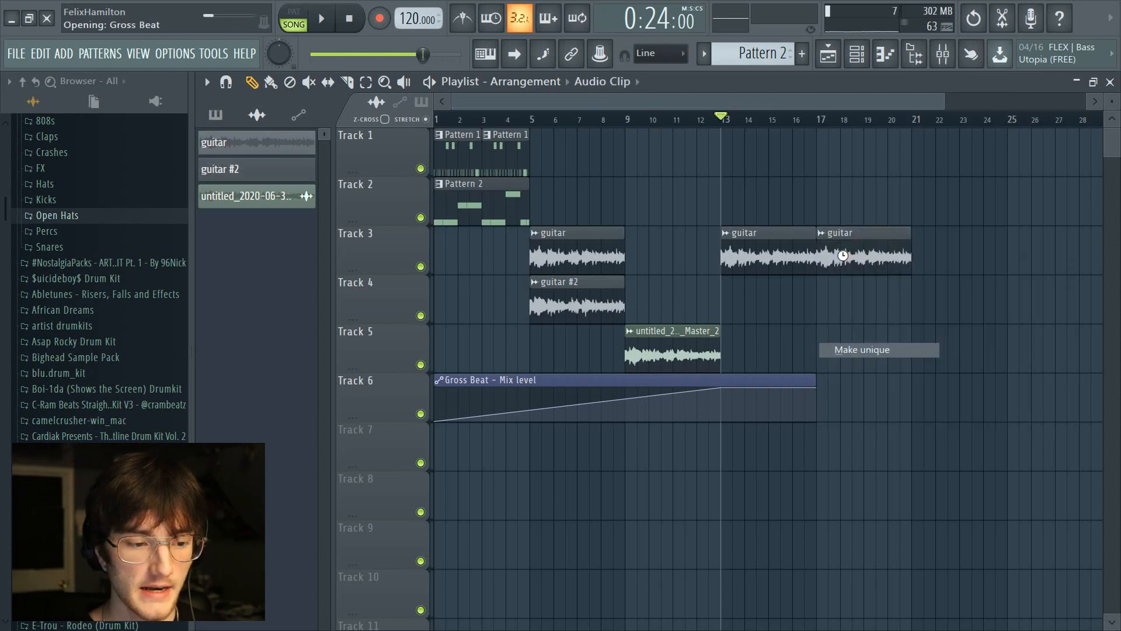
# Reverse the unique guitar copy, place it on Track 4 at bar 17, and play it from there.
pyautogui.doubleClick(852, 304)
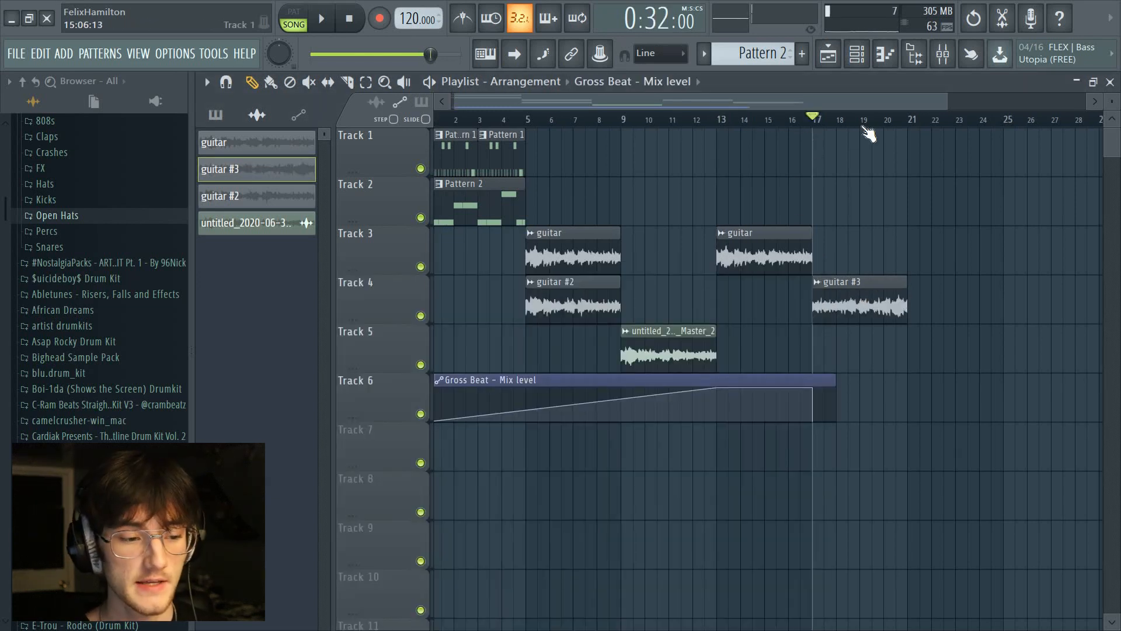
pyautogui.press('space')
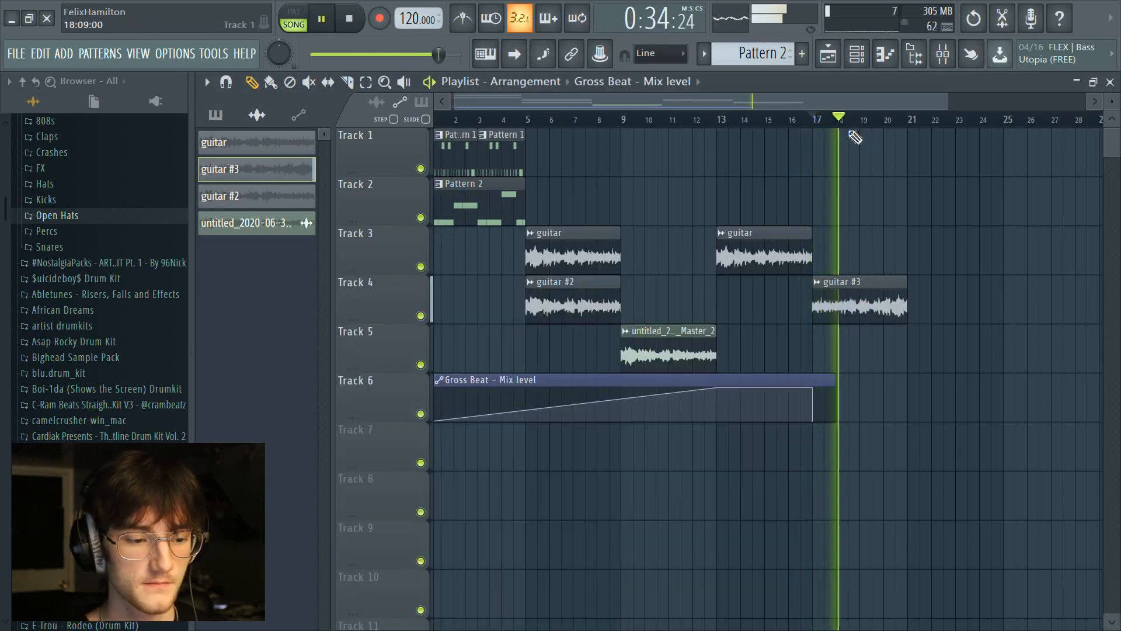
pyautogui.press('space')
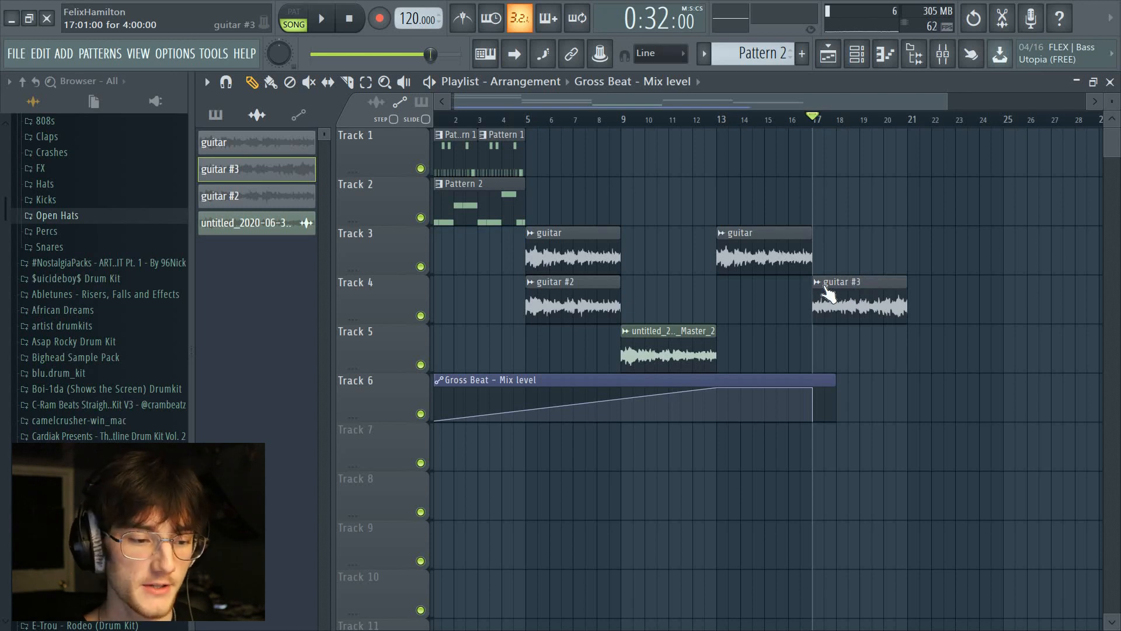
# Extend the reversed guitar clip past bar 21 and nudge it slightly earlier so its audio ends exactly at bar 21.
pyautogui.scroll(5, 898, 118)
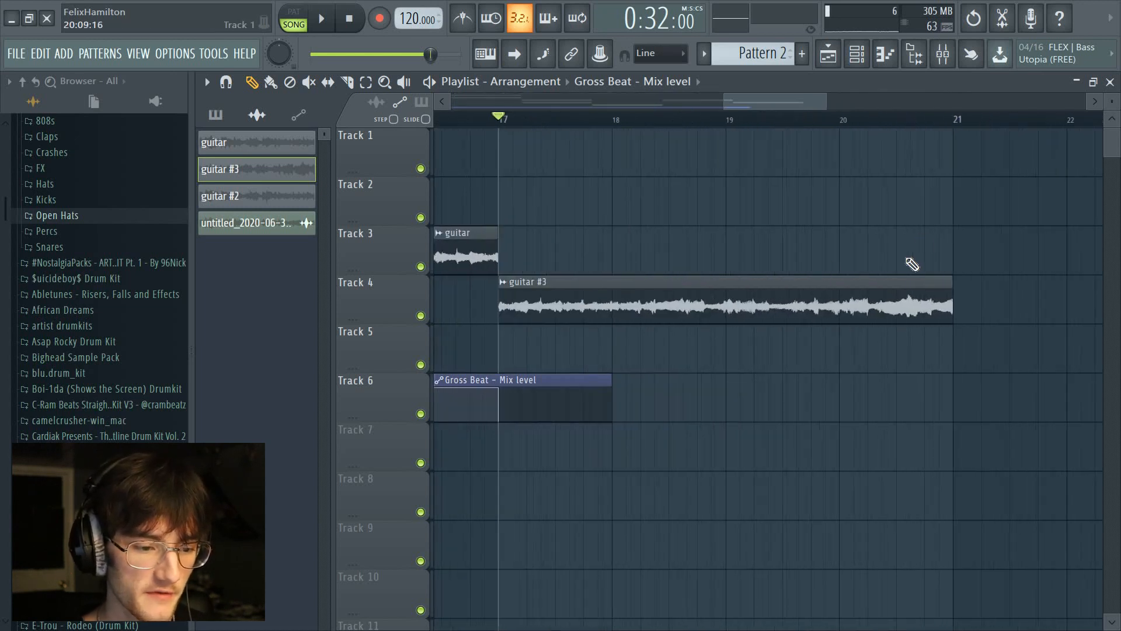
pyautogui.click(814, 321)
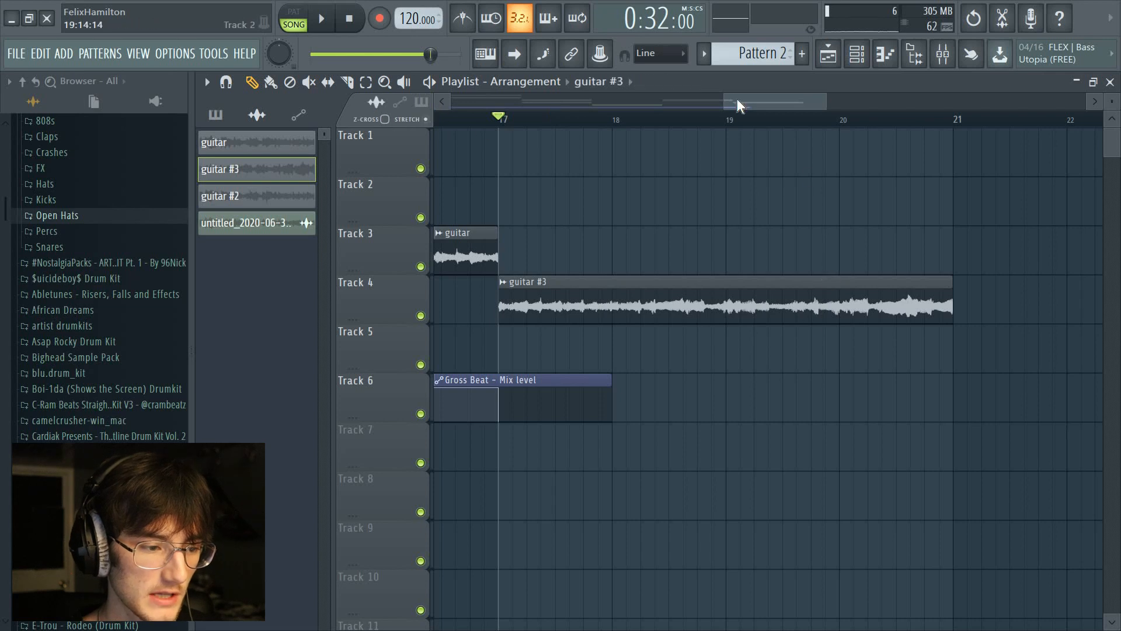
pyautogui.moveTo(775, 95); pyautogui.dragTo(812, 95)
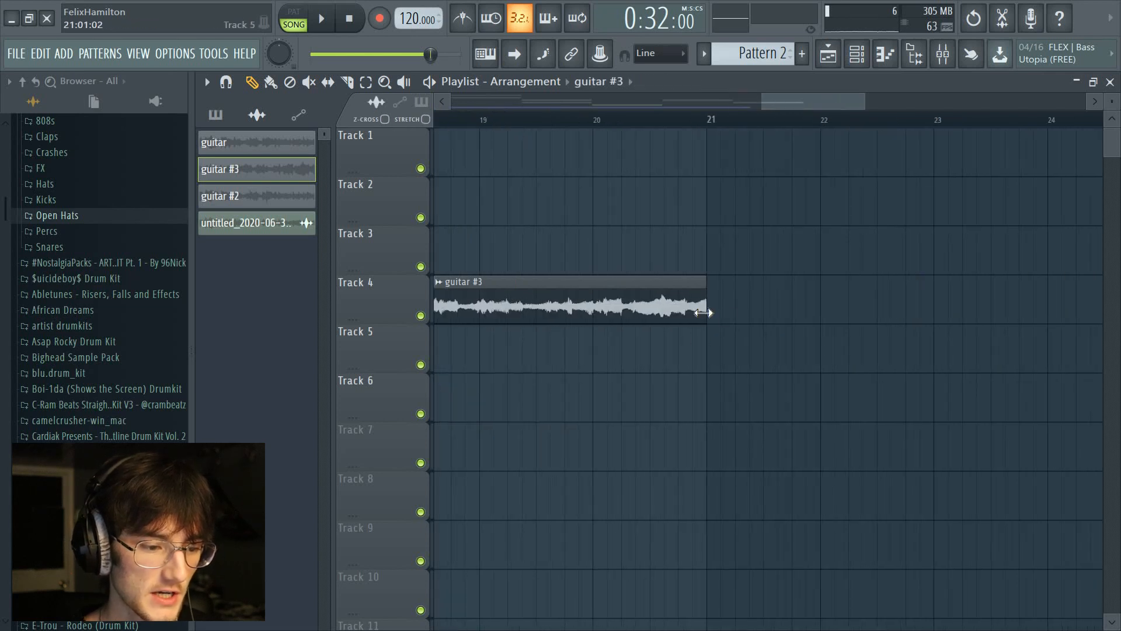
pyautogui.moveTo(723, 315); pyautogui.dragTo(720, 312)
pyautogui.scroll(5, 717, 121)
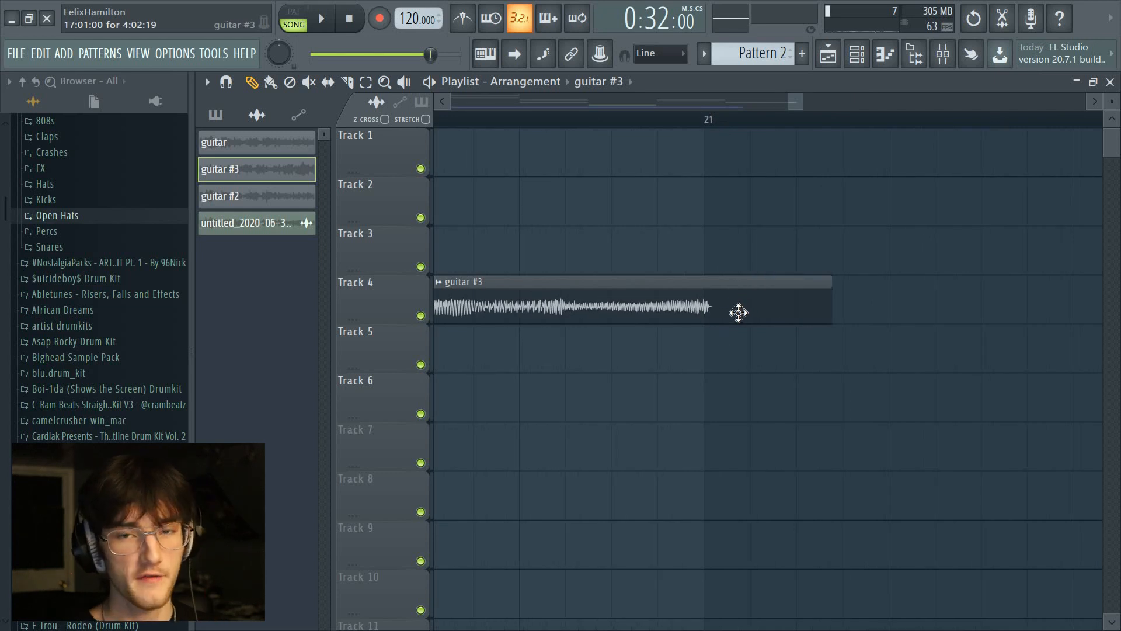
pyautogui.moveTo(737, 311); pyautogui.dragTo(727, 312)
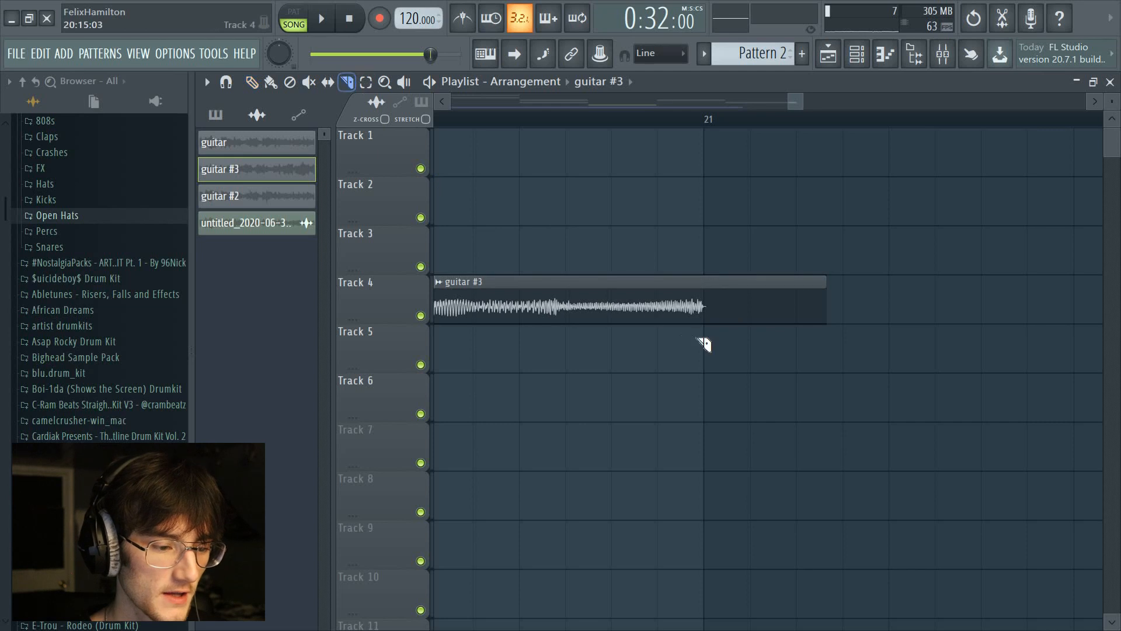
# Slice the reversed guitar clip at bar 21 and trim it to run from bar 17 to bar 21.
pyautogui.click(705, 318)
pyautogui.click(252, 81)
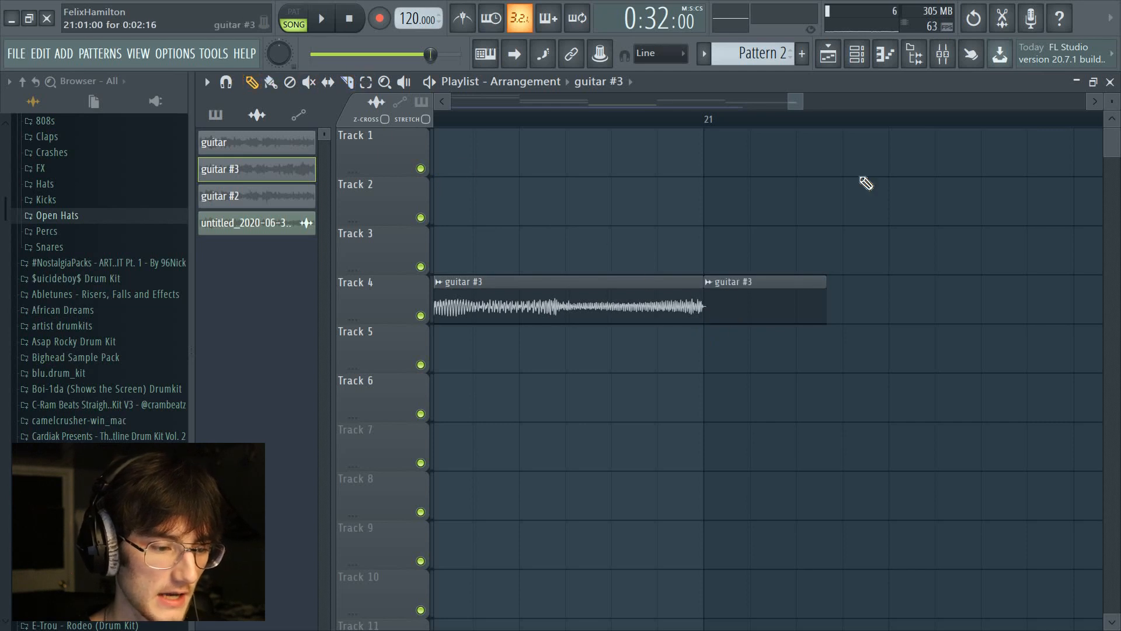
pyautogui.hotkey('ctrl', 'z')
pyautogui.moveTo(806, 103); pyautogui.dragTo(744, 137)
pyautogui.press('c')
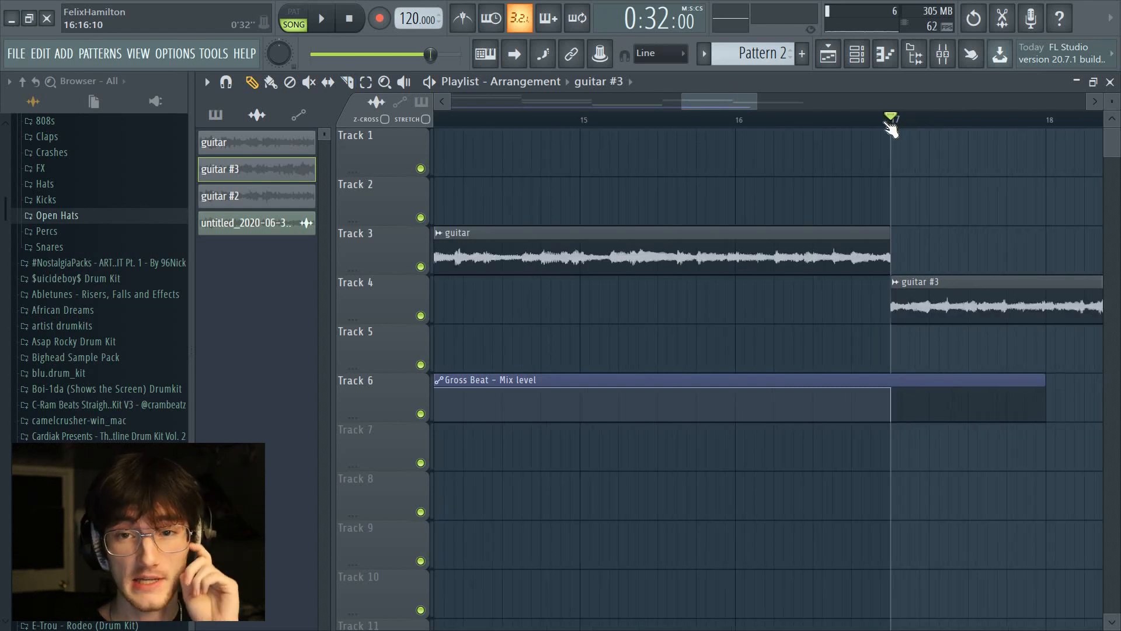
# Recolor the reversed guitar #3 clip on Track 4 green, keeping its name.
pyautogui.scroll(-5, 889, 119)
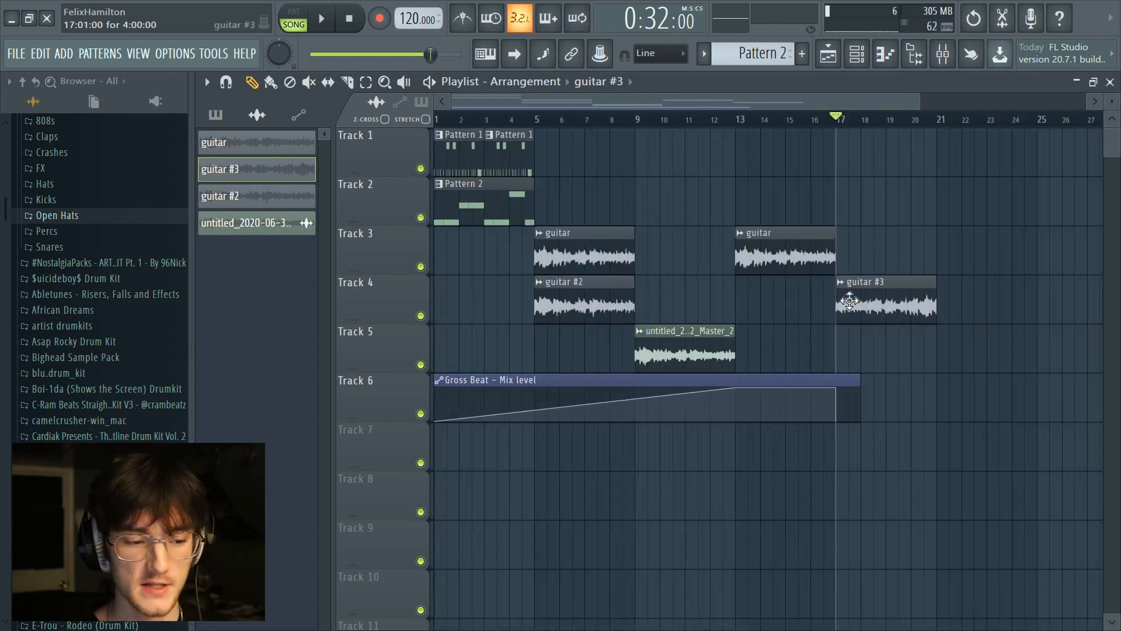
pyautogui.click(838, 284)
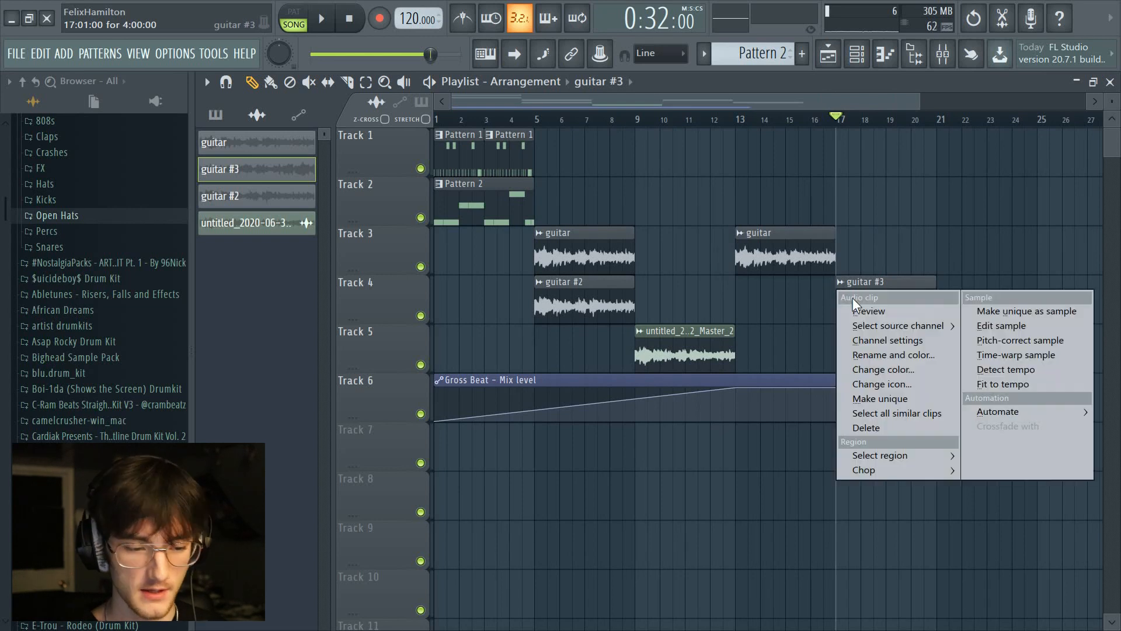
pyautogui.click(906, 357)
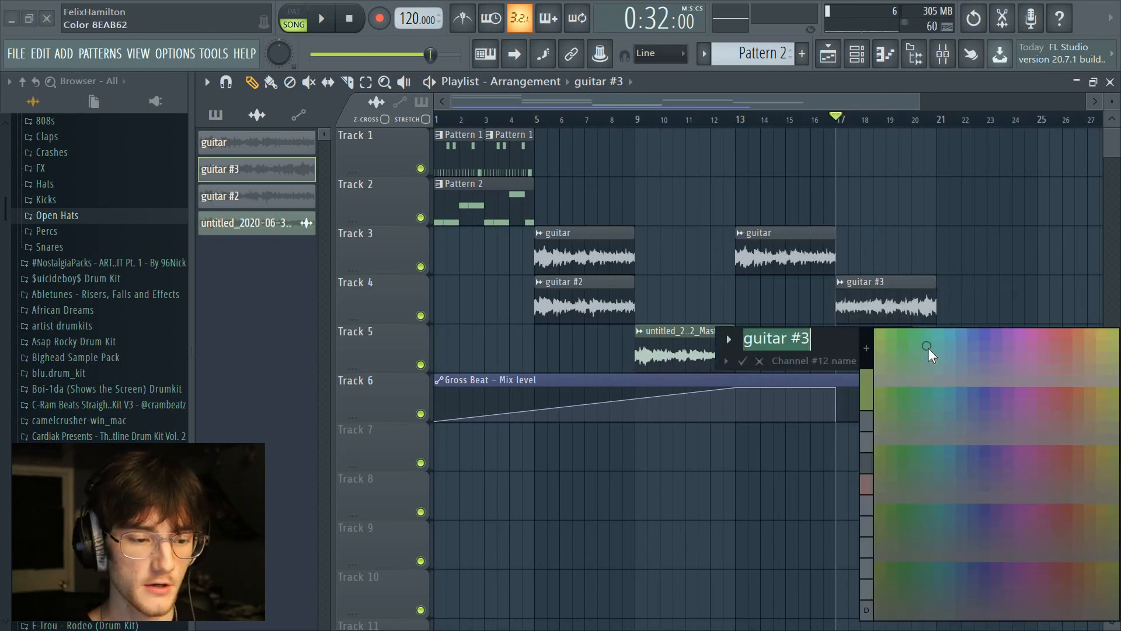
pyautogui.click(908, 334)
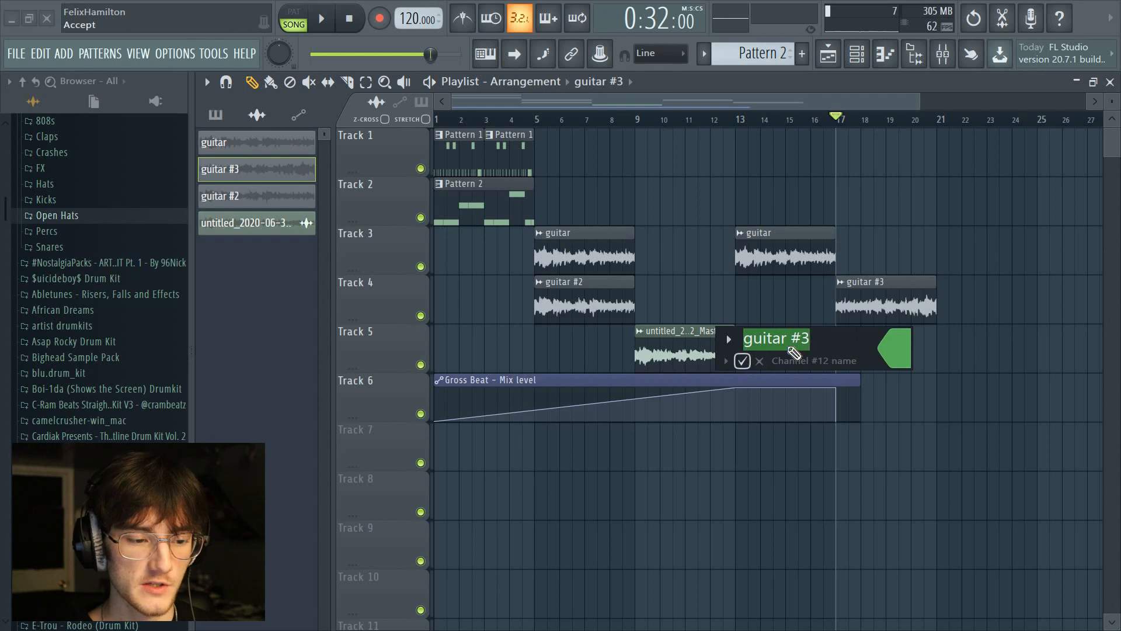
pyautogui.press('Return')
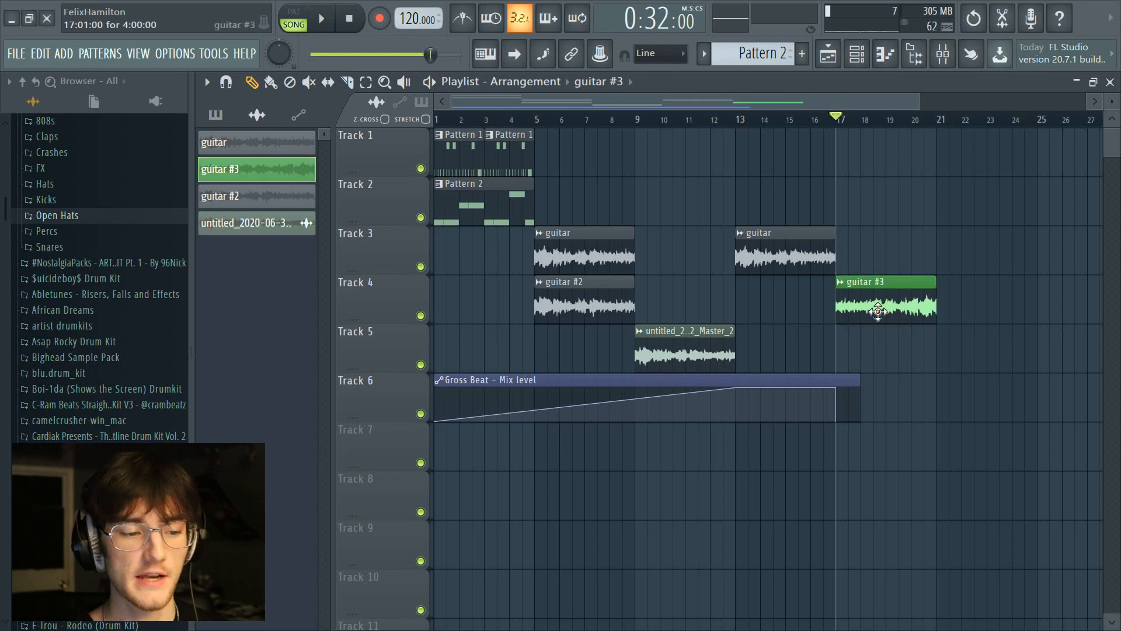
# Change the color of the guitar #2 clip on Track 4 to purple.
pyautogui.rightClick(547, 293)
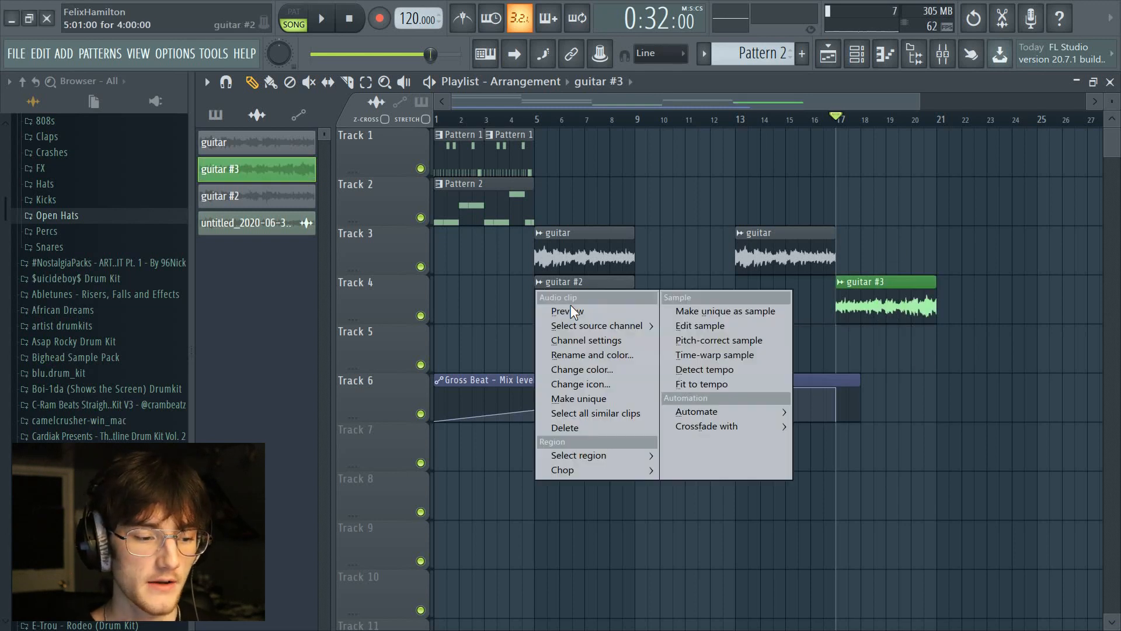
pyautogui.click(601, 369)
pyautogui.click(761, 334)
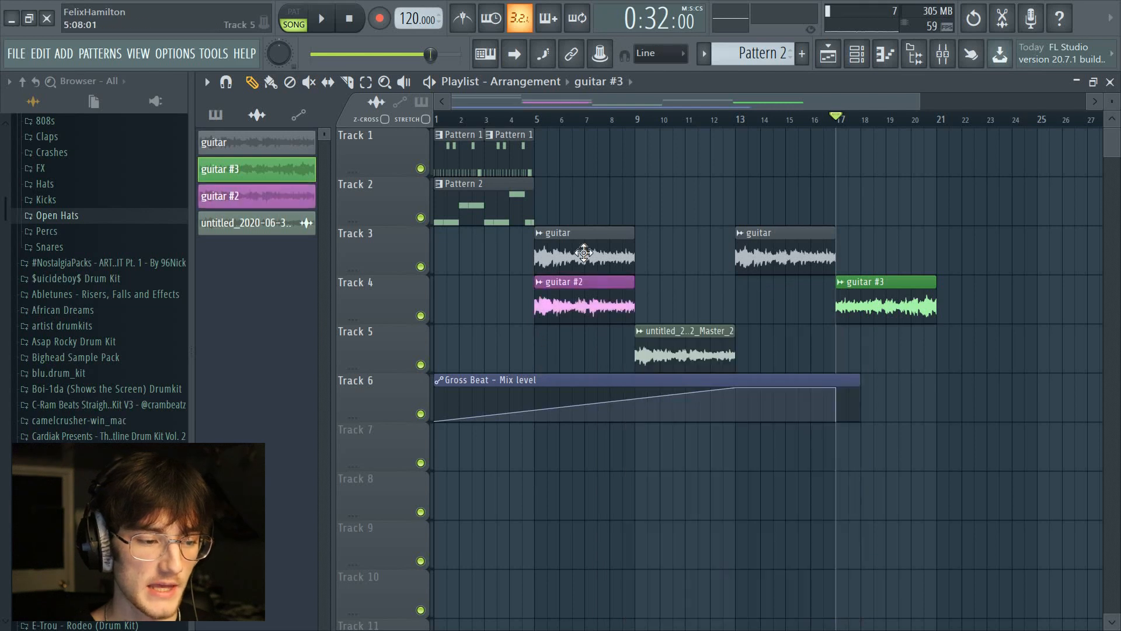
# Change the color of the rendered untitled audio clip on Track 5 to blue, keeping its name.
pyautogui.click(643, 348)
pyautogui.rightClick(648, 345)
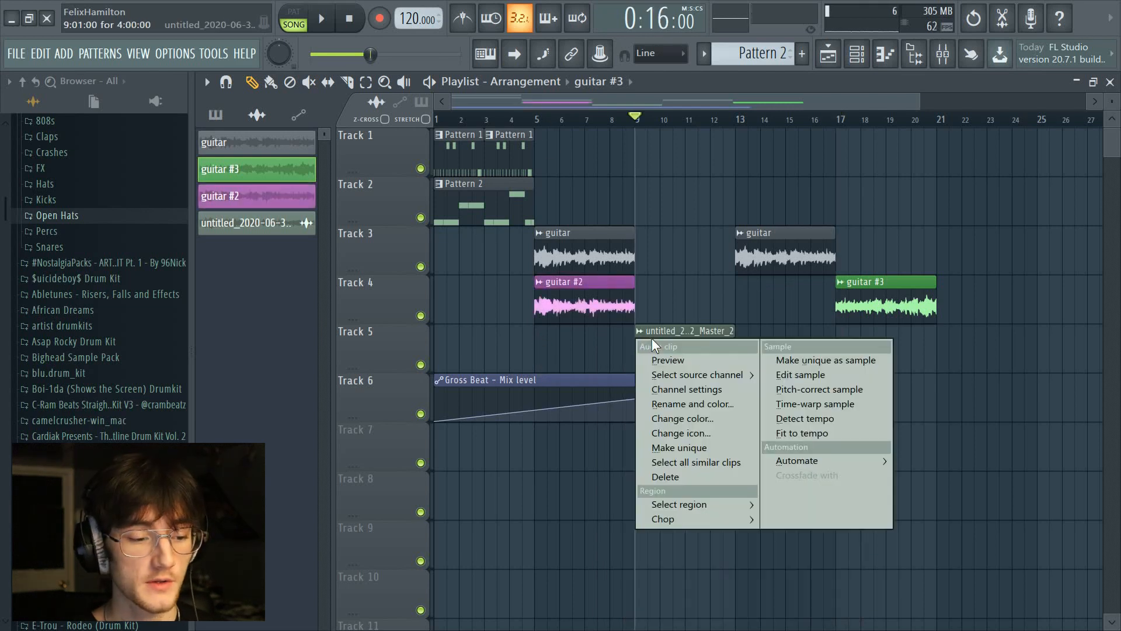
pyautogui.click(711, 405)
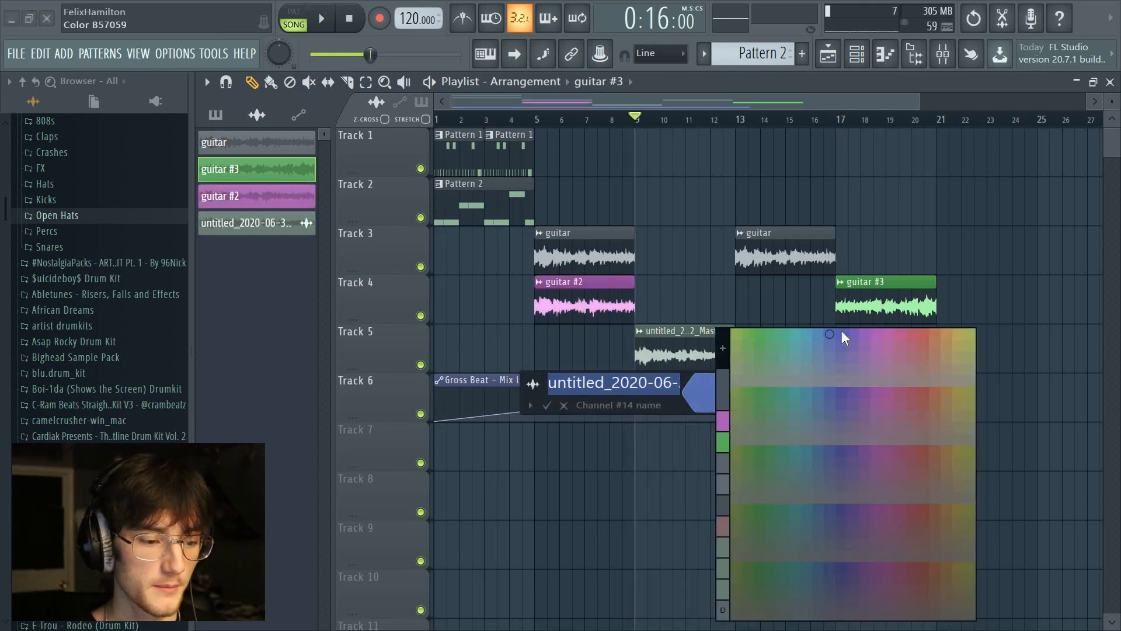
pyautogui.click(842, 333)
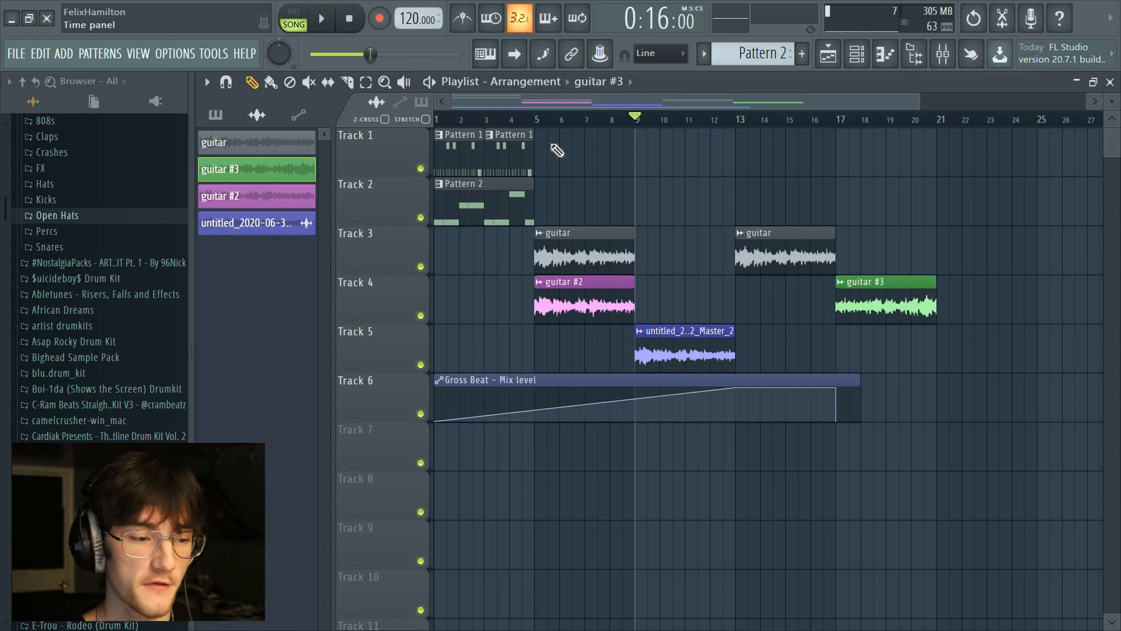
# Split Pattern 1 by channel so each drum sound gets its own pattern.
pyautogui.click(464, 162)
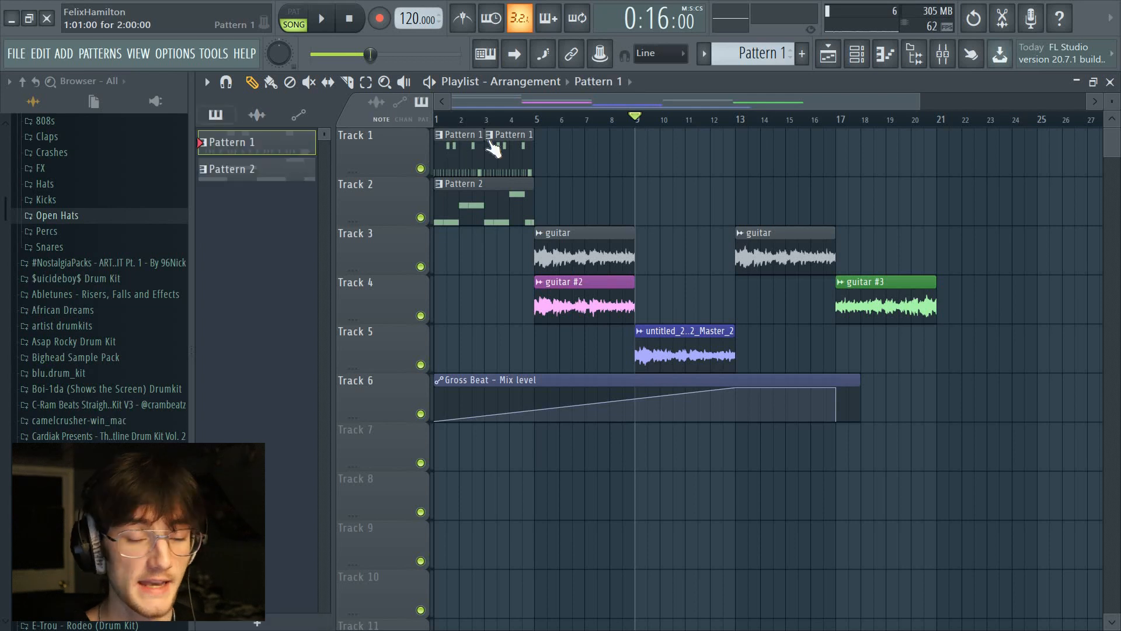
pyautogui.rightClick(271, 140)
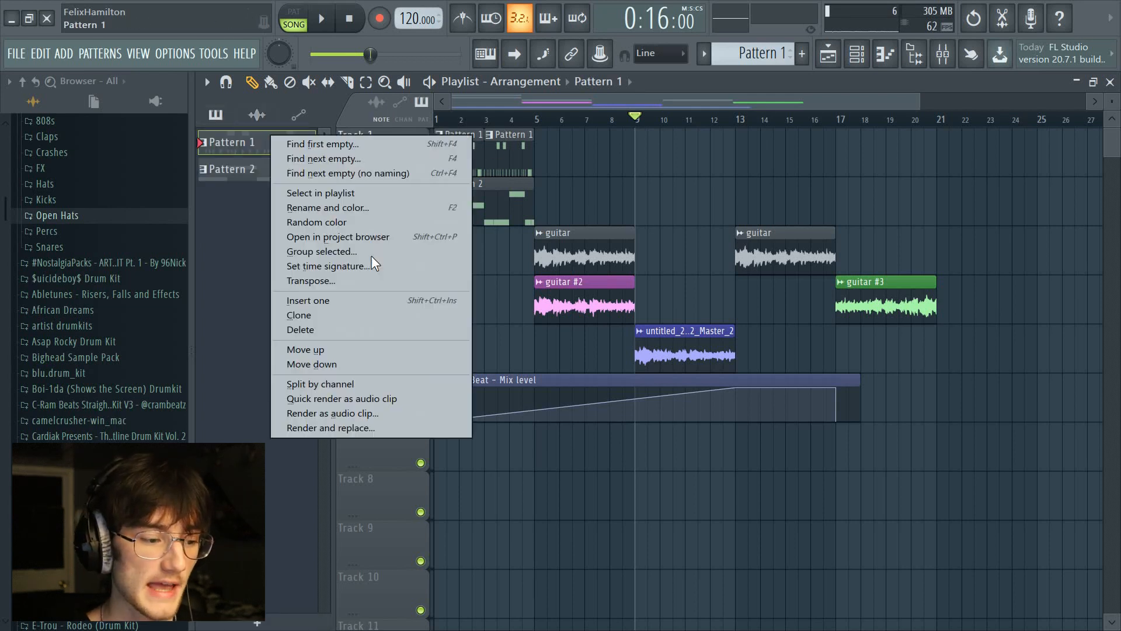
pyautogui.click(383, 382)
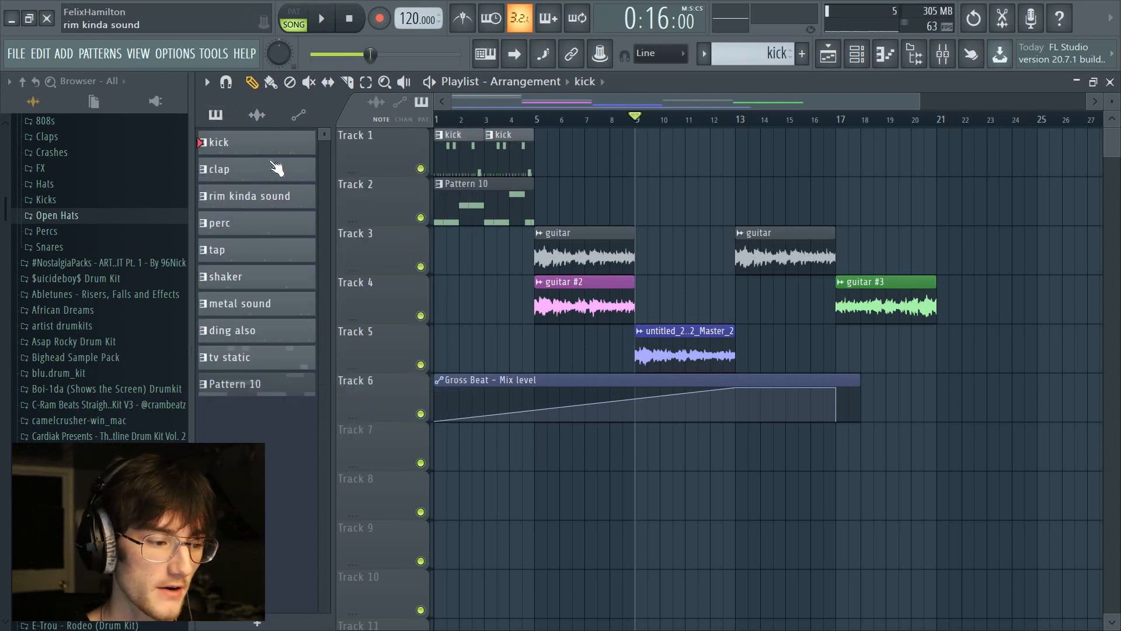
# Select all clips below Track 1 and move them several tracks down to free space for the split drum patterns.
pyautogui.hotkey('ctrl', 'a')
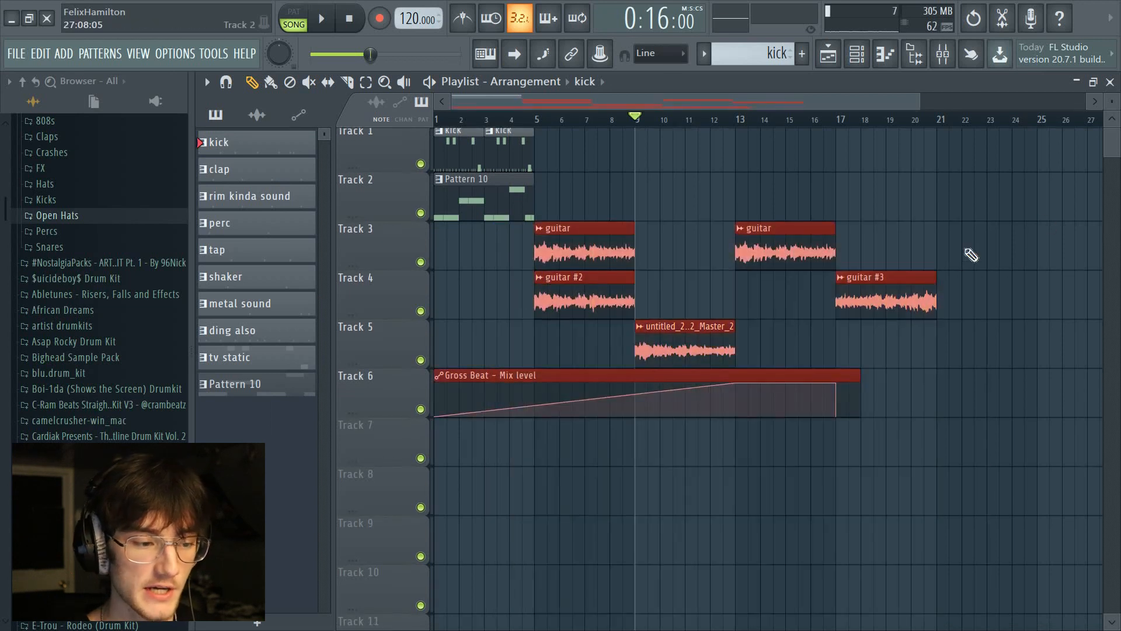
pyautogui.moveTo(463, 213); pyautogui.dragTo(400, 411)
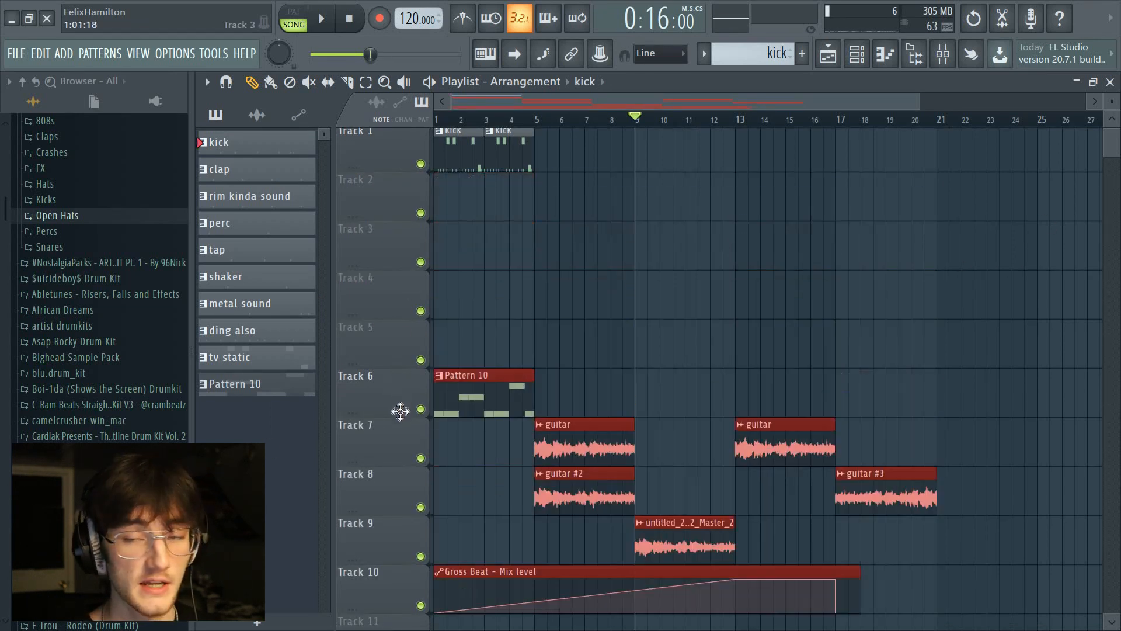
pyautogui.click(515, 369)
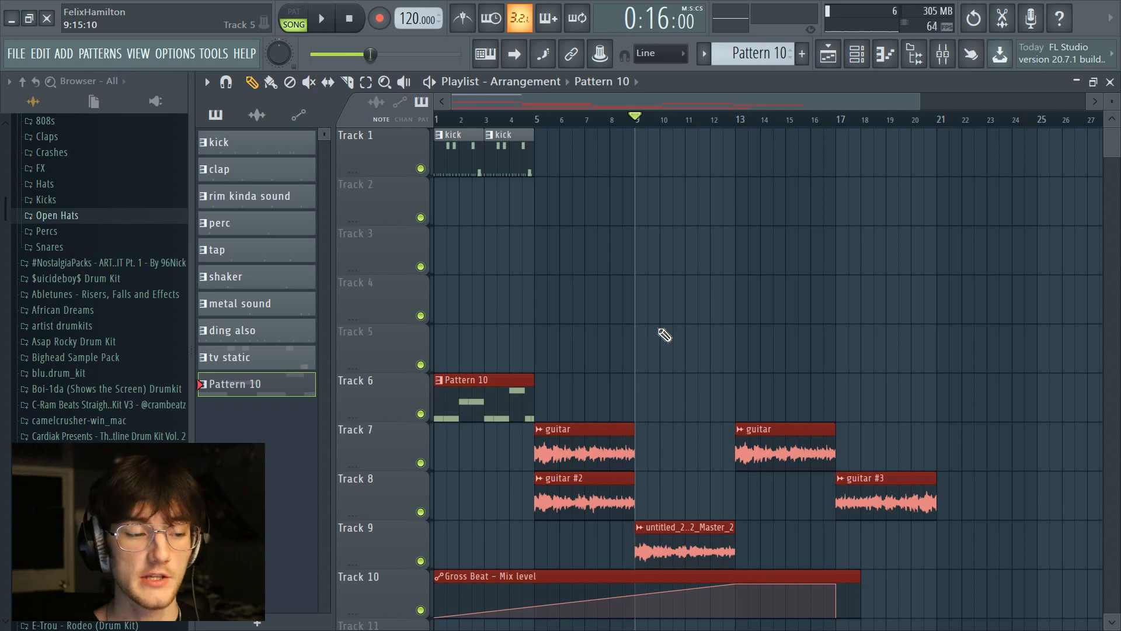
pyautogui.moveTo(450, 418); pyautogui.dragTo(450, 515)
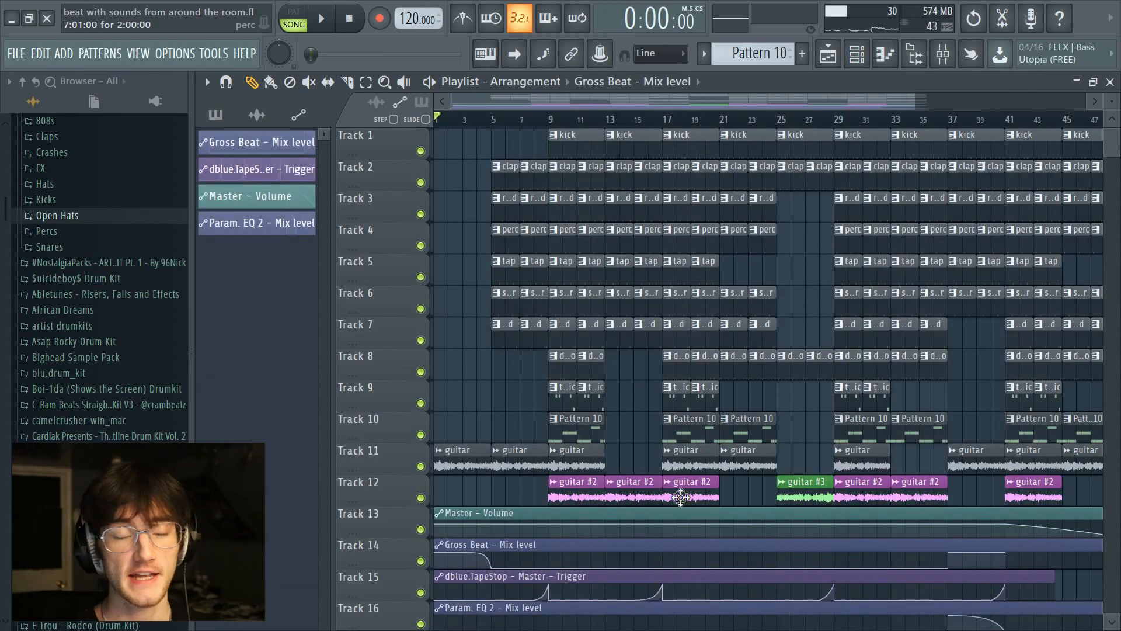
# Review the full arrangement from the intro to bar 49, including the drum patterns, guitar variations and automation clips.
pyautogui.scroll(-1, 601, 496)
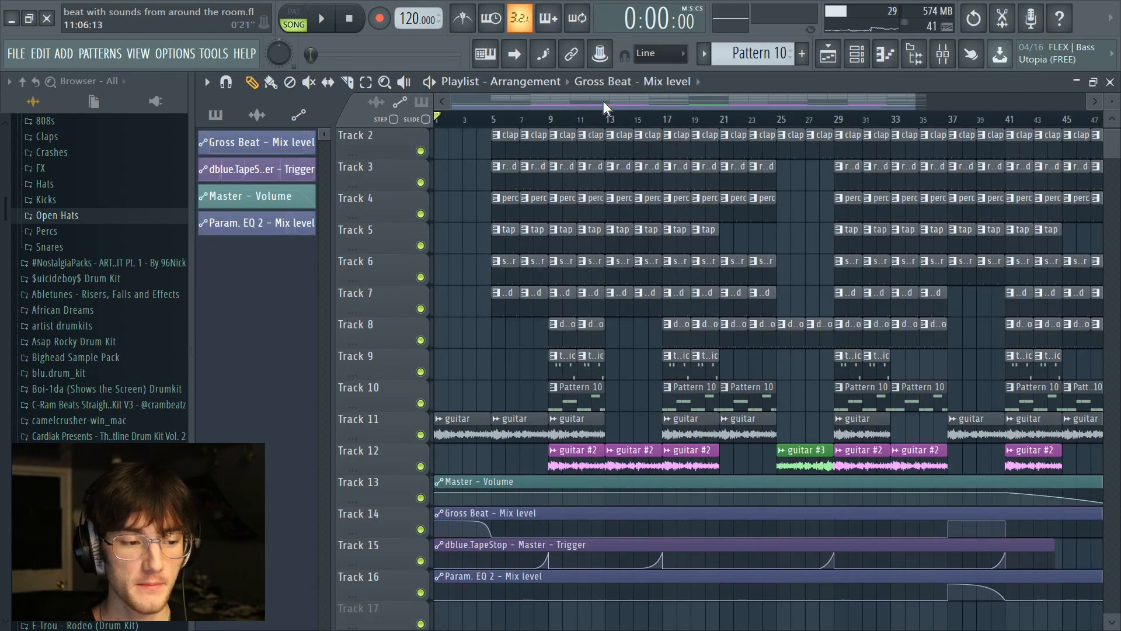
pyautogui.moveTo(603, 100); pyautogui.dragTo(631, 102)
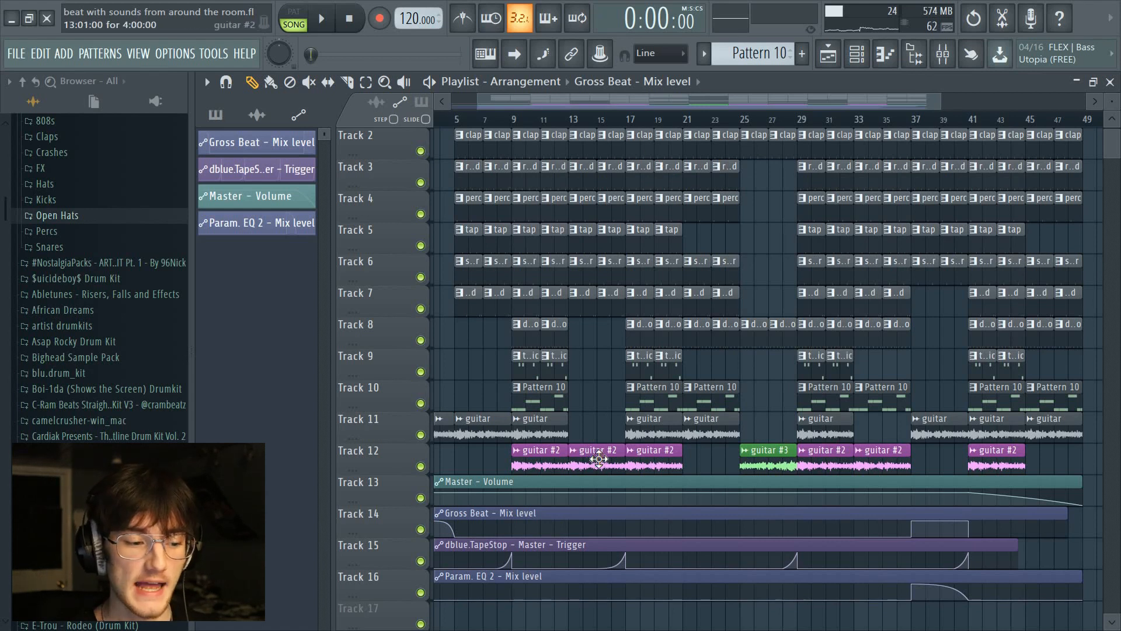
pyautogui.moveTo(649, 105); pyautogui.dragTo(784, 182)
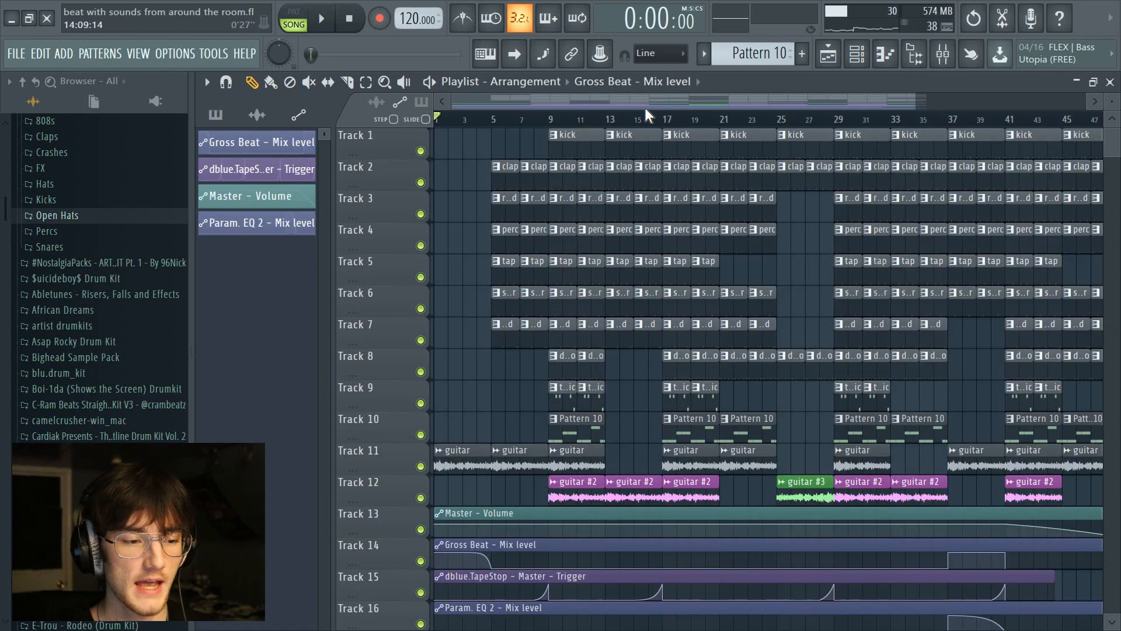
pyautogui.hscroll(5, 646, 107)
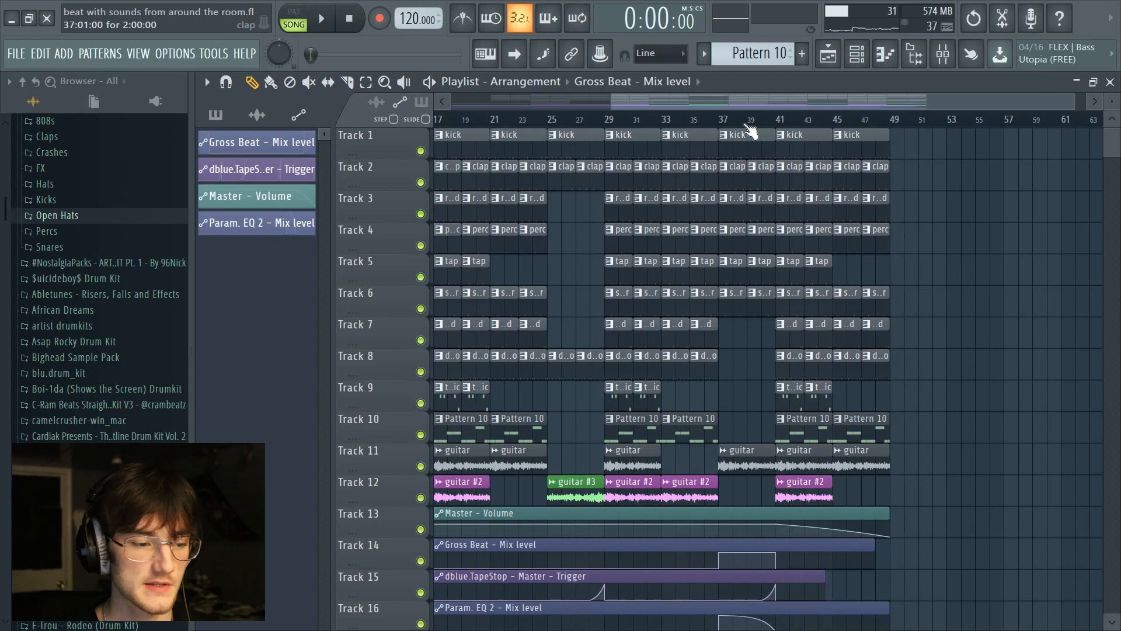
pyautogui.hscroll(-5, 584, 181)
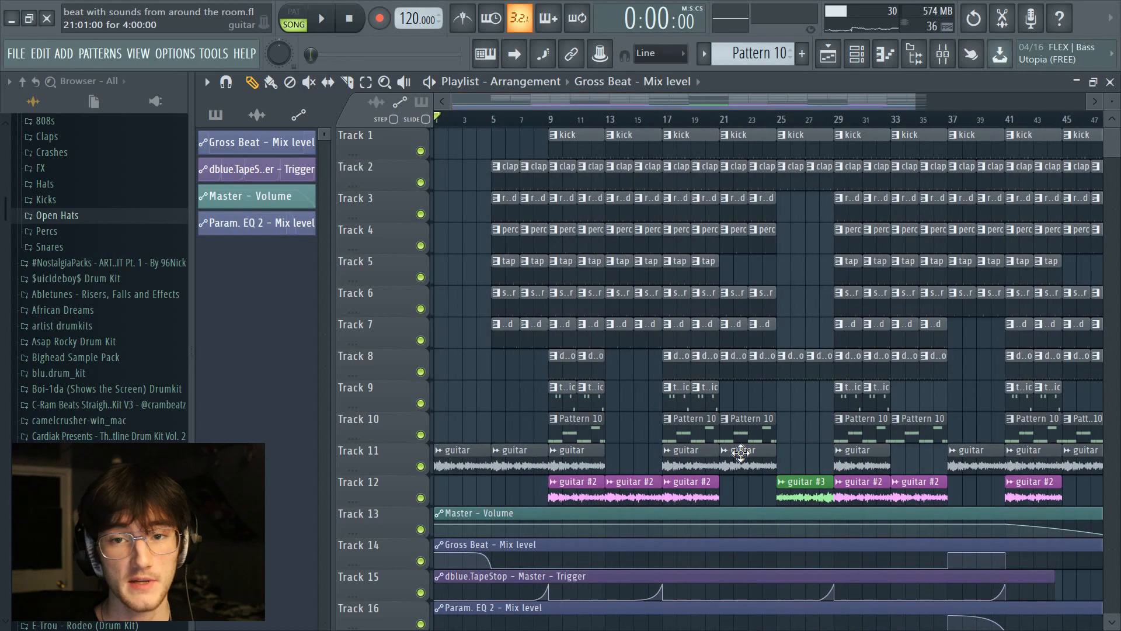
pyautogui.scroll(-2, 638, 518)
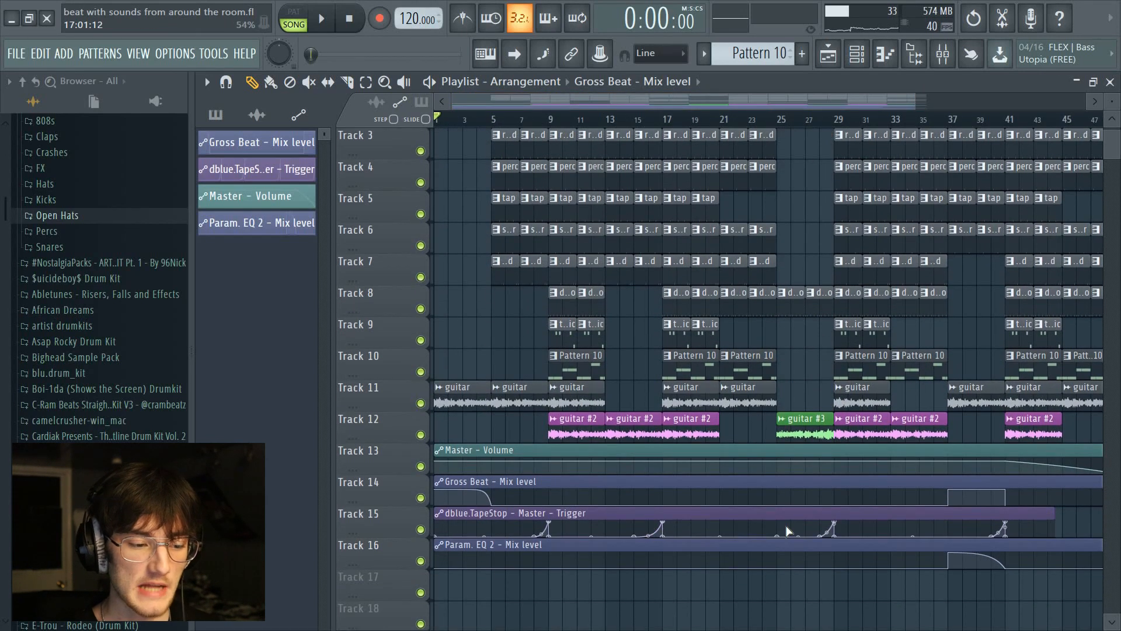
# Audition the arrangement briefly from bar 37, where the Gross Beat and Param. EQ 2 mix level automations are raised.
pyautogui.click(956, 121)
pyautogui.press('space')
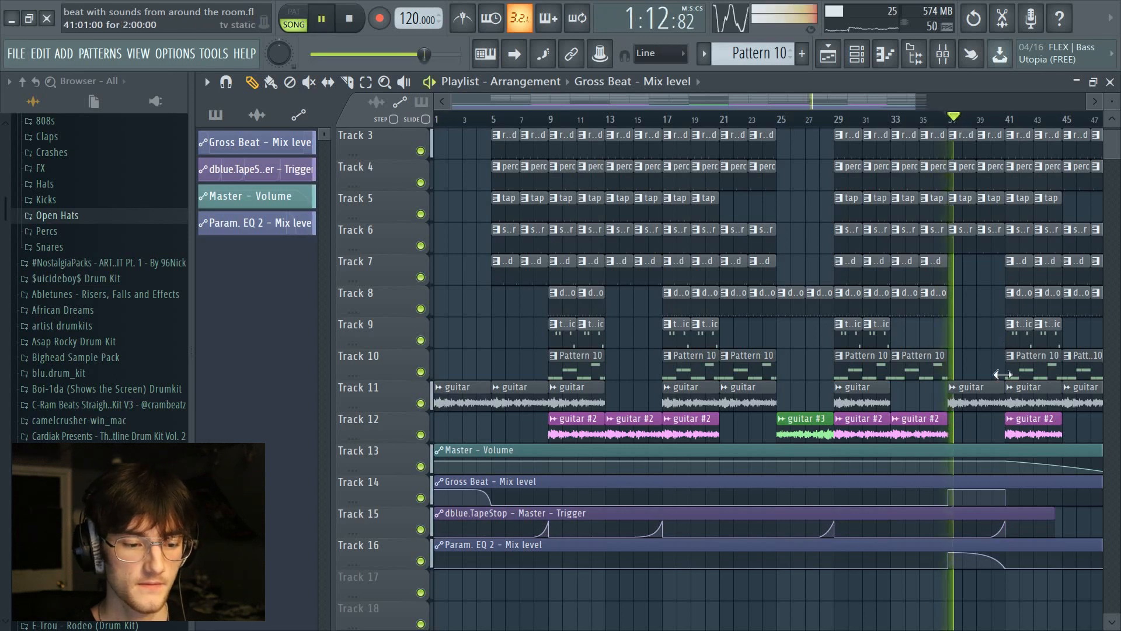
pyautogui.press('space')
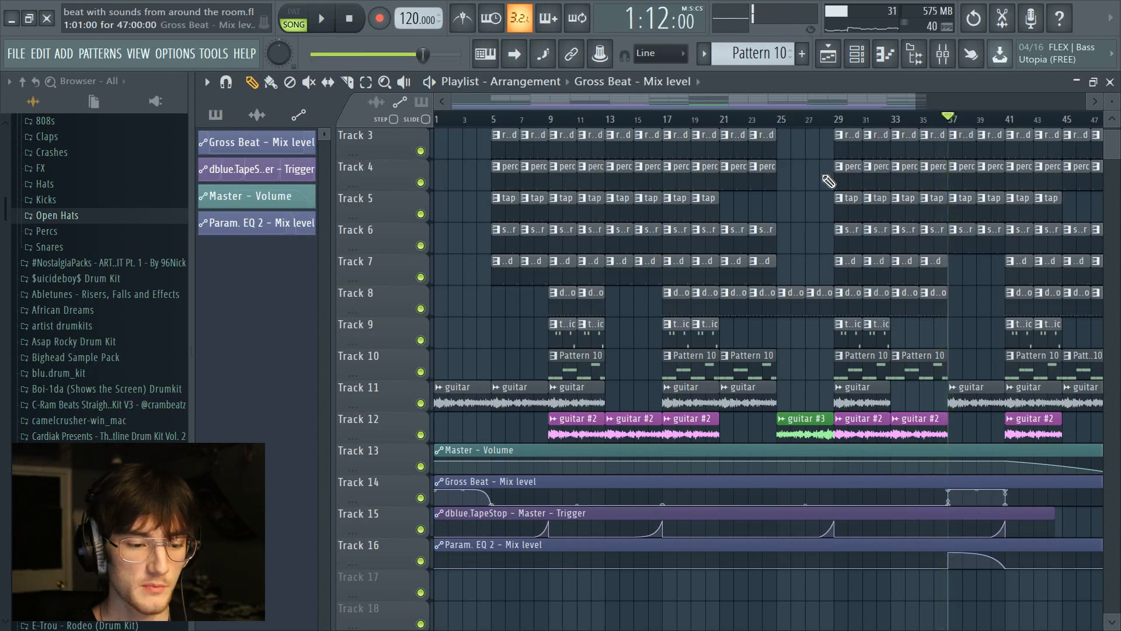
pyautogui.moveTo(805, 103); pyautogui.dragTo(860, 106)
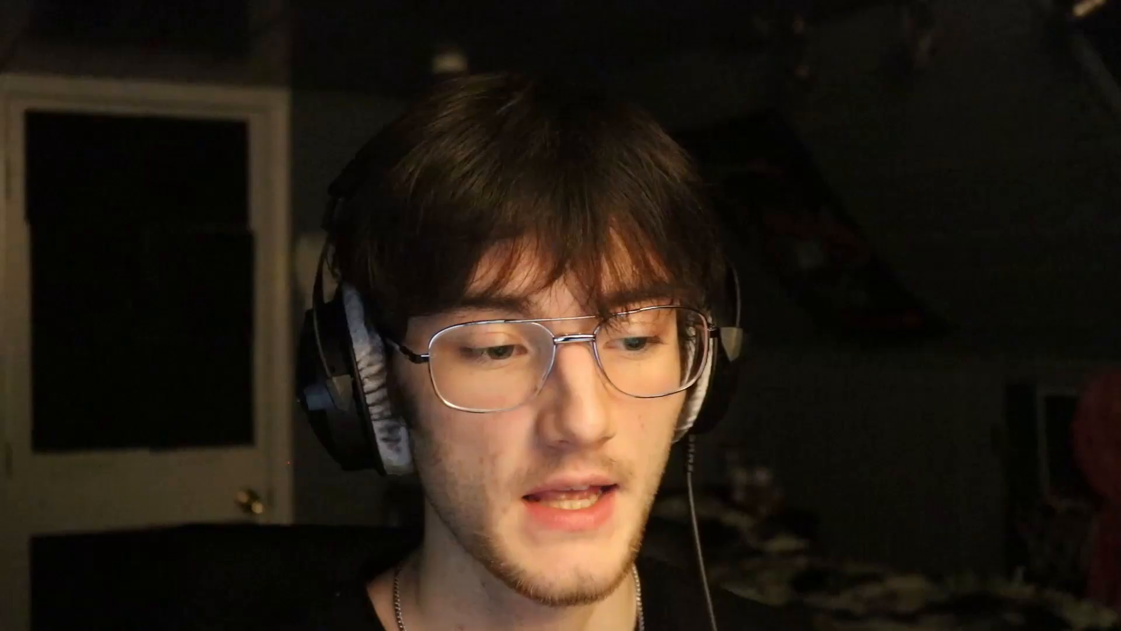